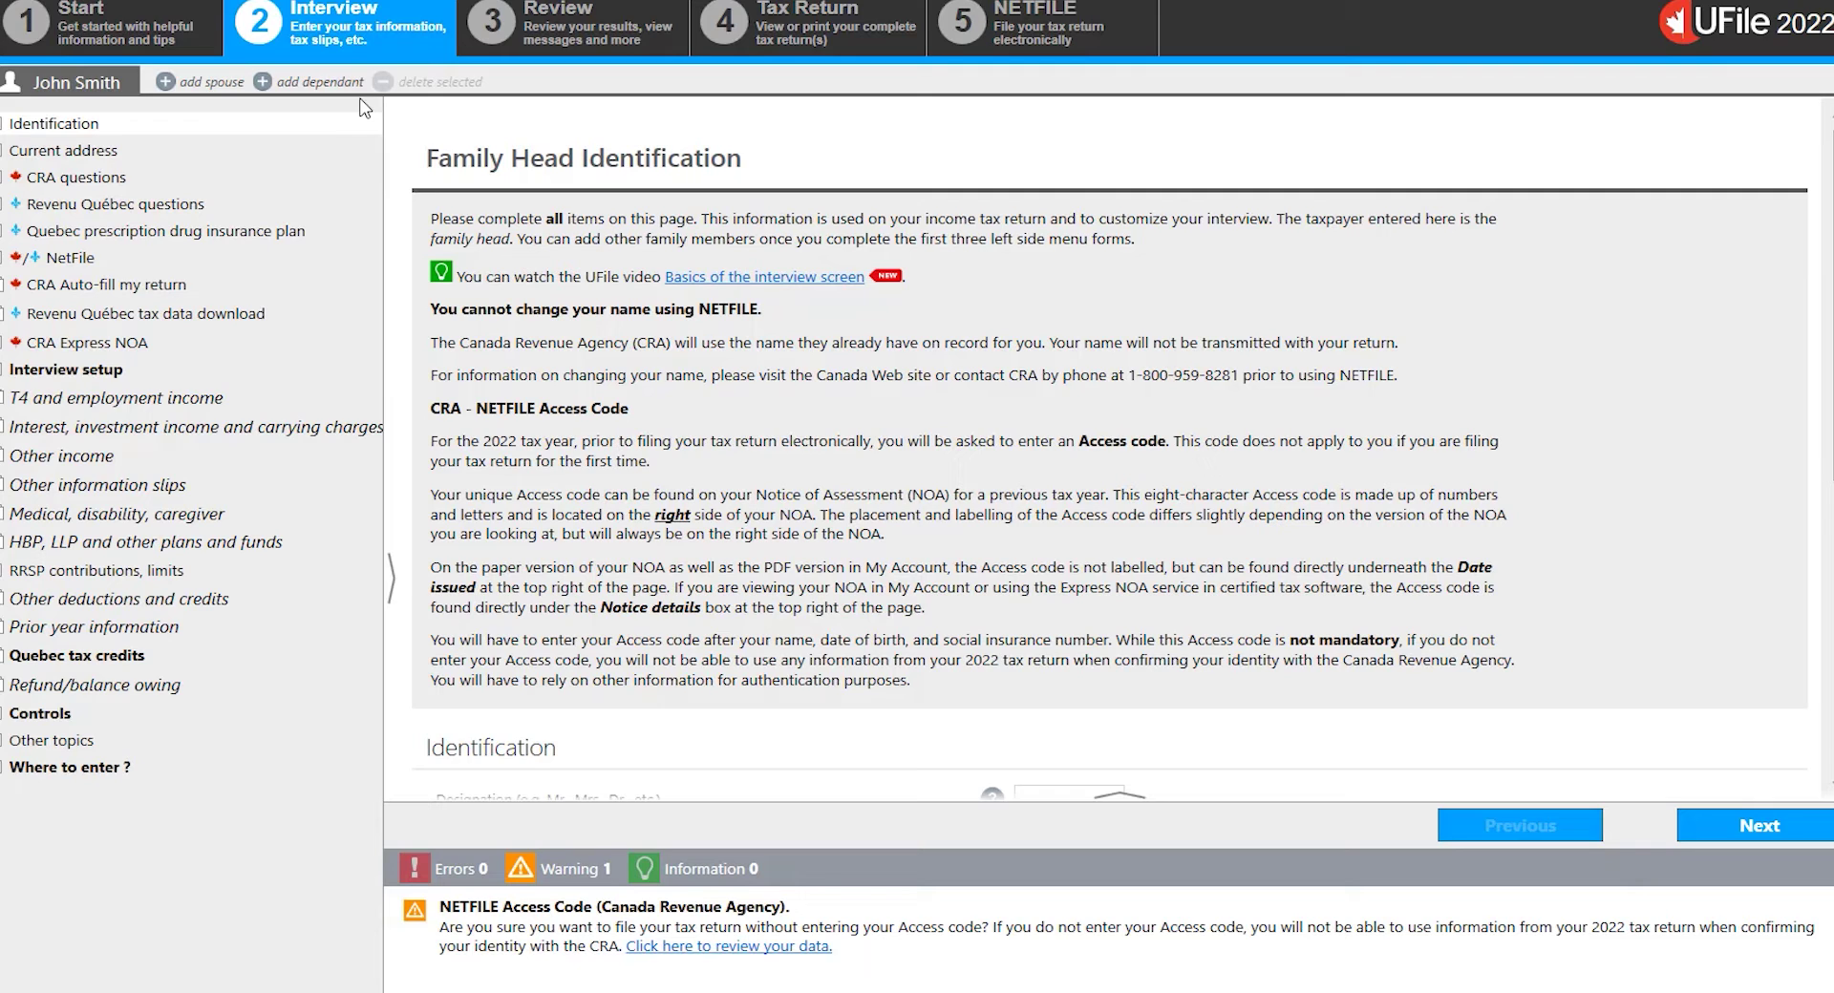
# - Include interest, investment income and carrying charges (T3, T5, T4PS, T5008, RC359) in the interview setup and continue
pyautogui.click(122, 372)
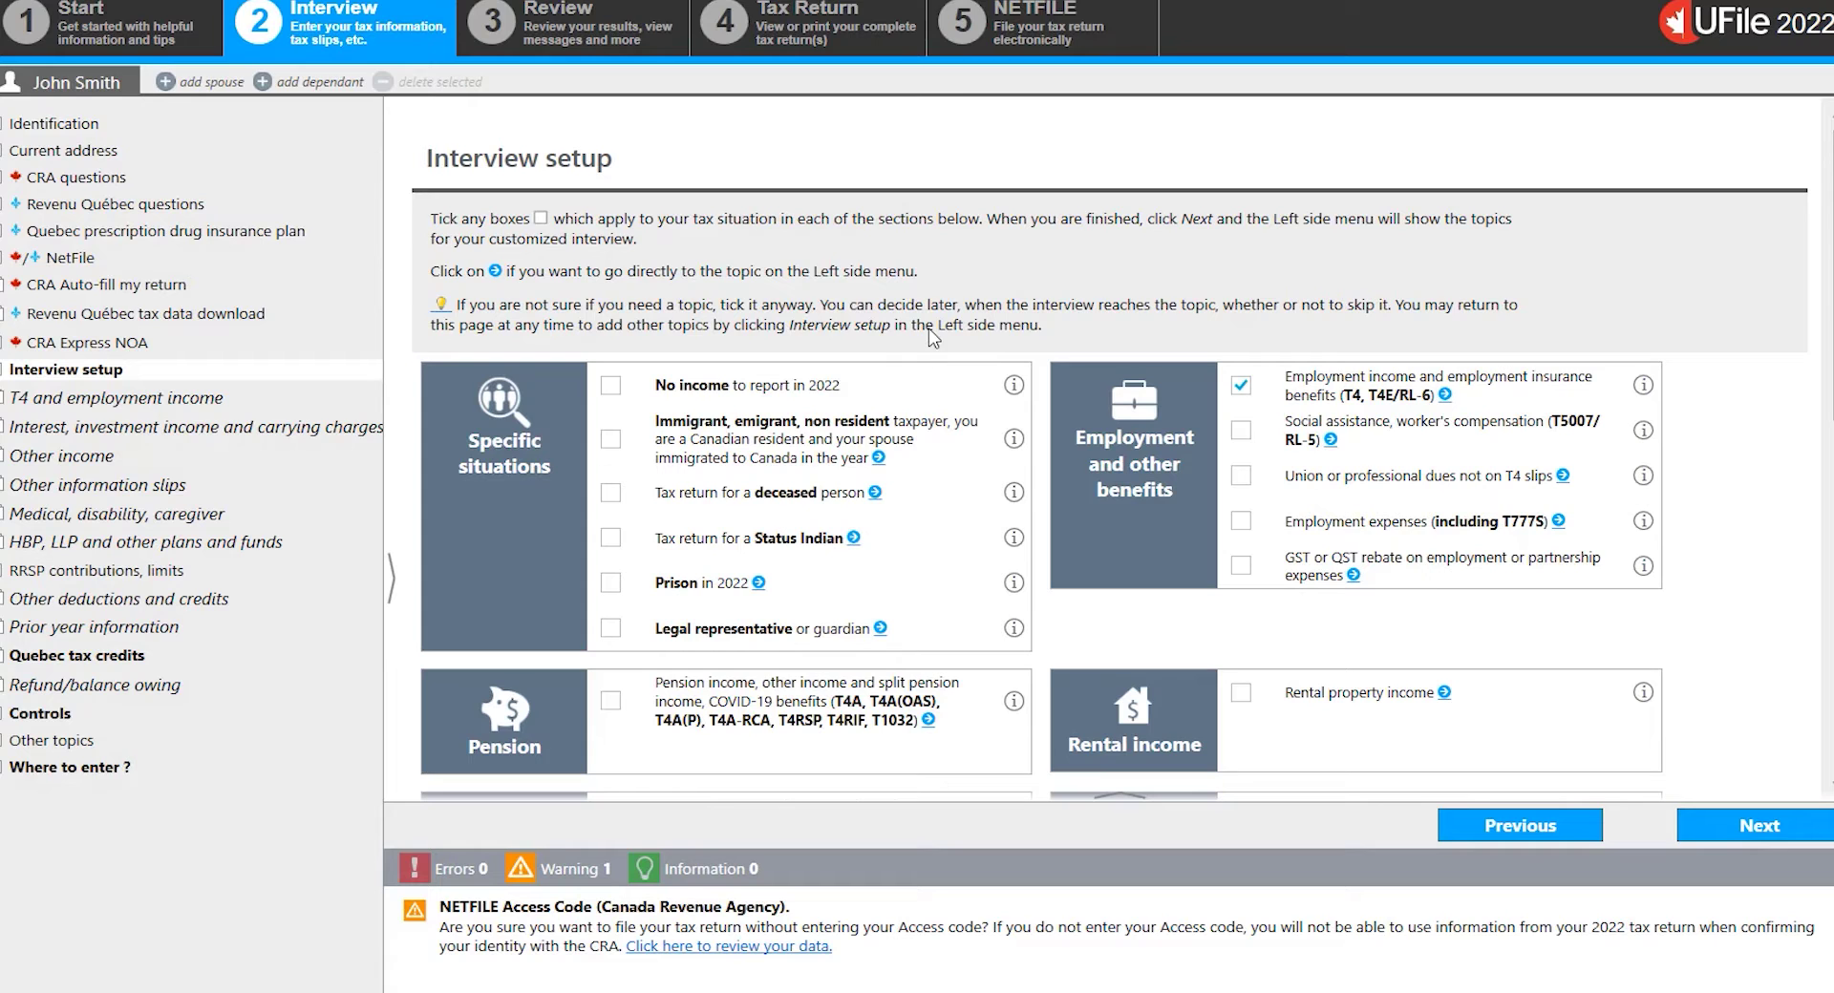
pyautogui.scroll(-3, 932, 337)
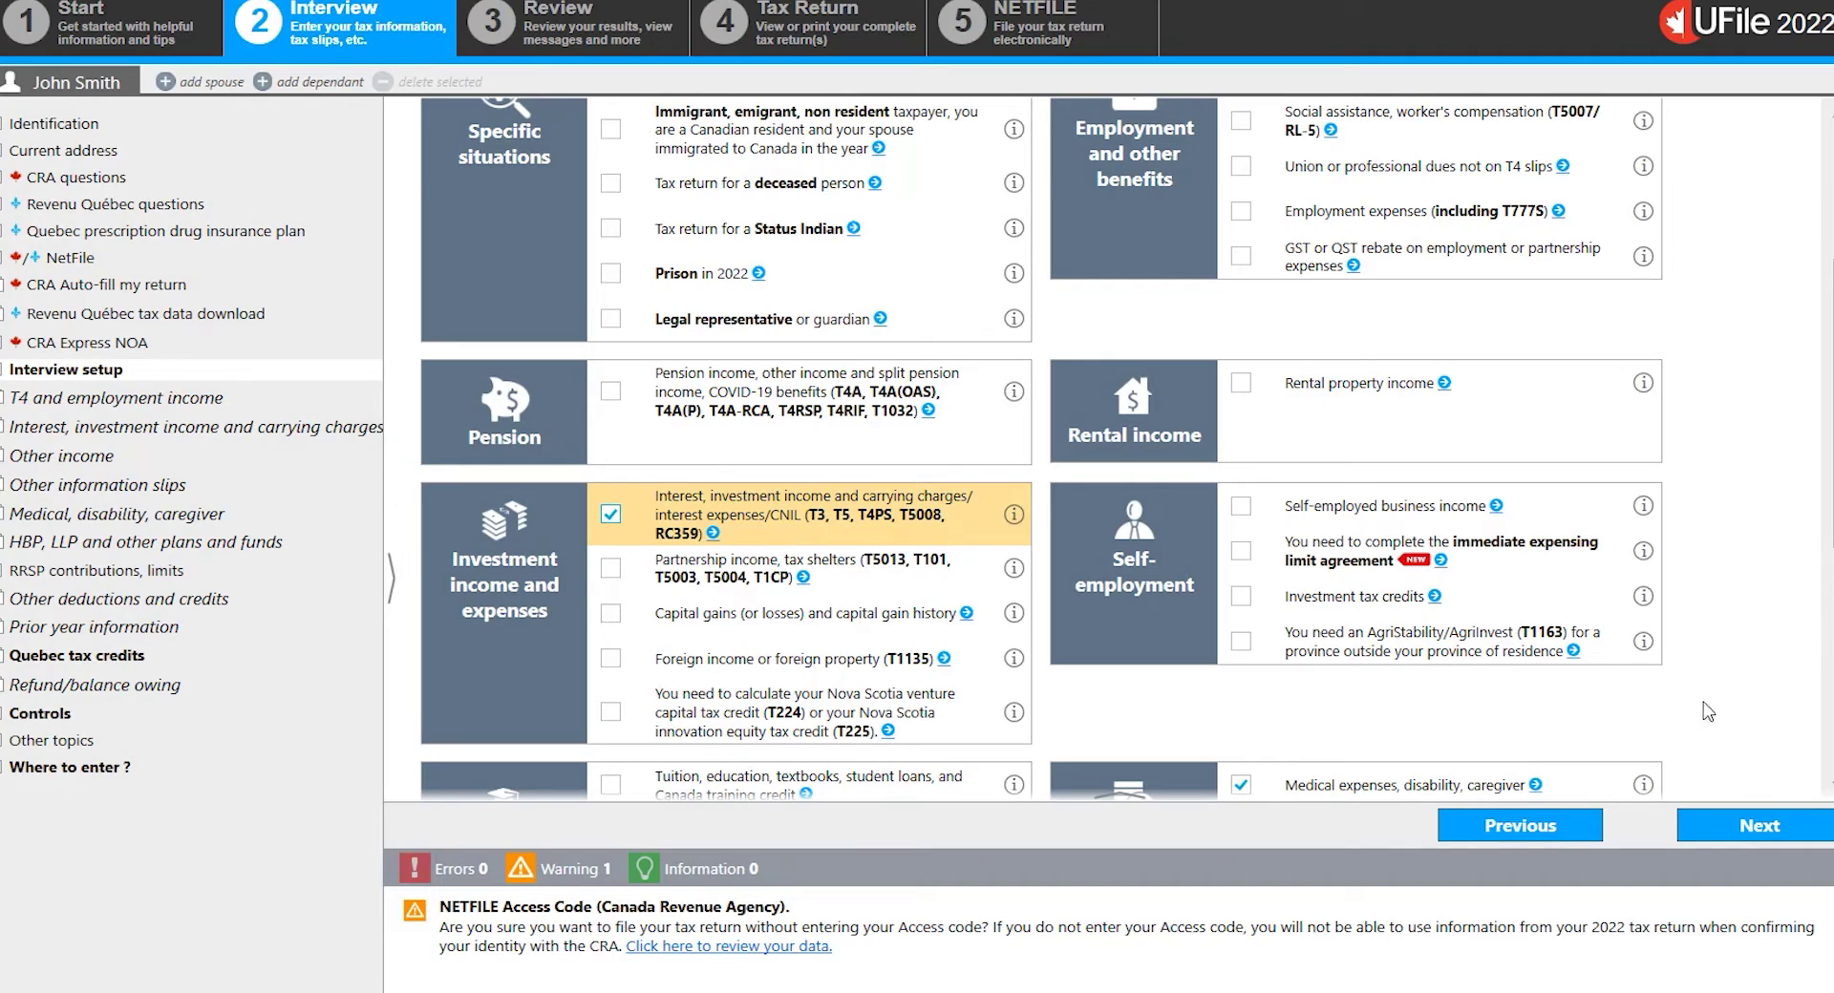
pyautogui.click(1760, 826)
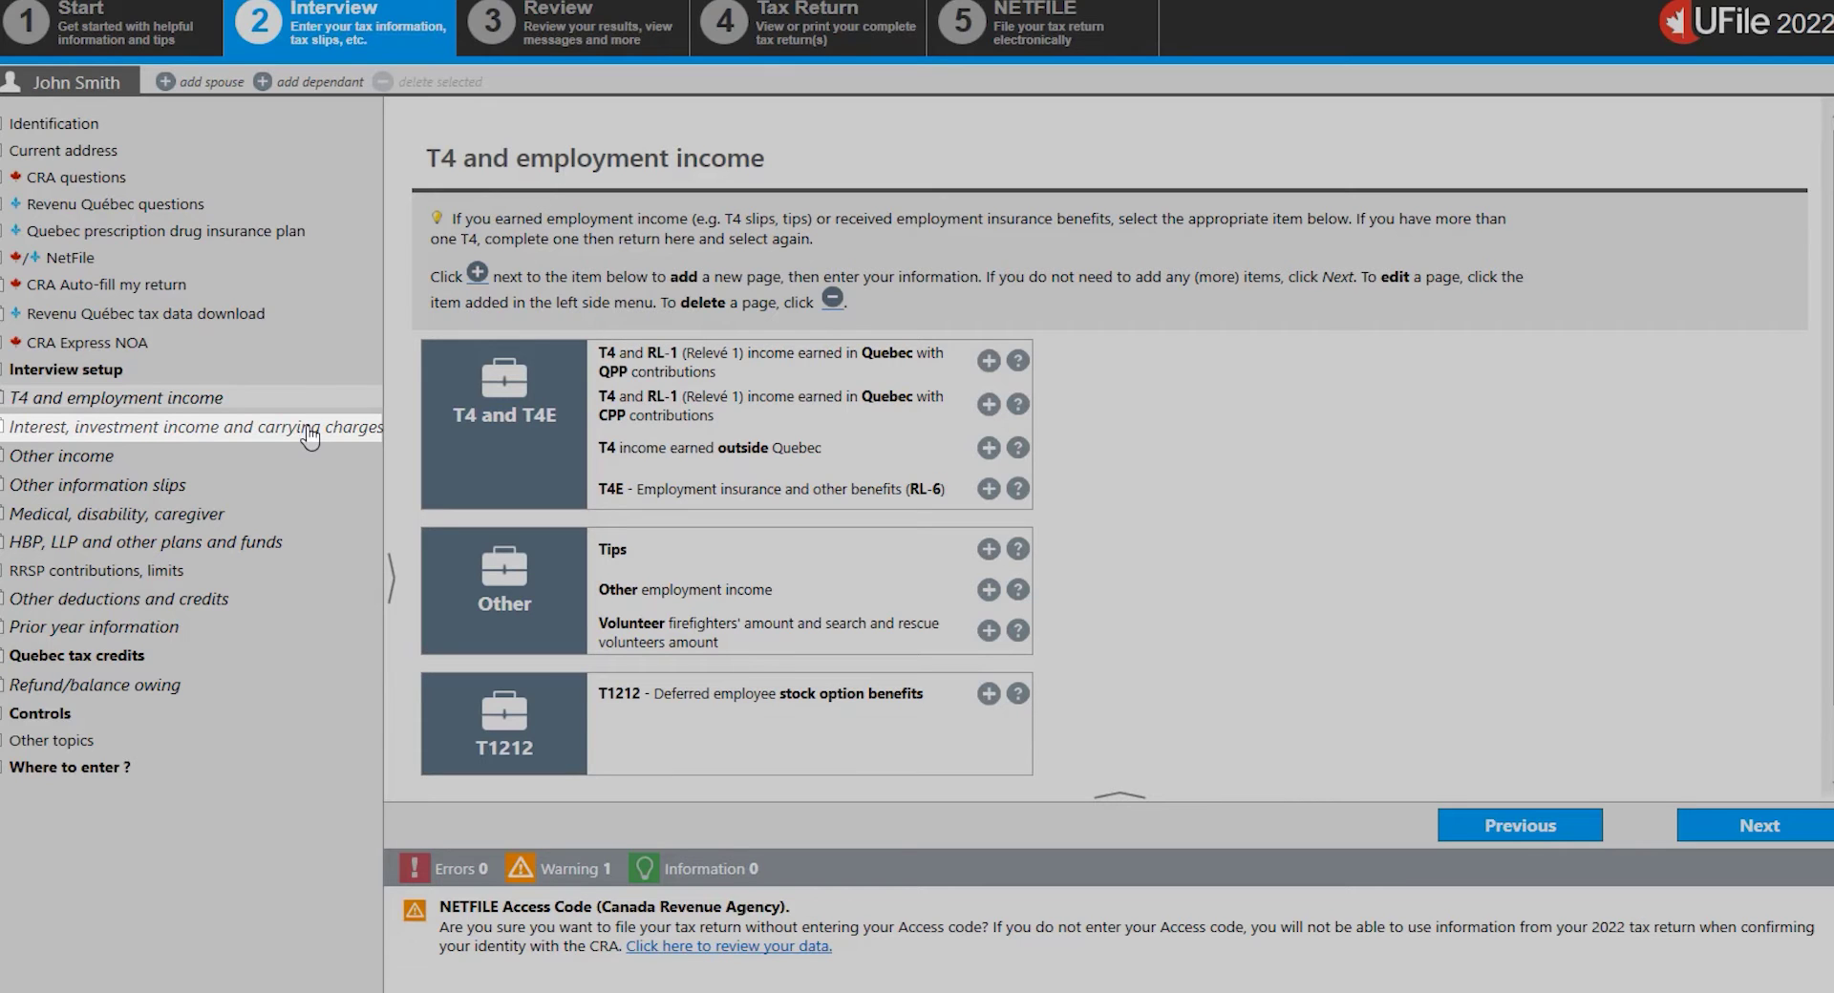
# - Add a T5 investment income slip issued by TD Bank
pyautogui.click(327, 435)
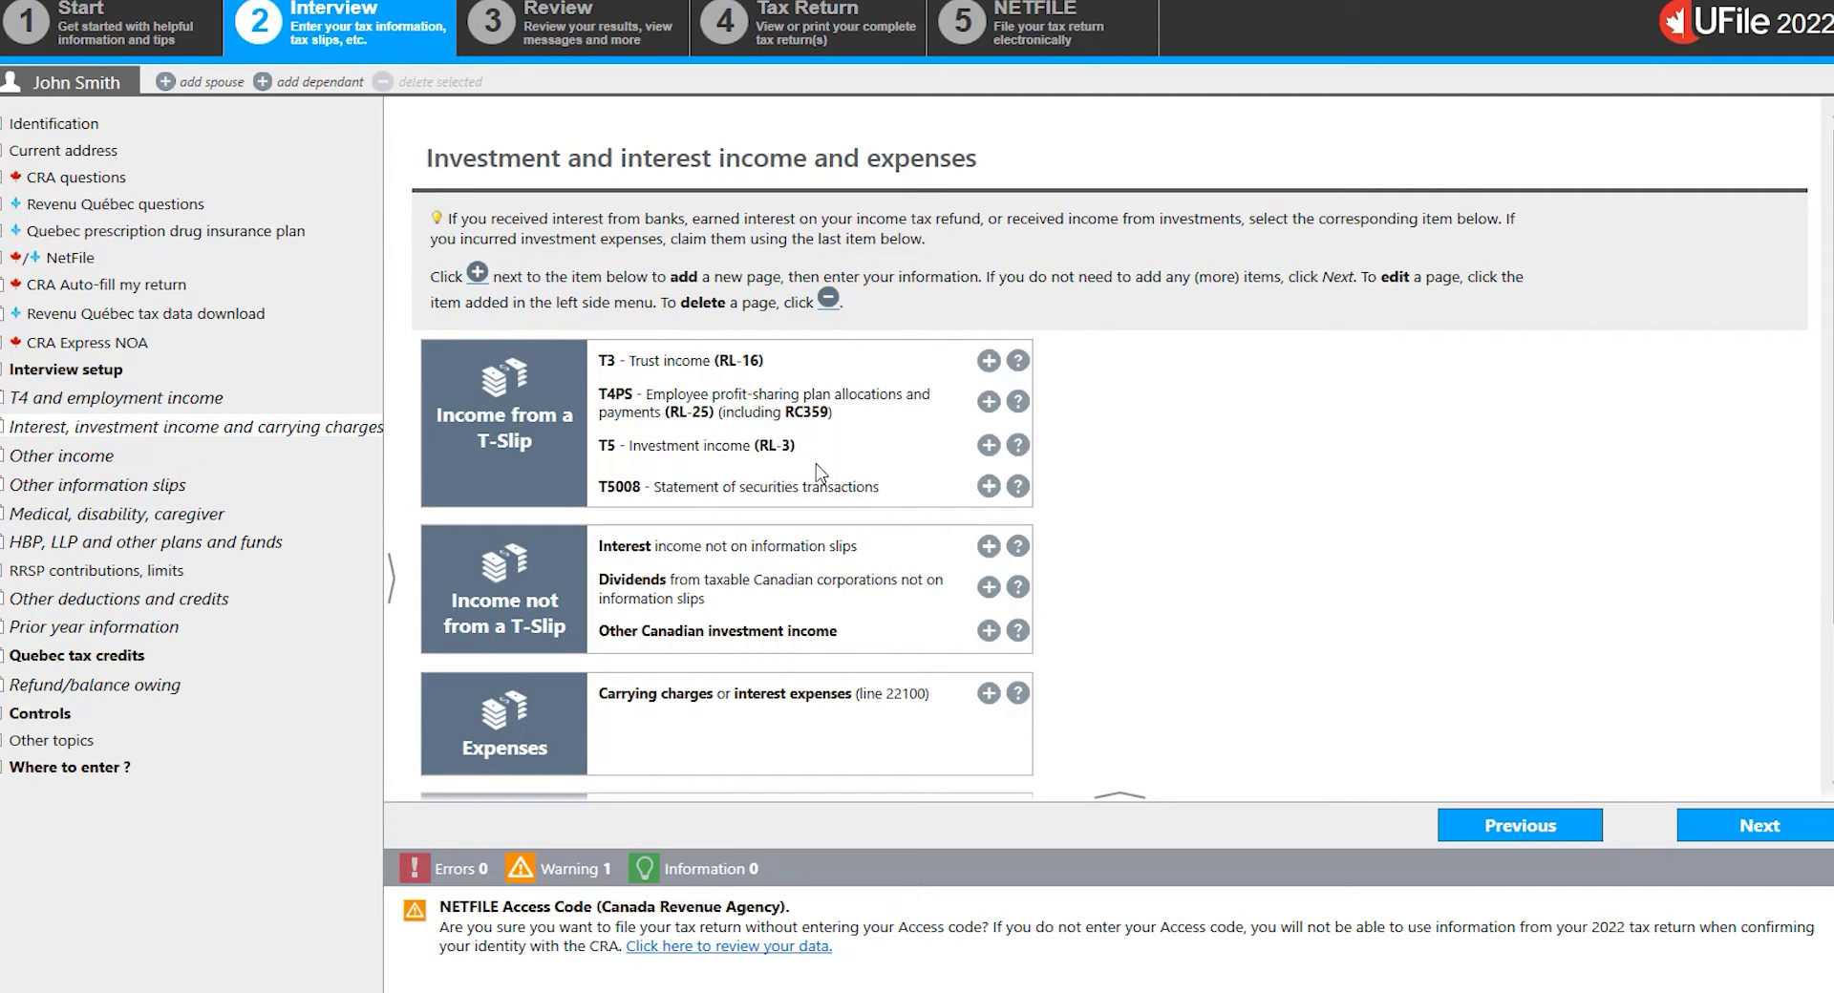
pyautogui.click(990, 446)
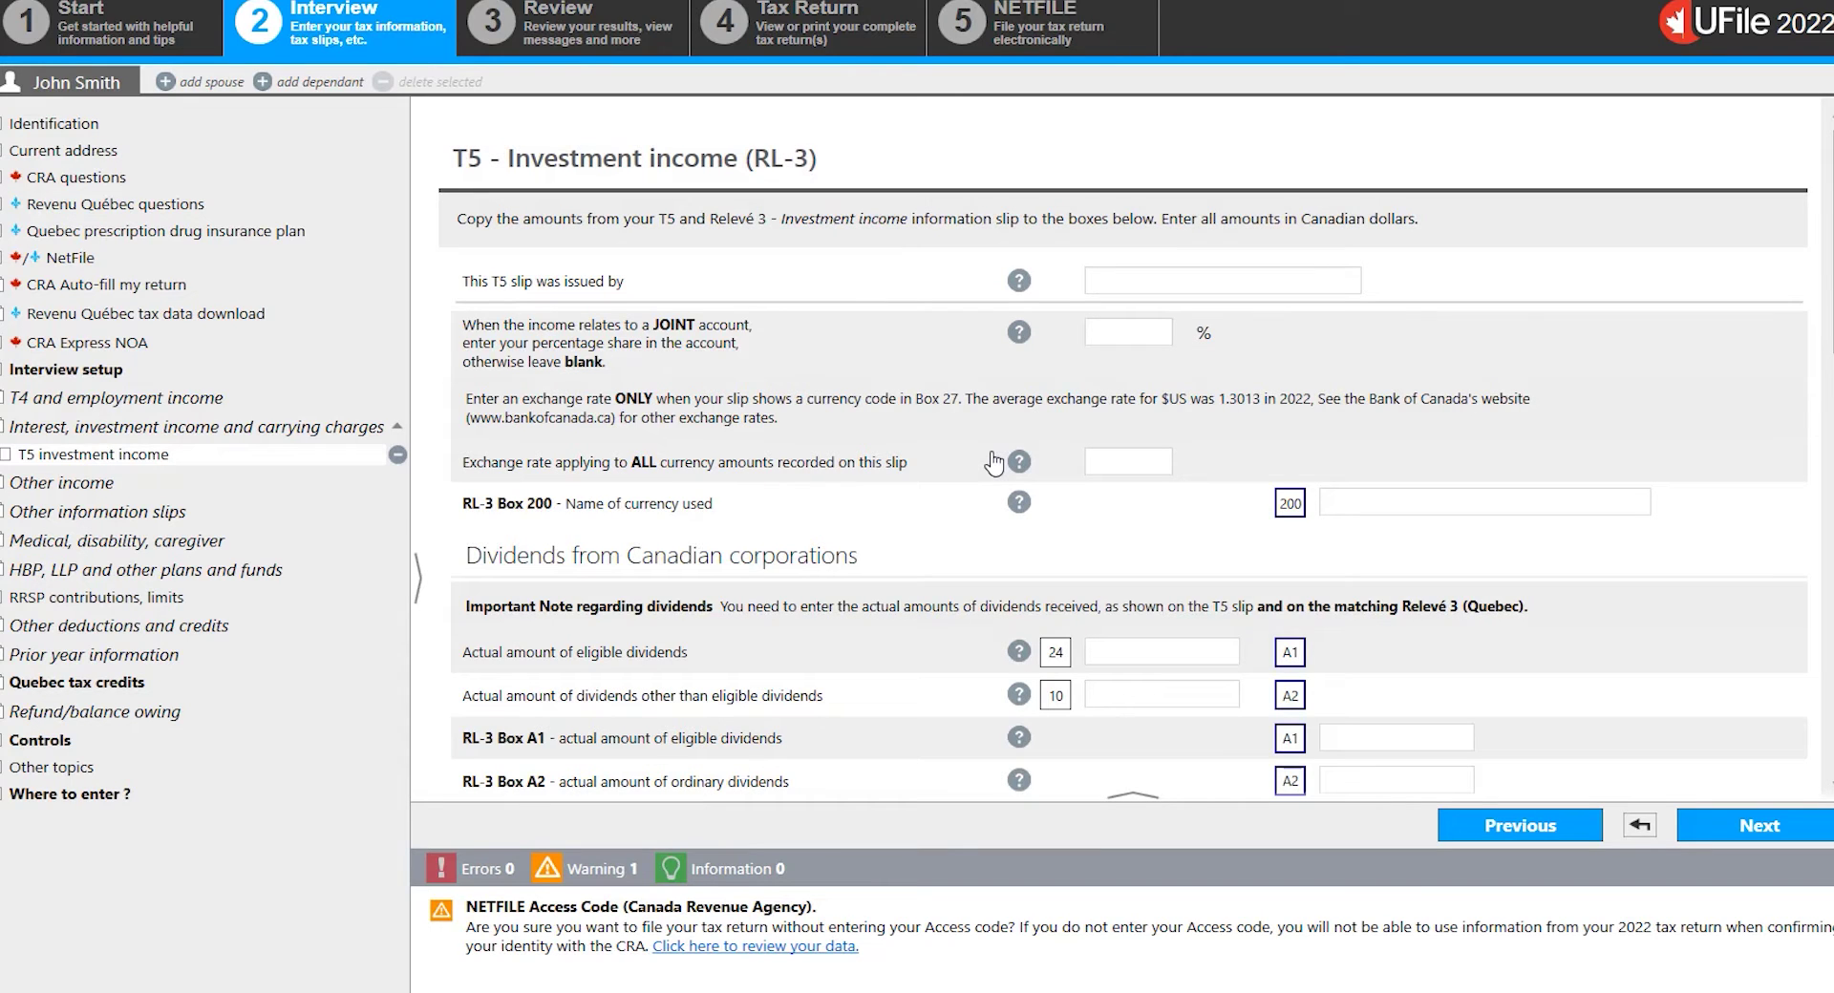
pyautogui.click(1169, 280)
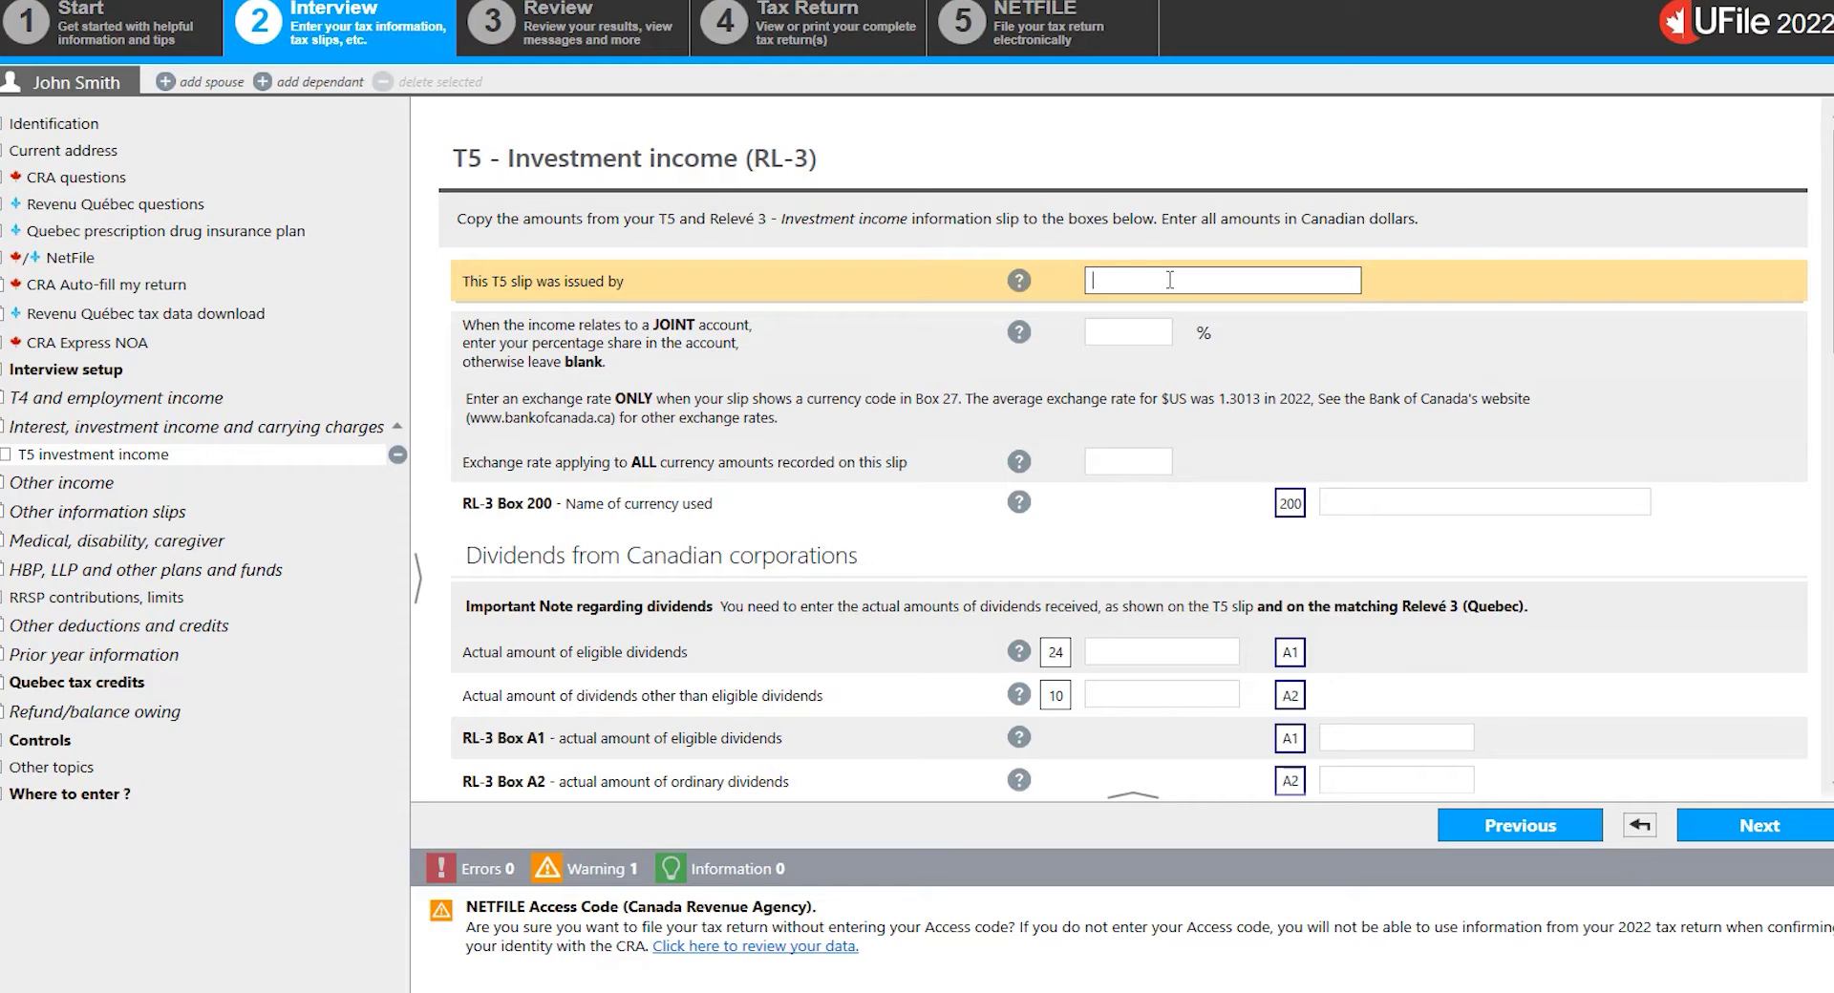
pyautogui.write('TD Bank')
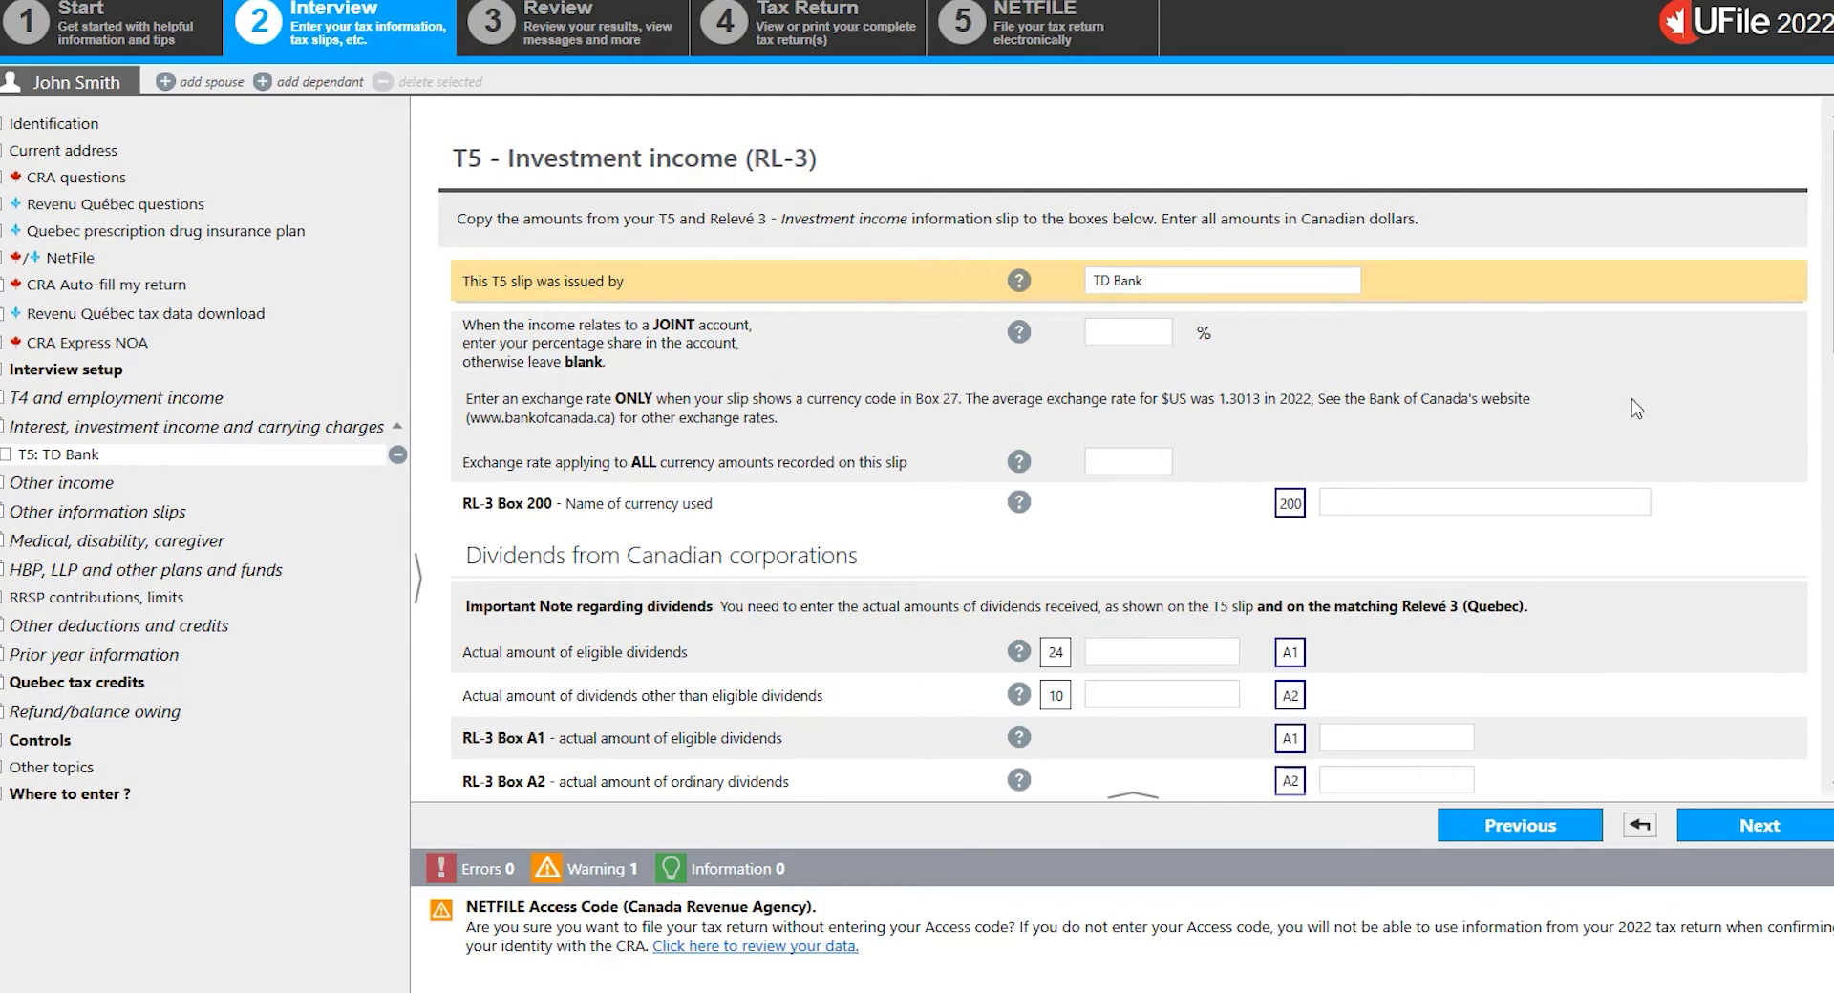
# - Enter $5,000 as the actual amount of eligible dividends in box 24 and RL-3 box A1 of the TD Bank slip
pyautogui.scroll(-5, 1123, 449)
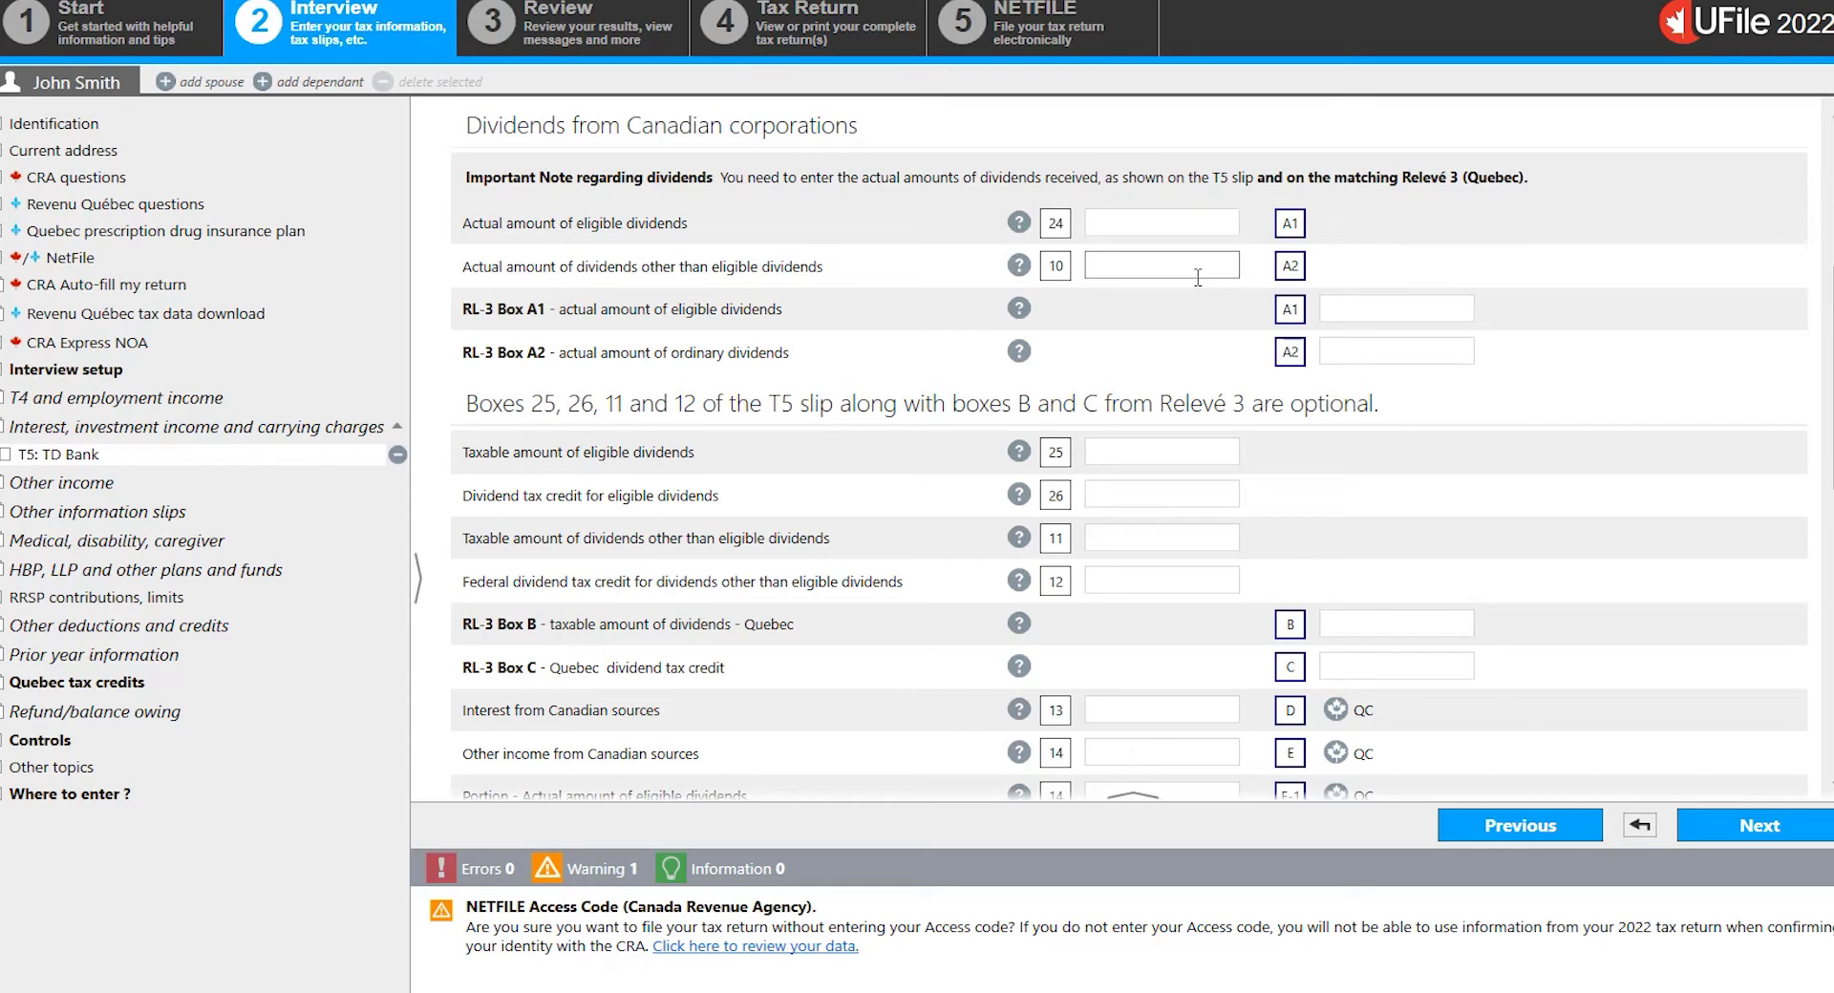
pyautogui.click(1190, 226)
pyautogui.write('5000')
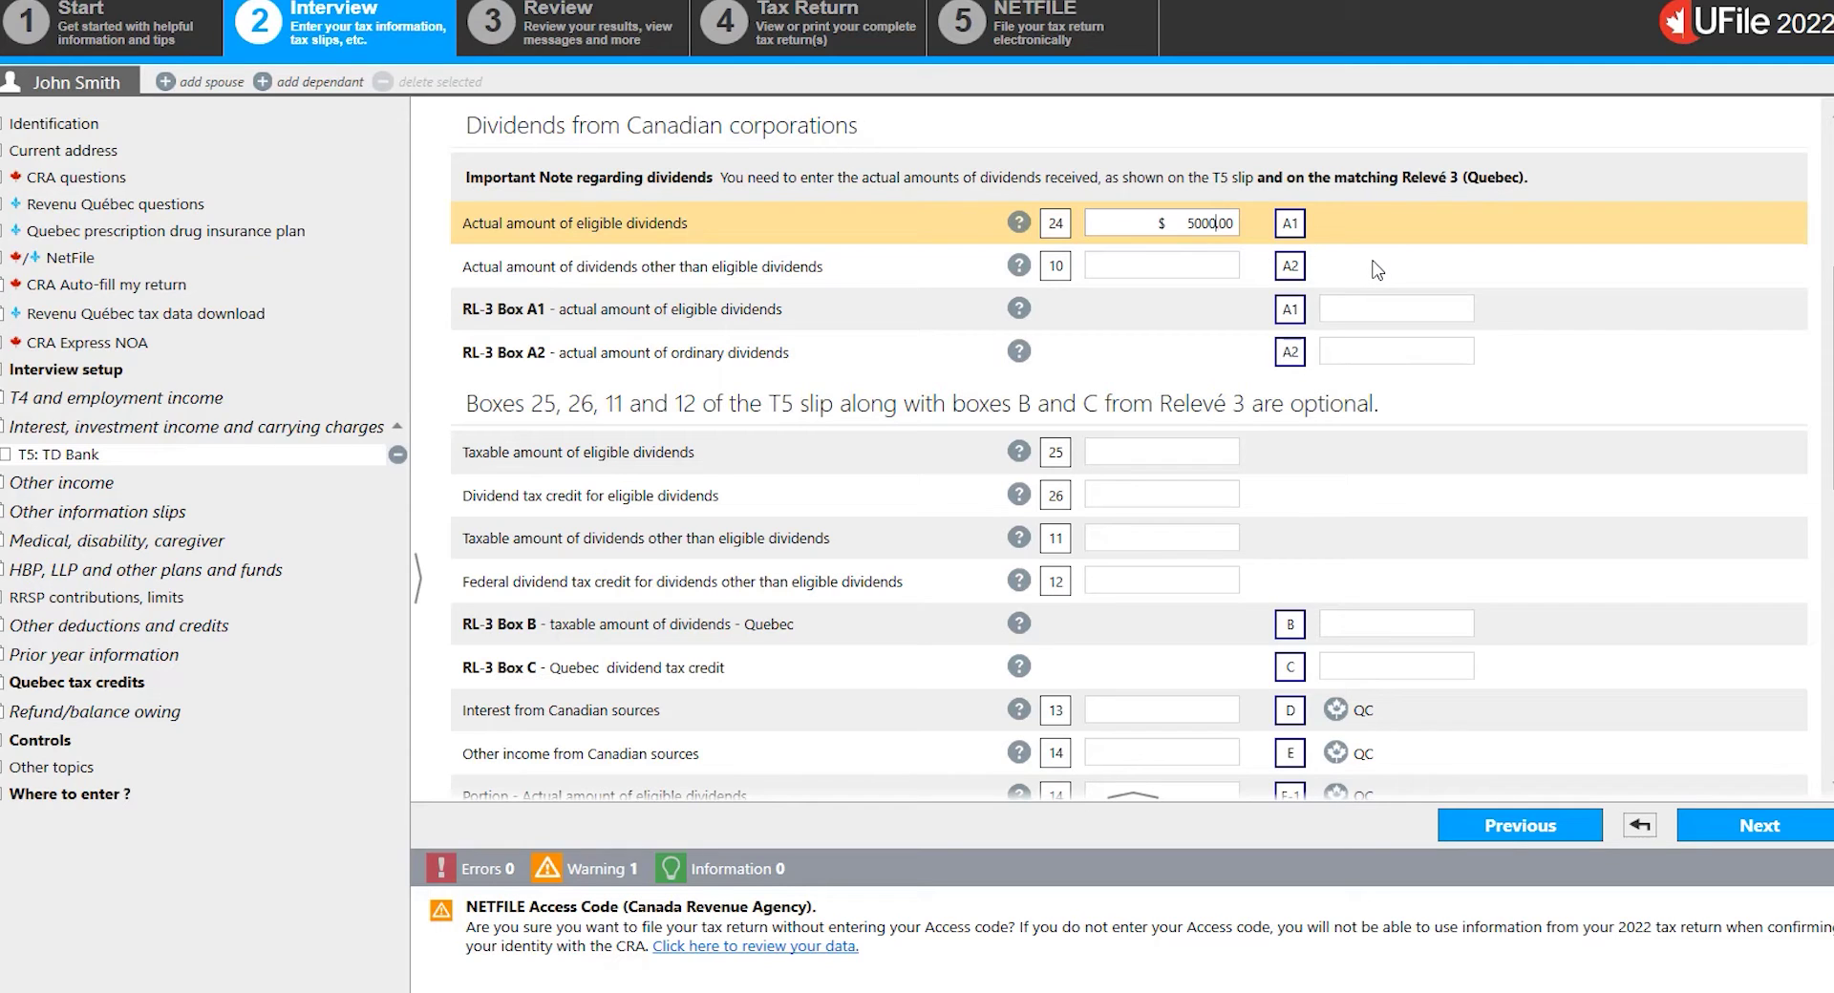
pyautogui.press('Tab')
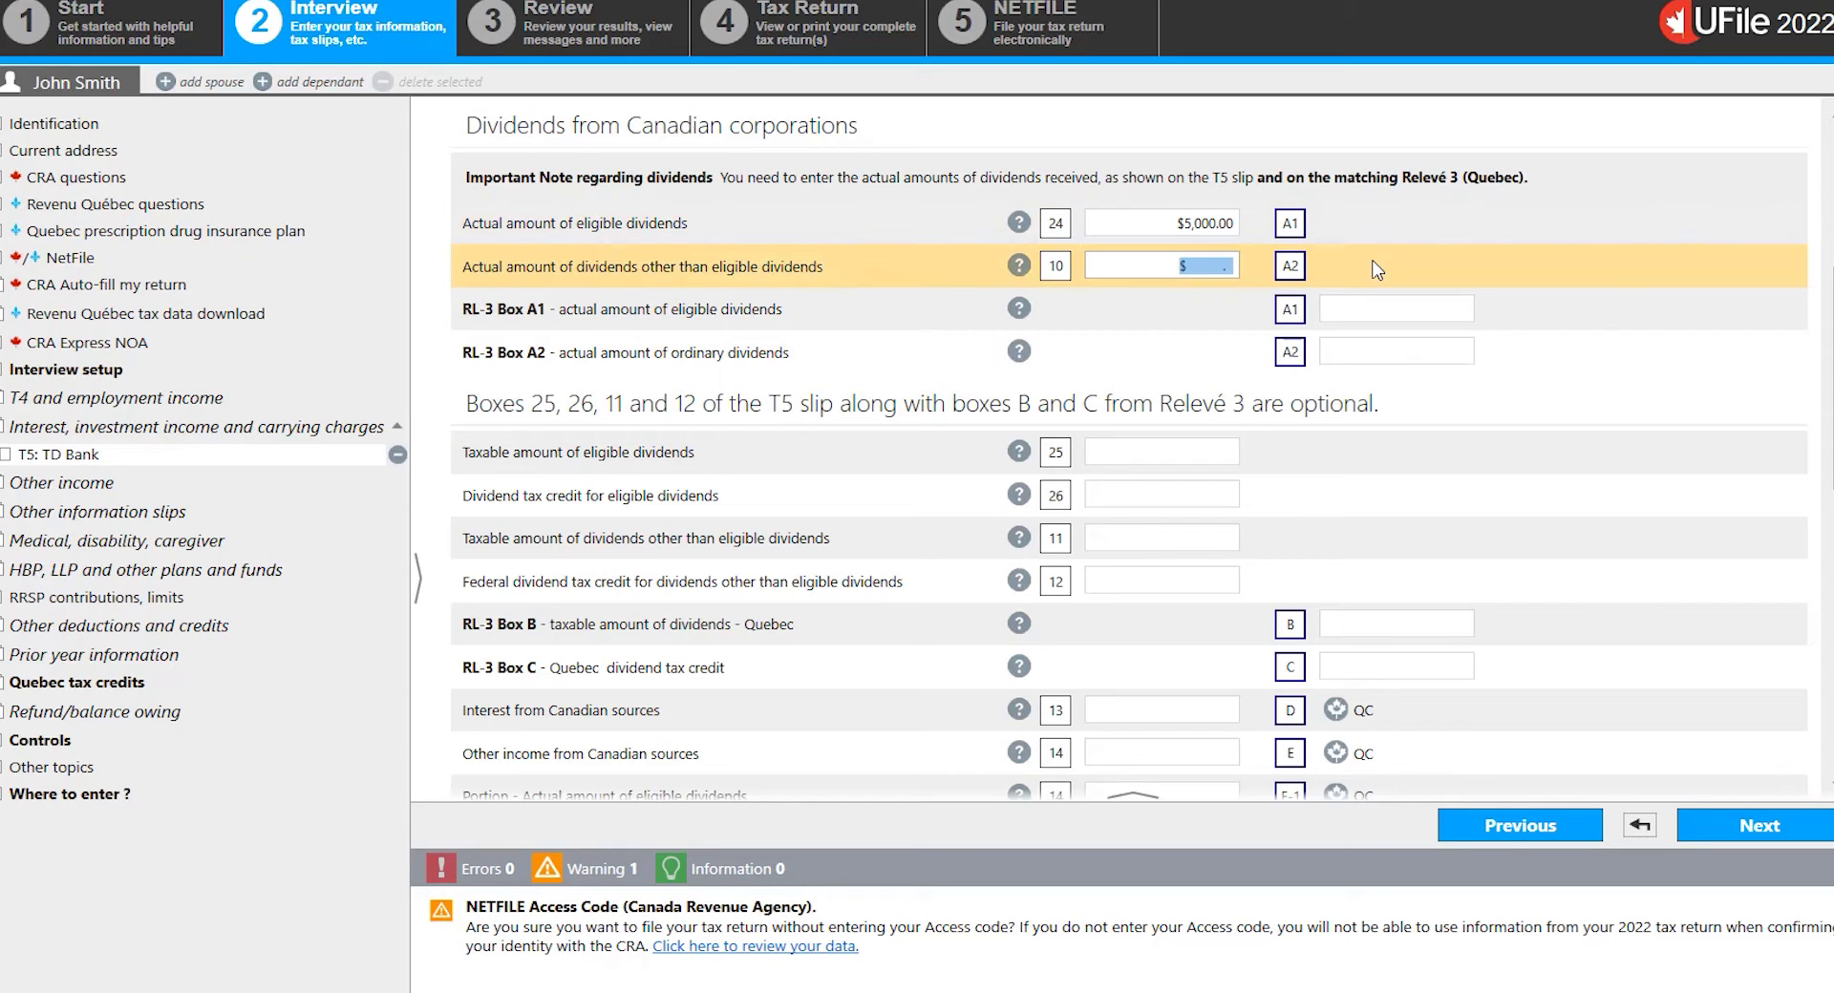
pyautogui.click(1439, 312)
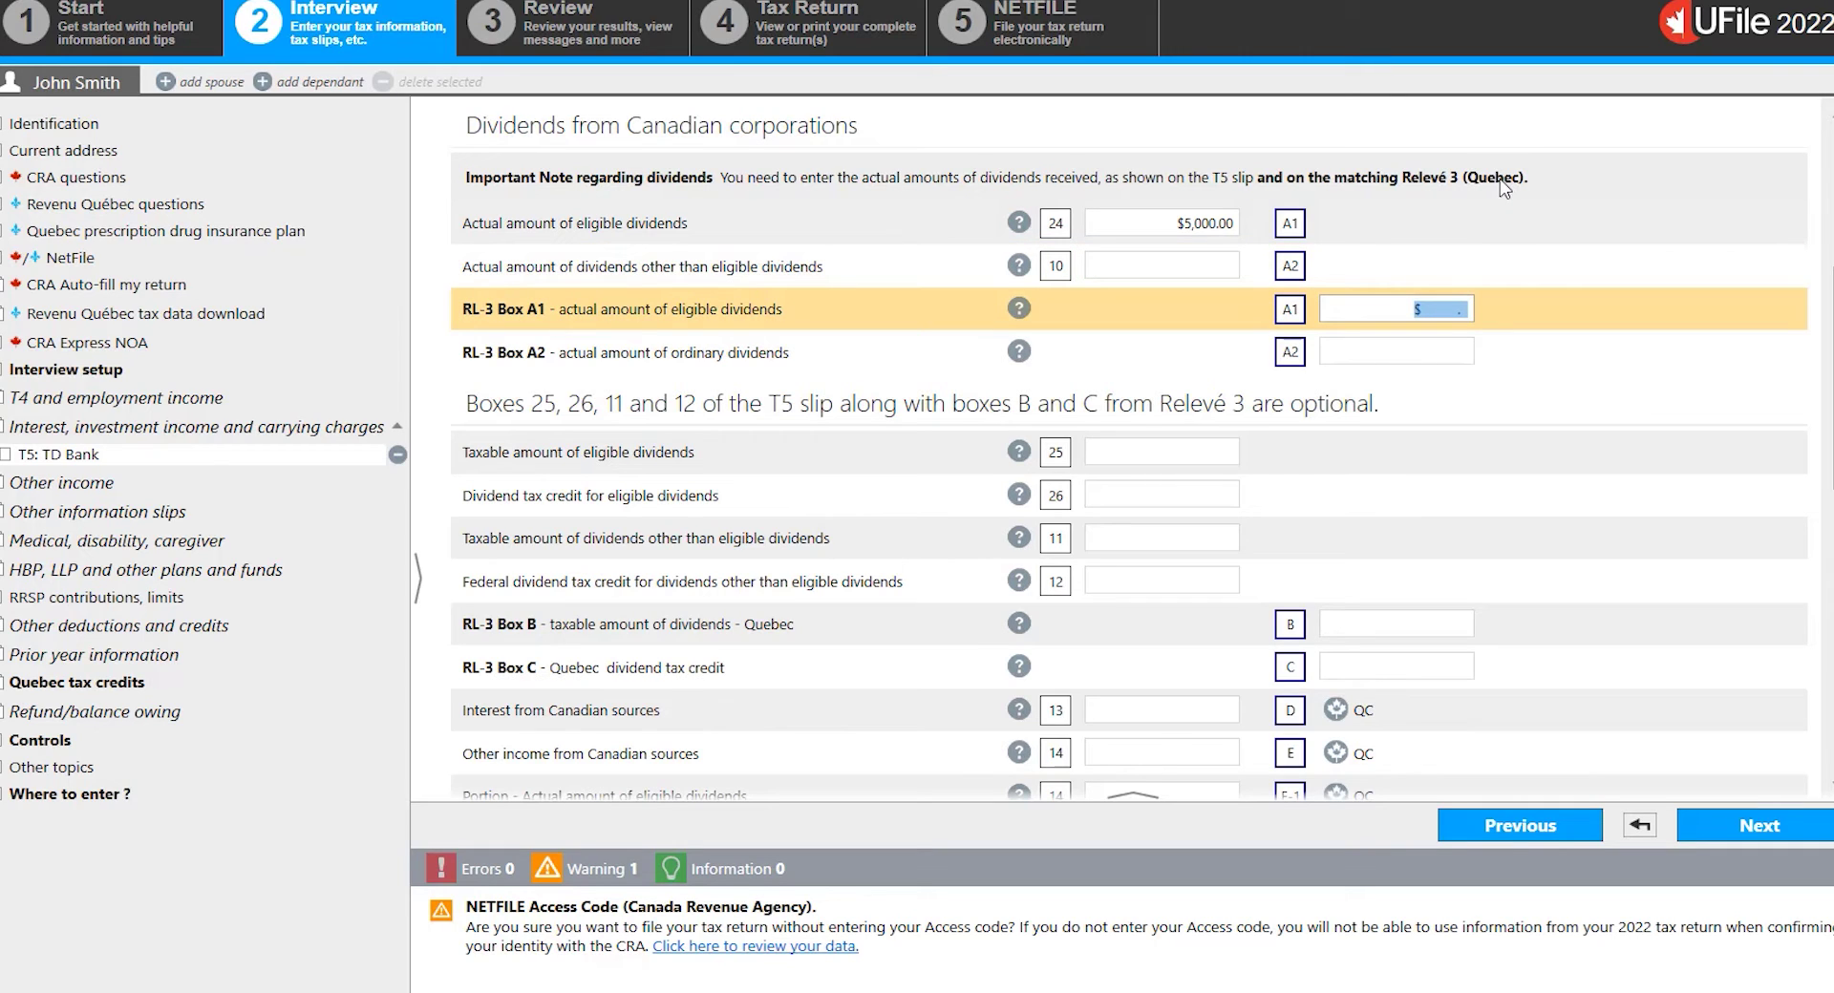
pyautogui.write('5000')
pyautogui.click(1371, 463)
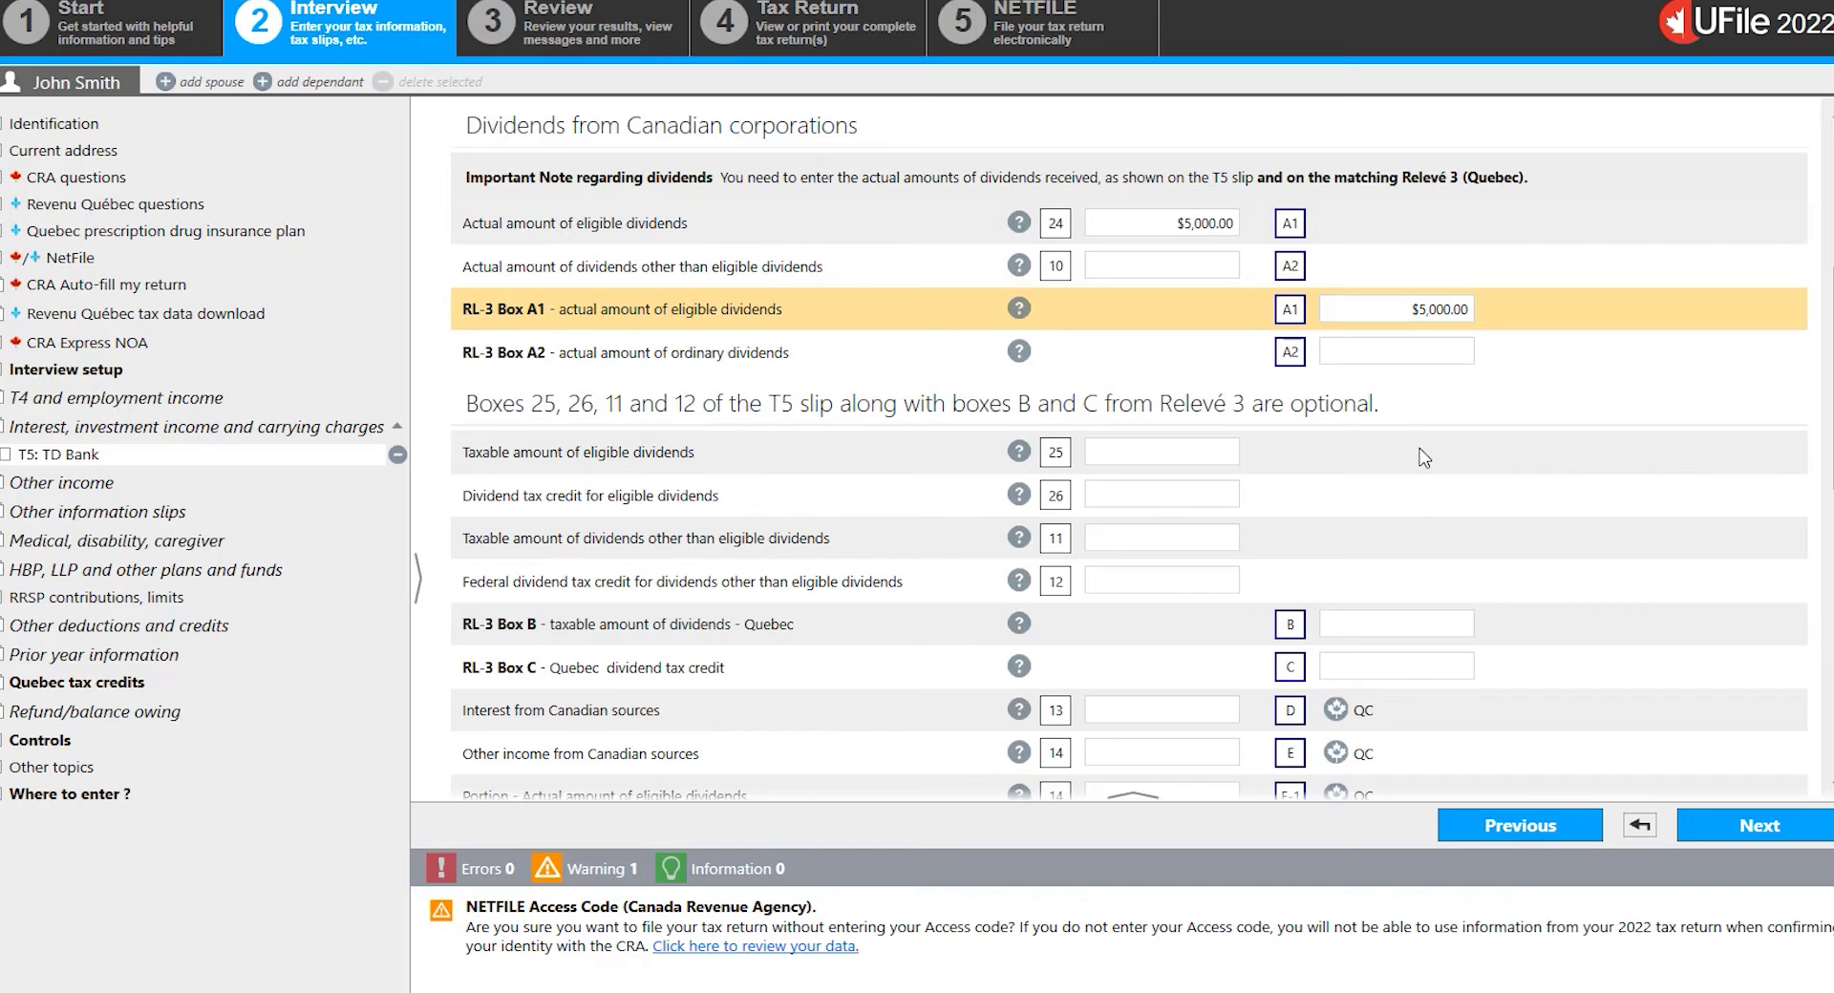
# - Enter $1,000 of interest from Canadian sources in box 13 of the TD Bank T5 slip
pyautogui.click(1232, 452)
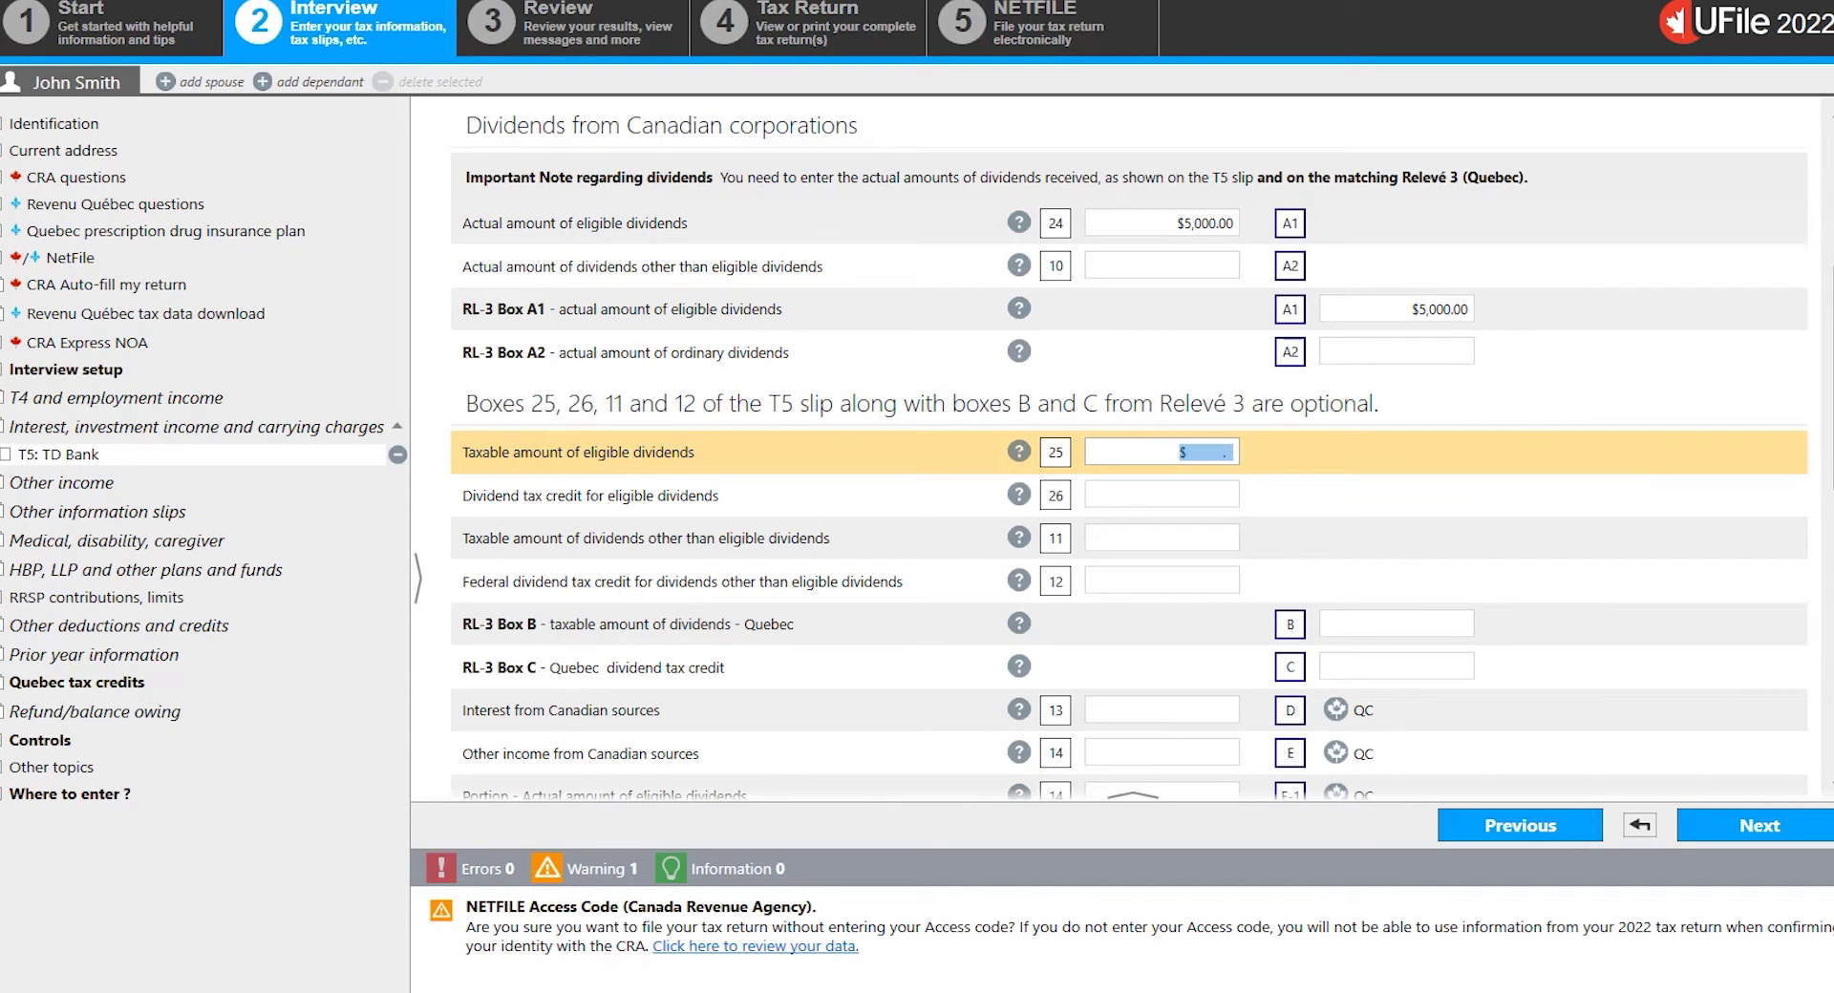
pyautogui.click(1377, 352)
pyautogui.scroll(-4, 1177, 442)
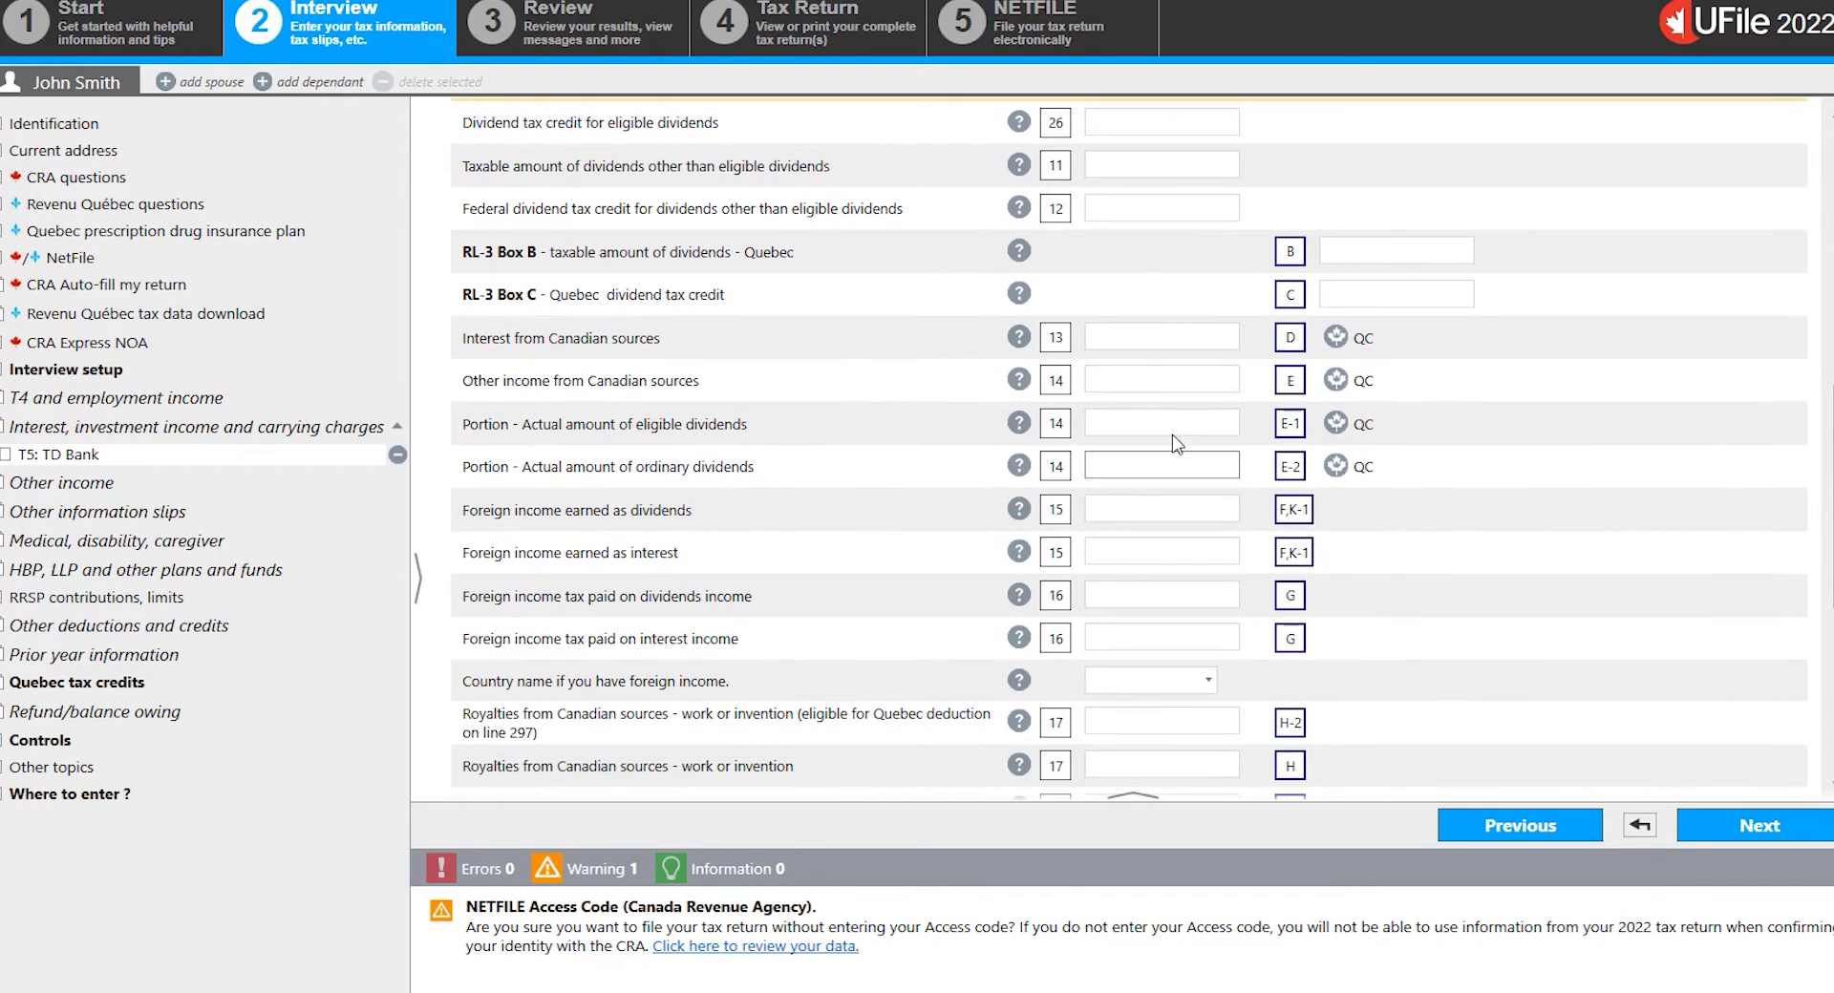
pyautogui.click(1163, 339)
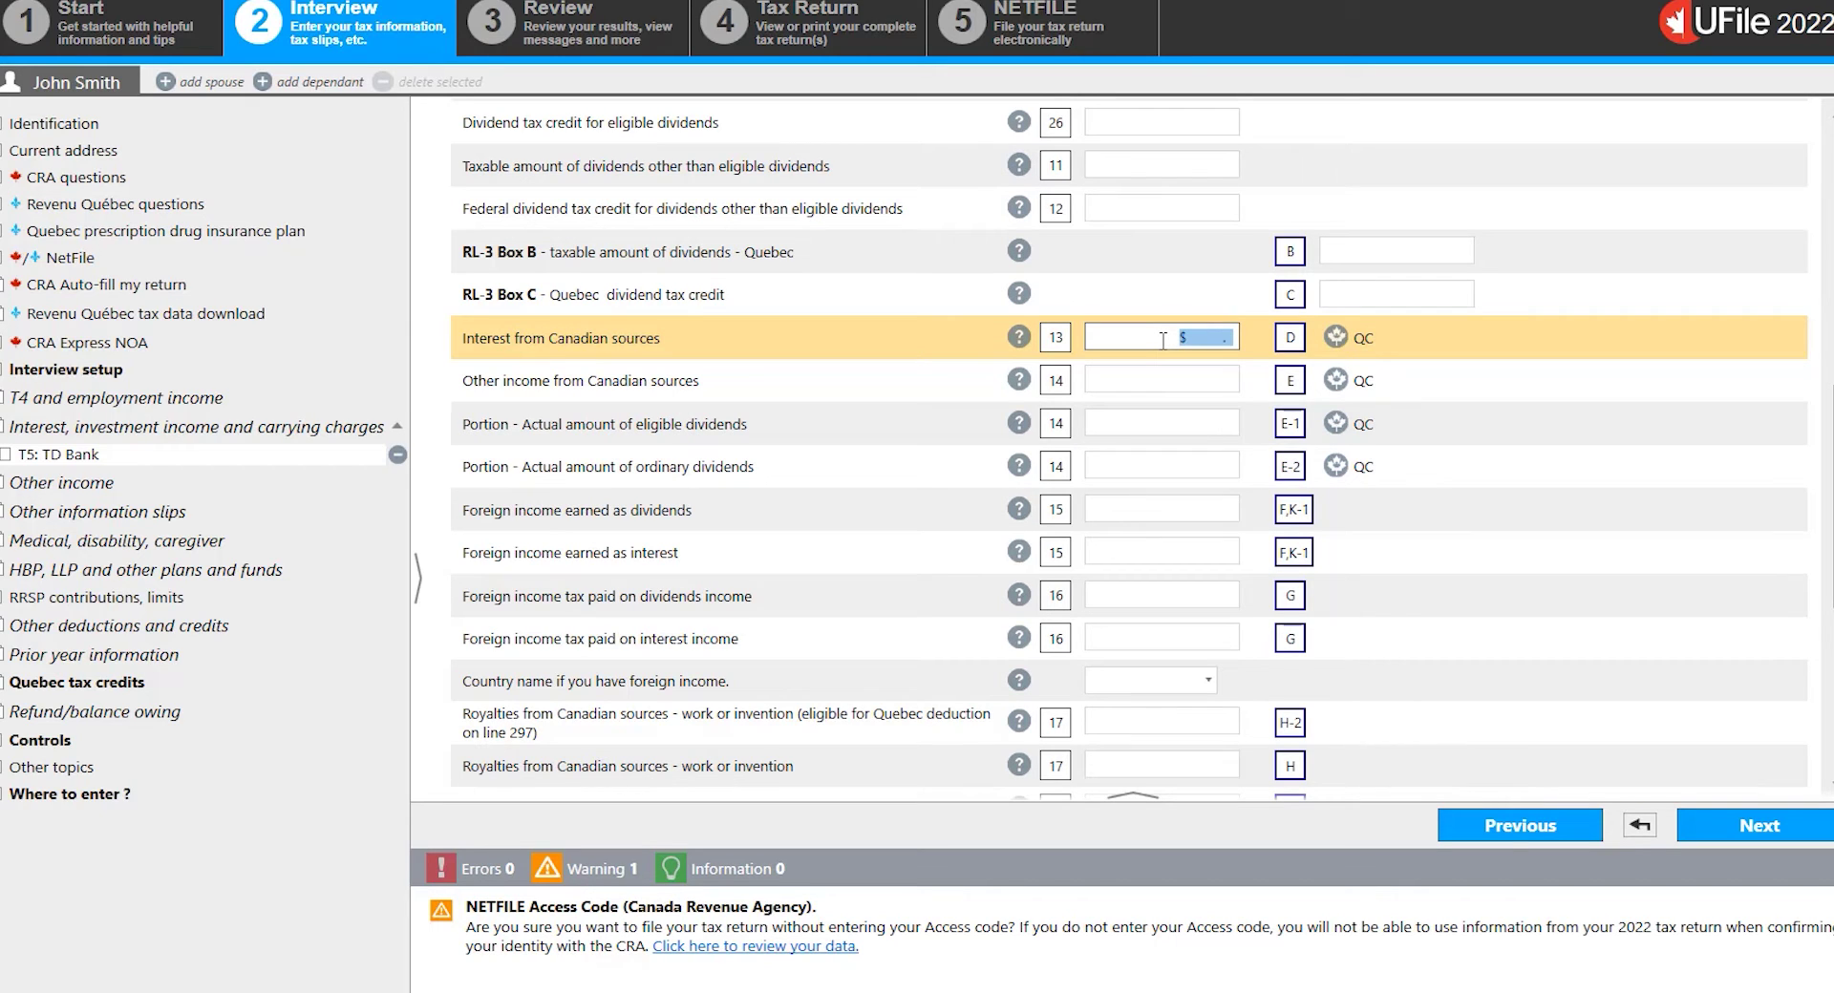
pyautogui.write('1000')
pyautogui.scroll(-1, 1432, 472)
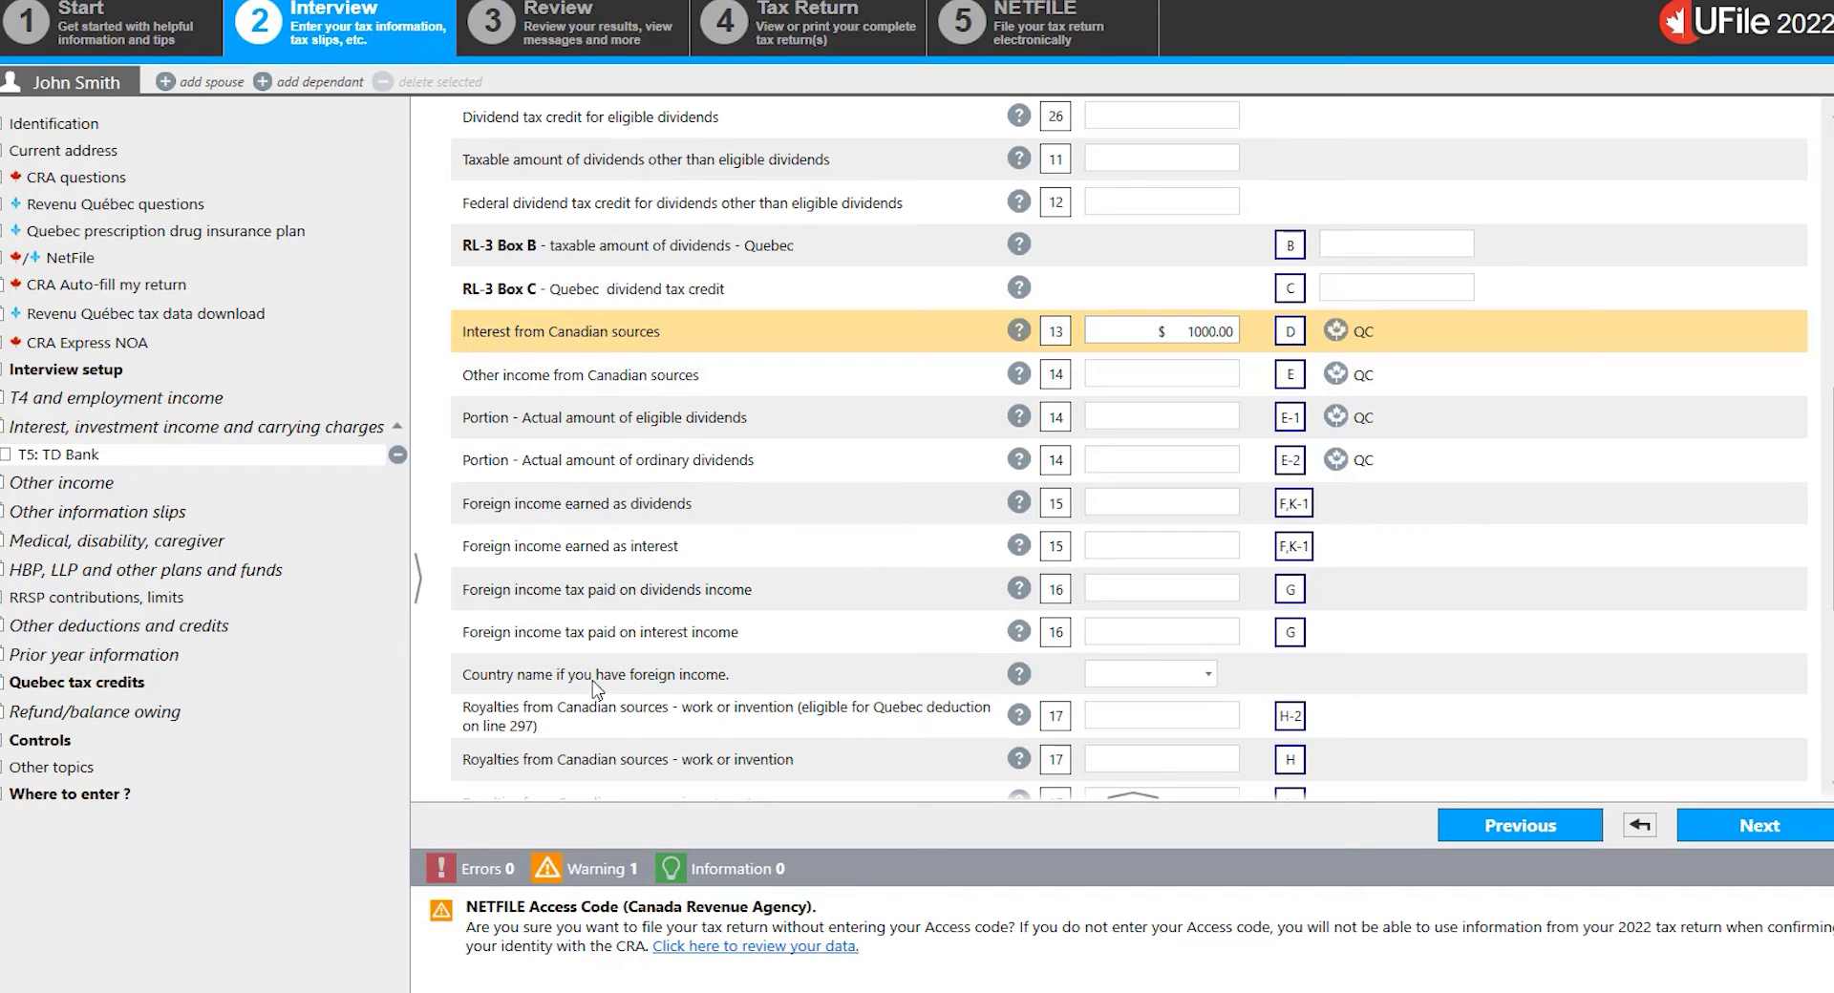
# - Add a second T5 investment income slip issued by CIBC
pyautogui.click(290, 434)
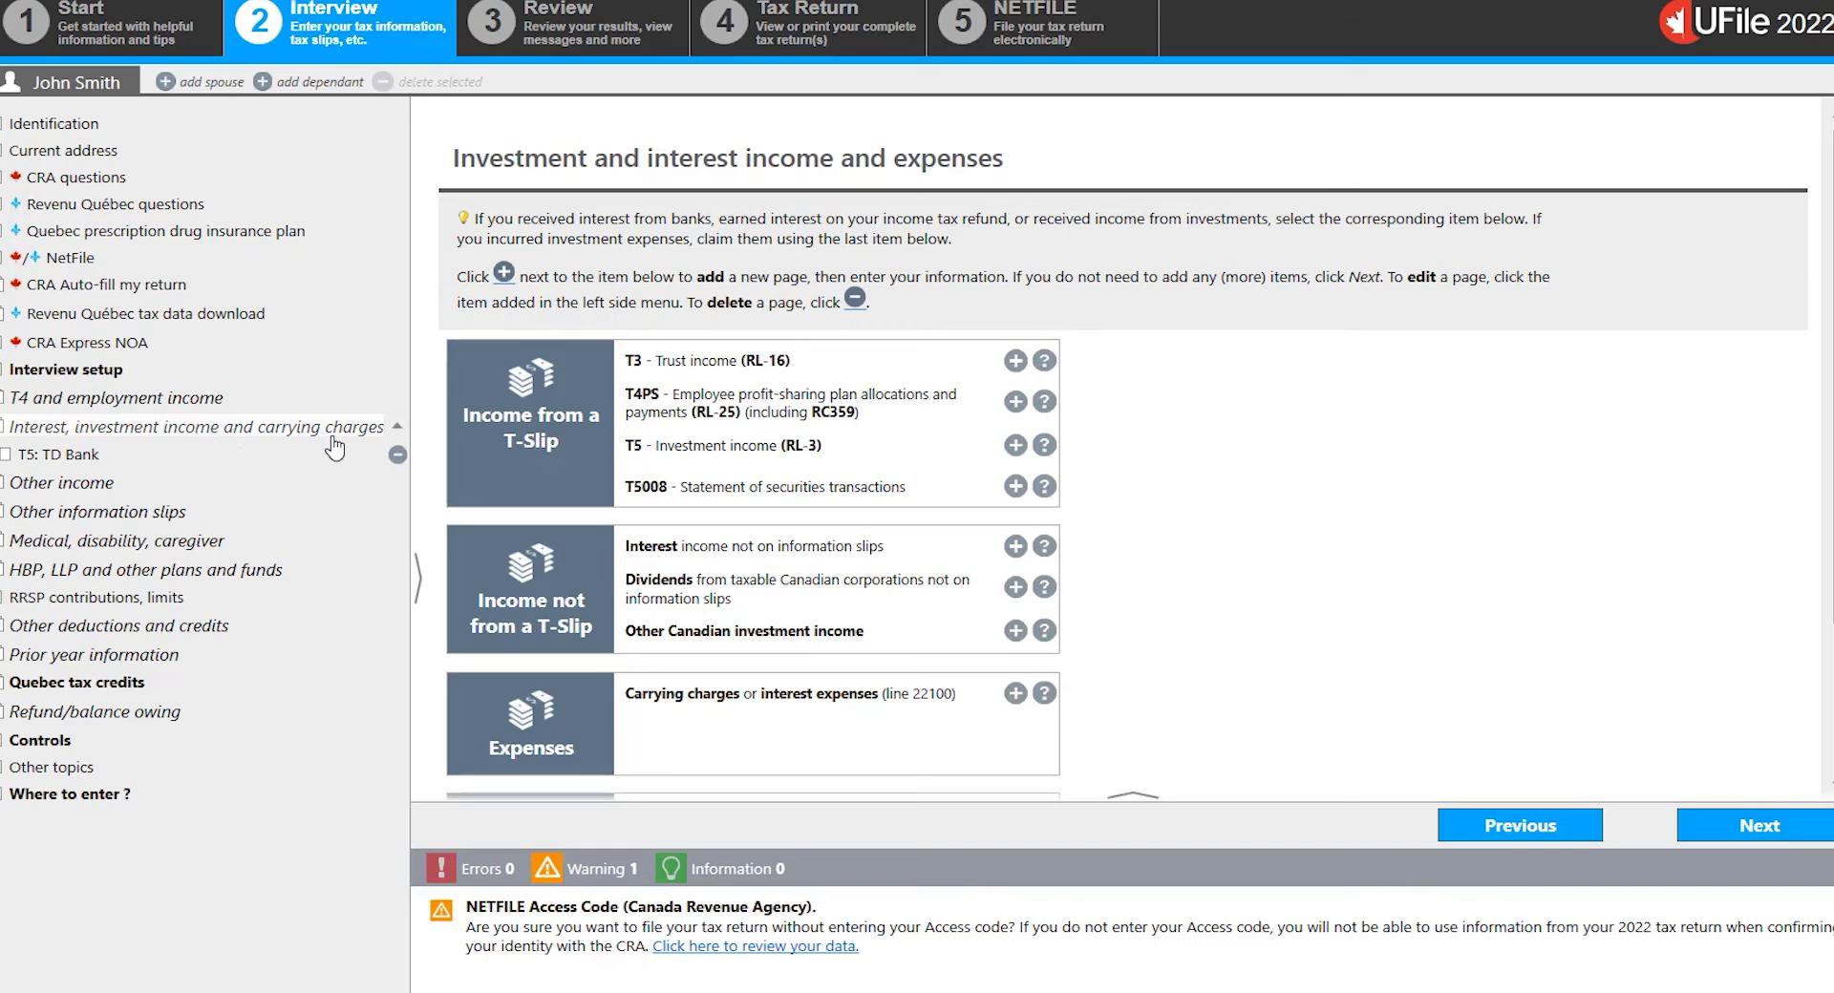
pyautogui.click(1015, 446)
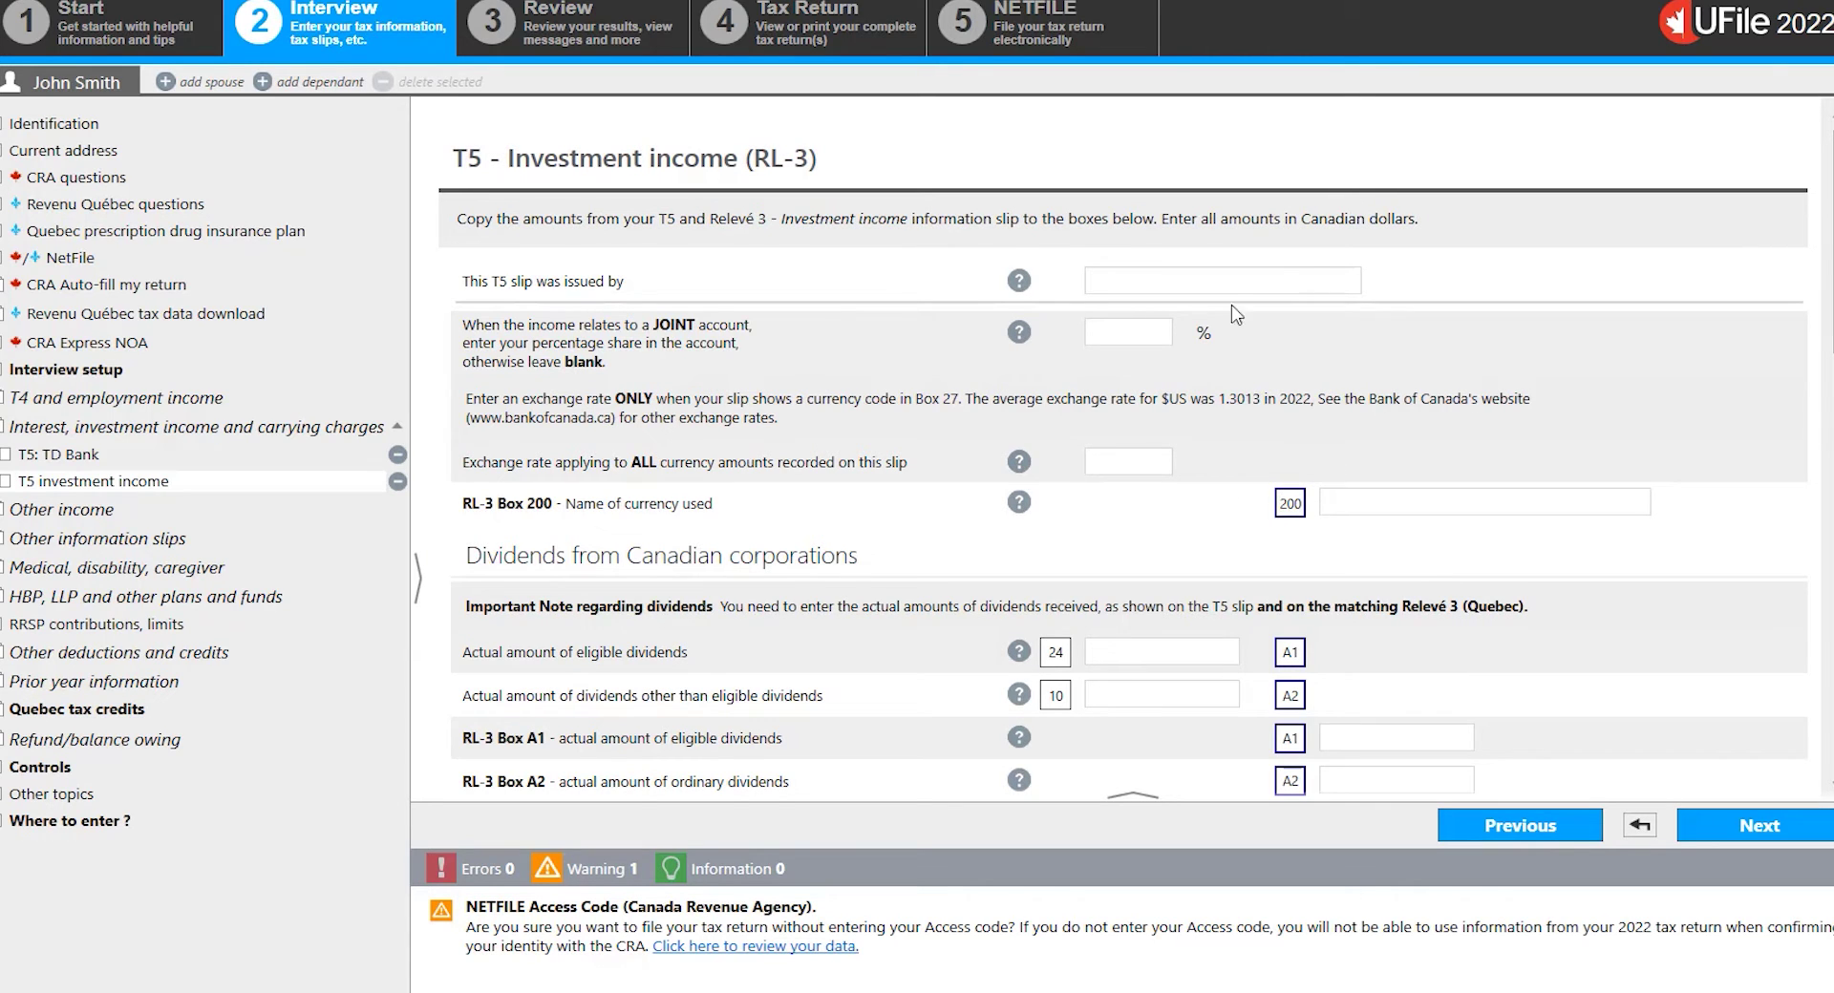
pyautogui.click(1213, 284)
pyautogui.scroll(-1, 1544, 351)
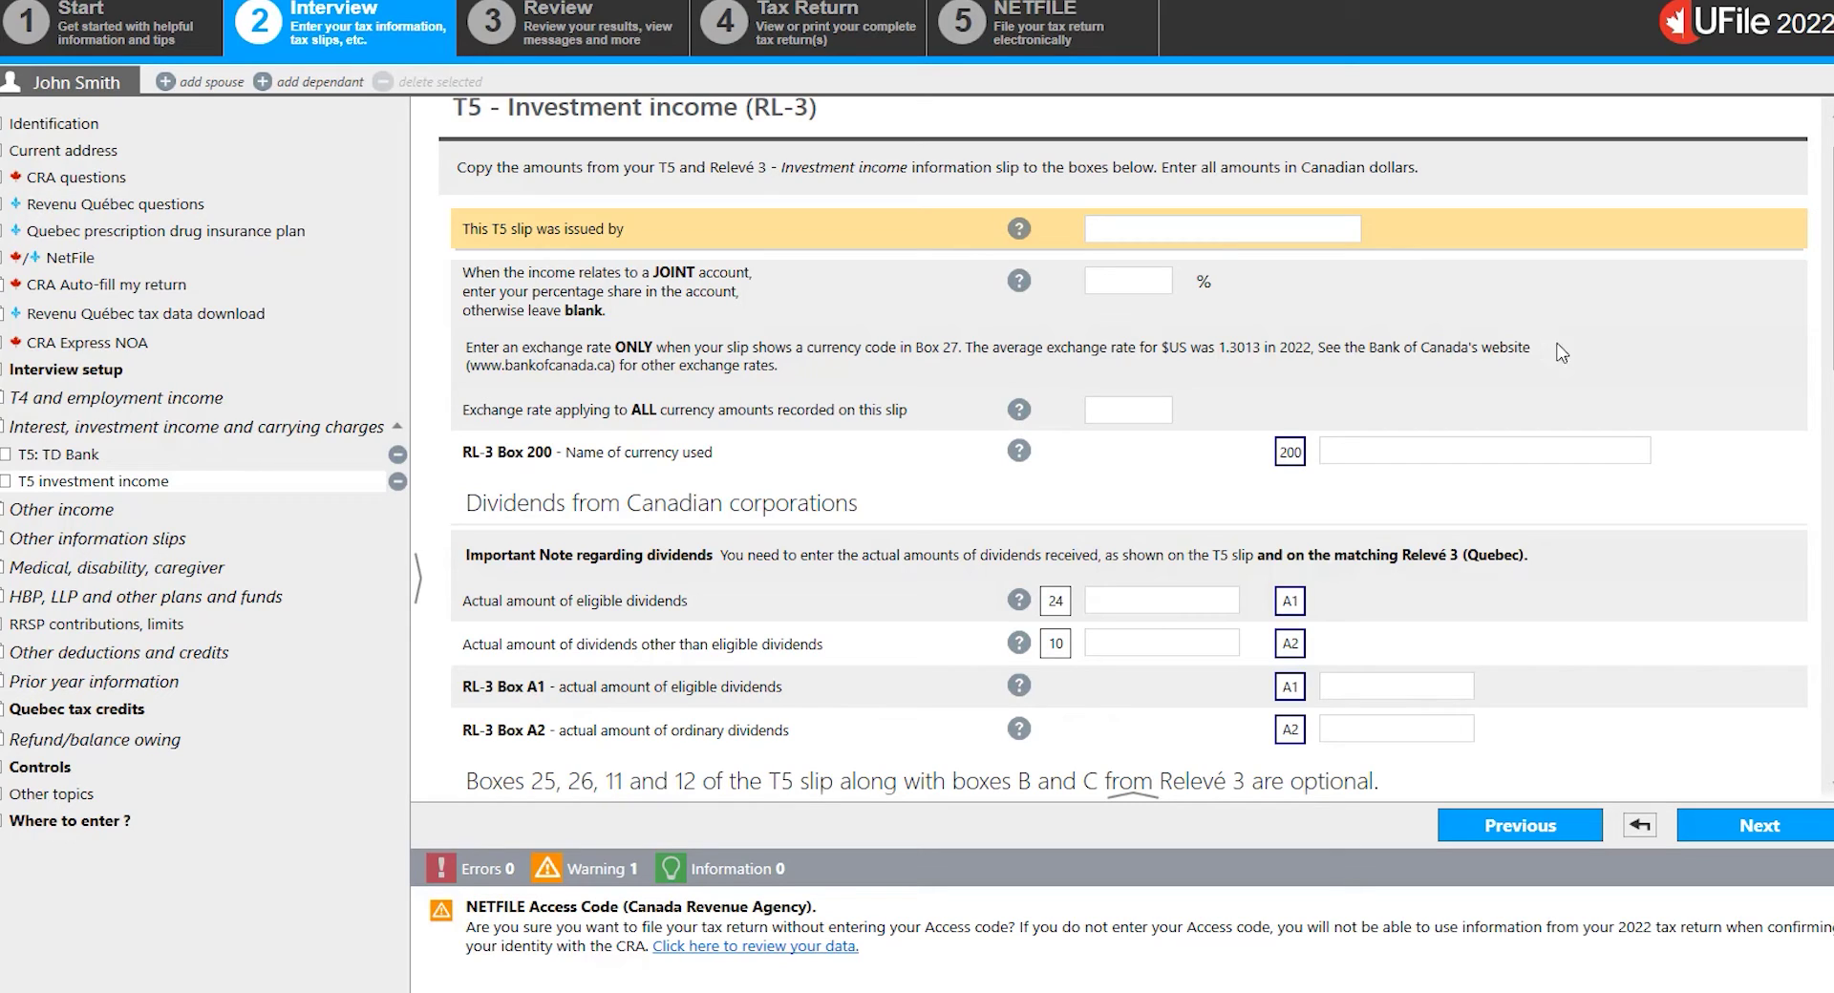
pyautogui.click(1261, 238)
pyautogui.write('CIBC')
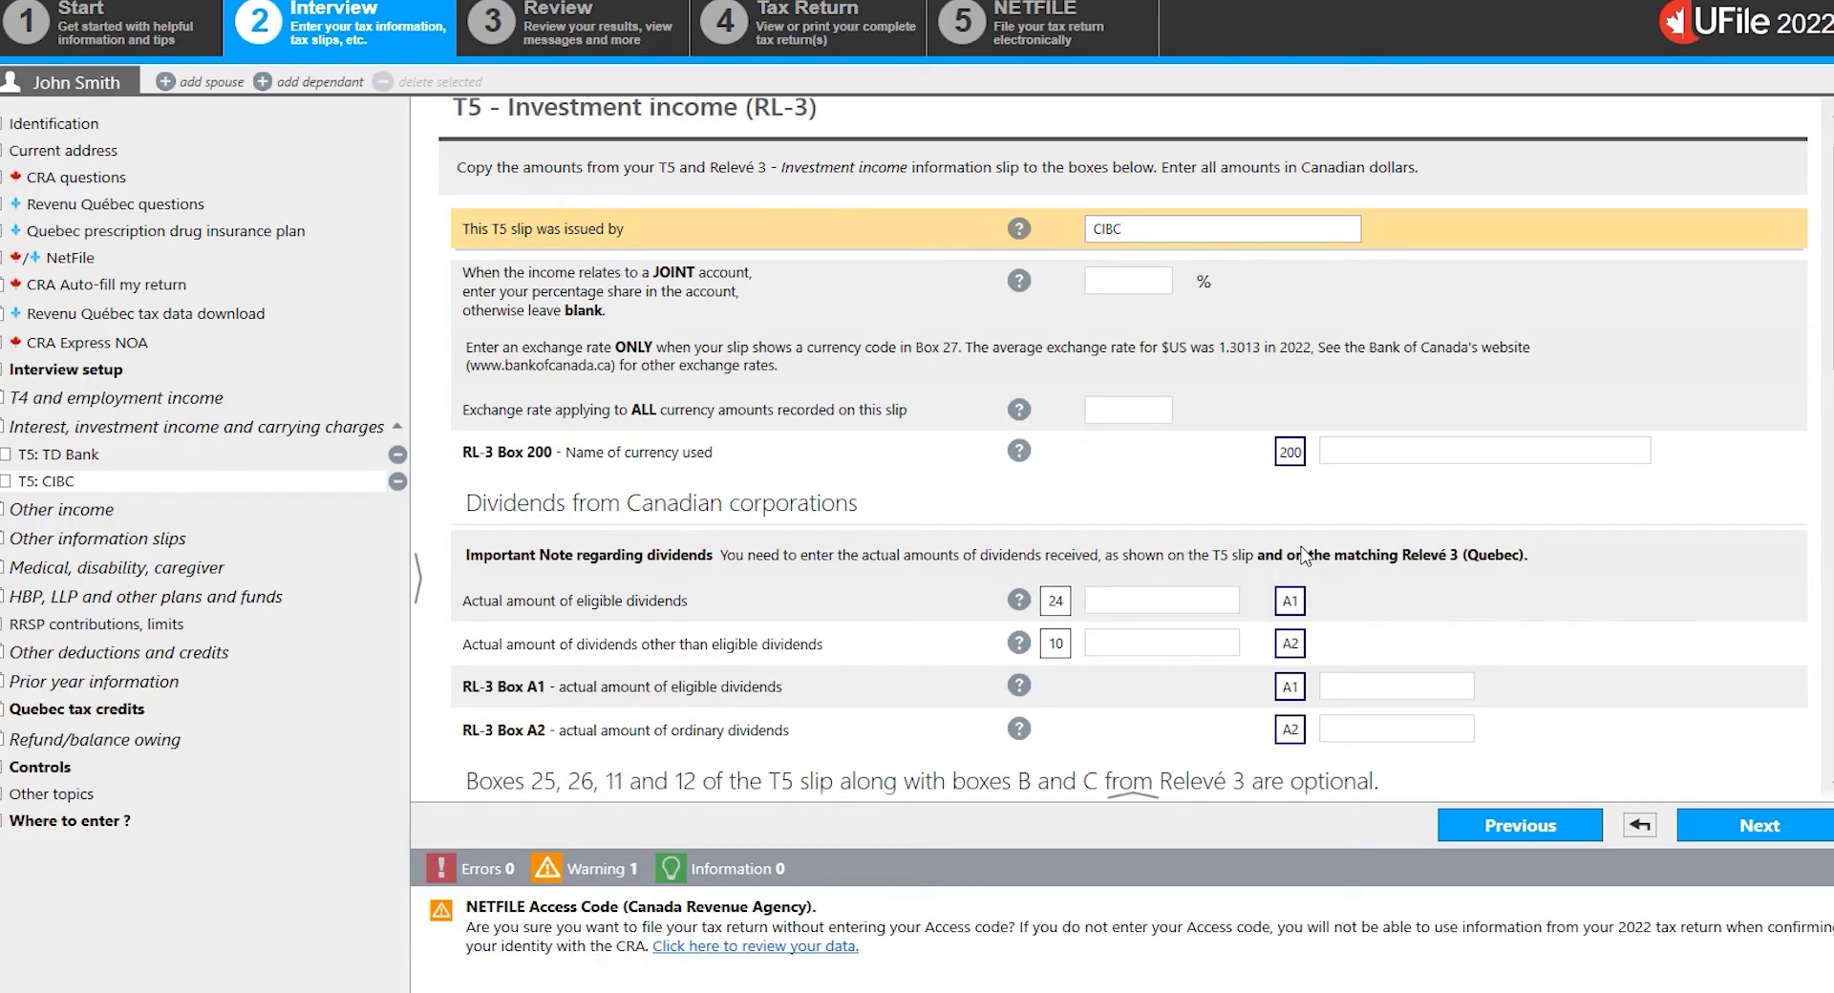
# - Set the exchange rate for all currency amounts on the CIBC slip to 1.3013
pyautogui.click(1147, 412)
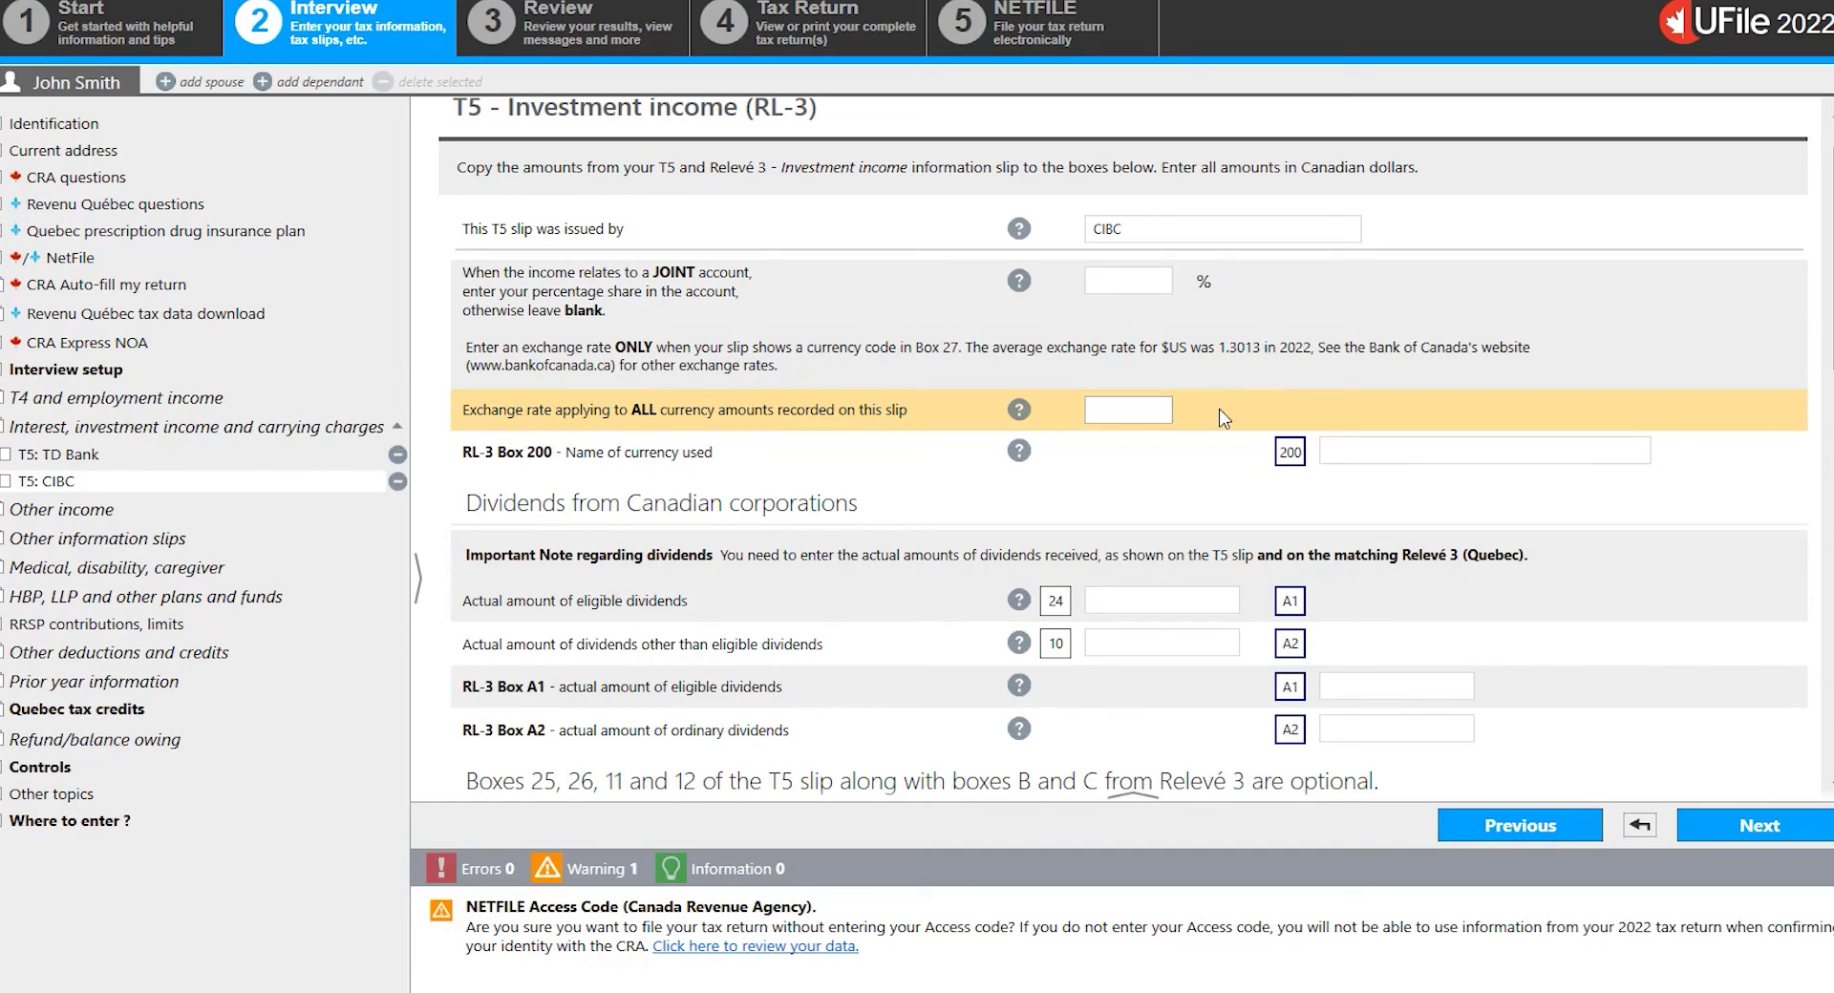
pyautogui.write('1.3013')
pyautogui.press('Tab')
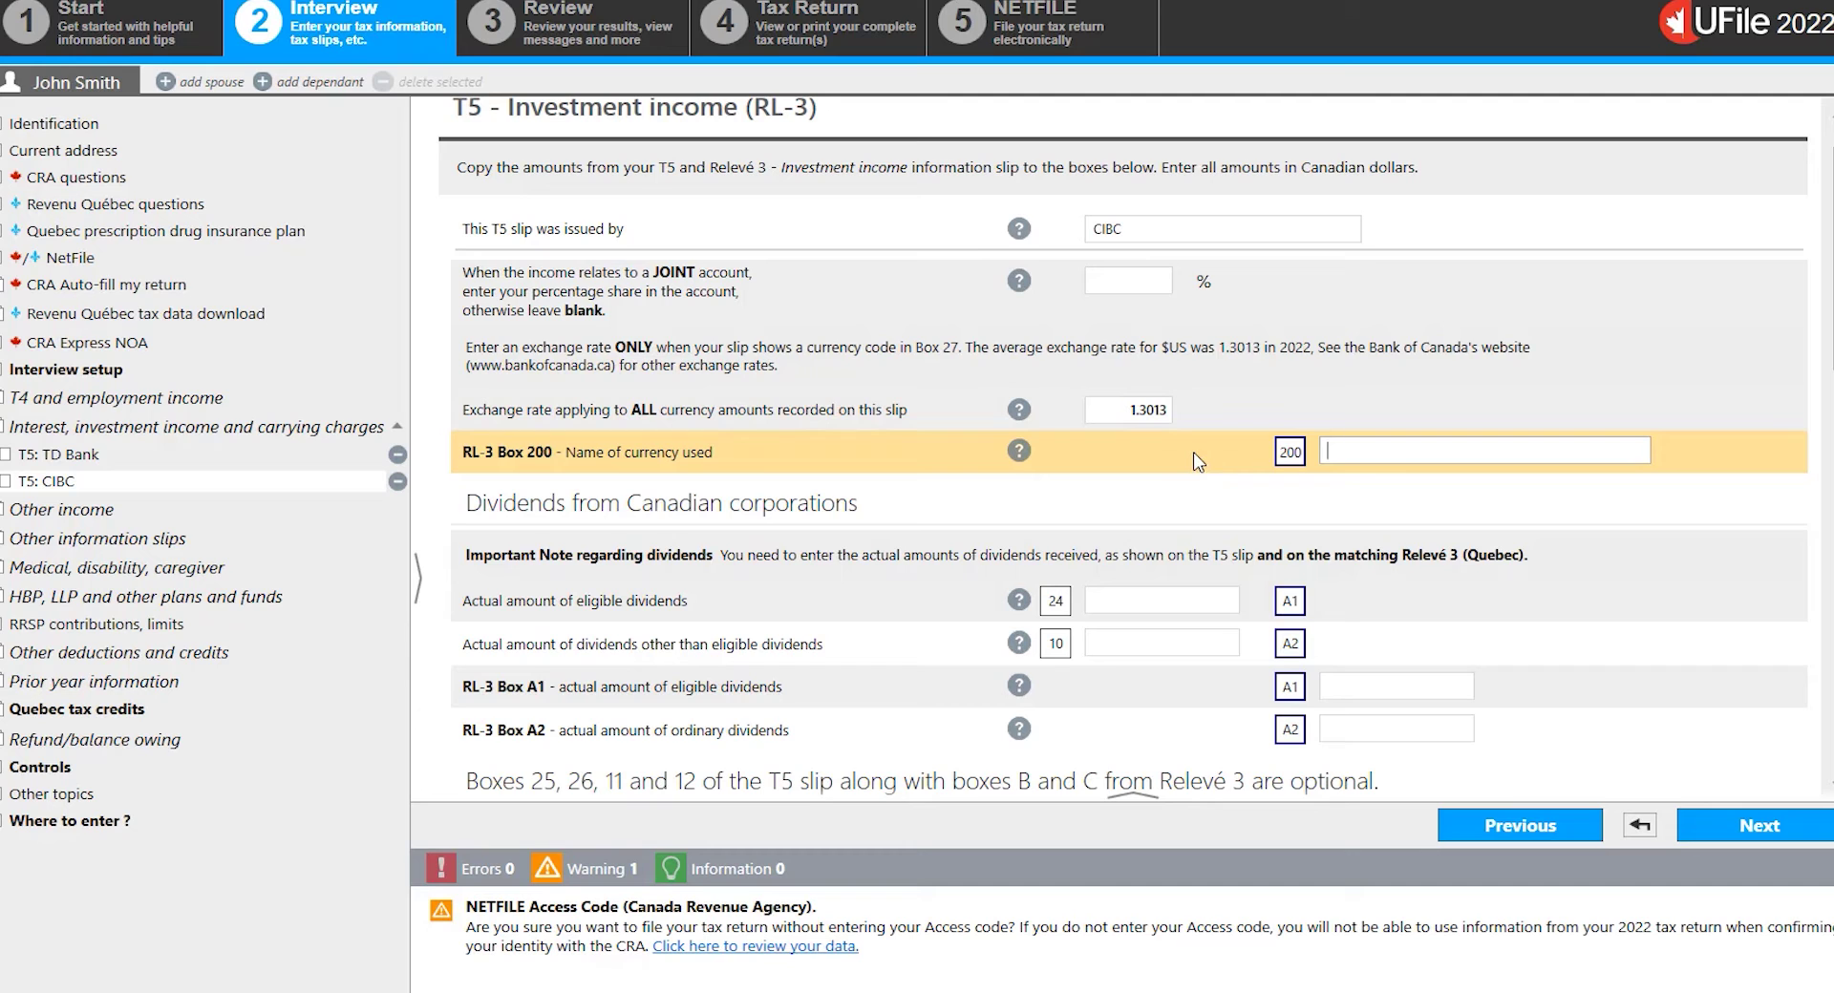
# - Enter $1,000 as foreign income earned as dividends in box 15 of the CIBC T5 slip
pyautogui.scroll(-5, 1198, 462)
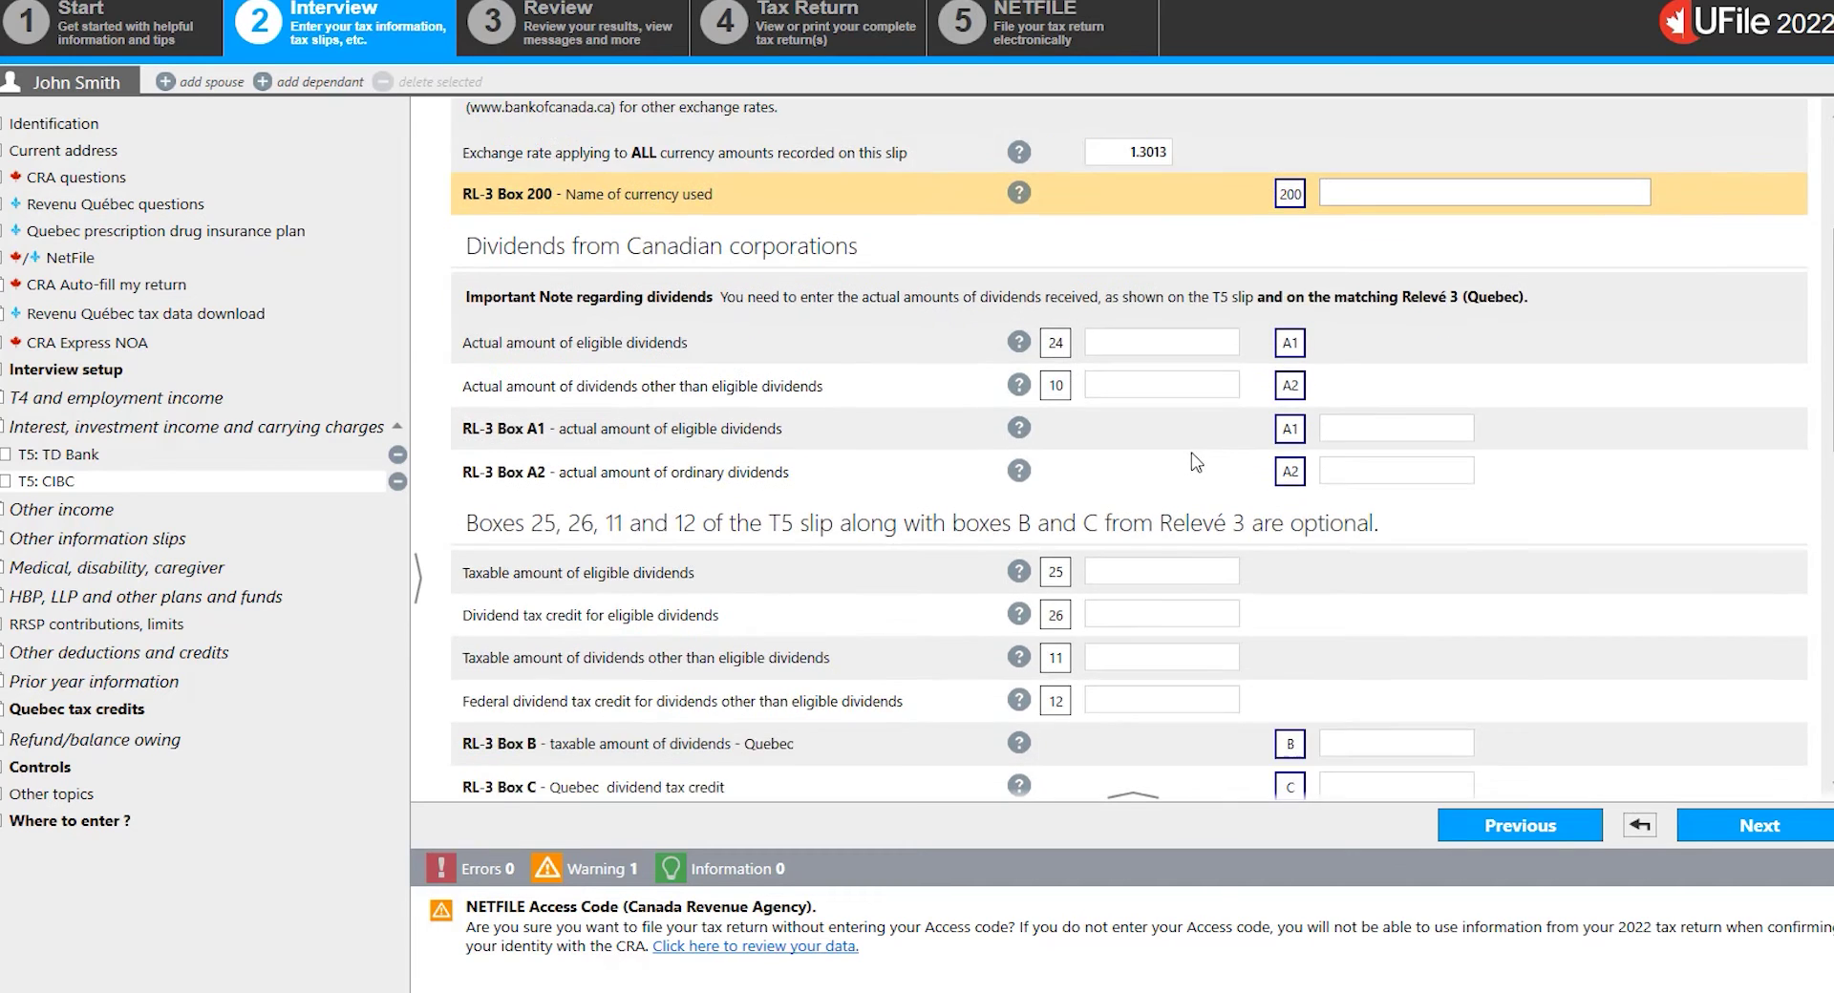
pyautogui.scroll(-2, 1193, 452)
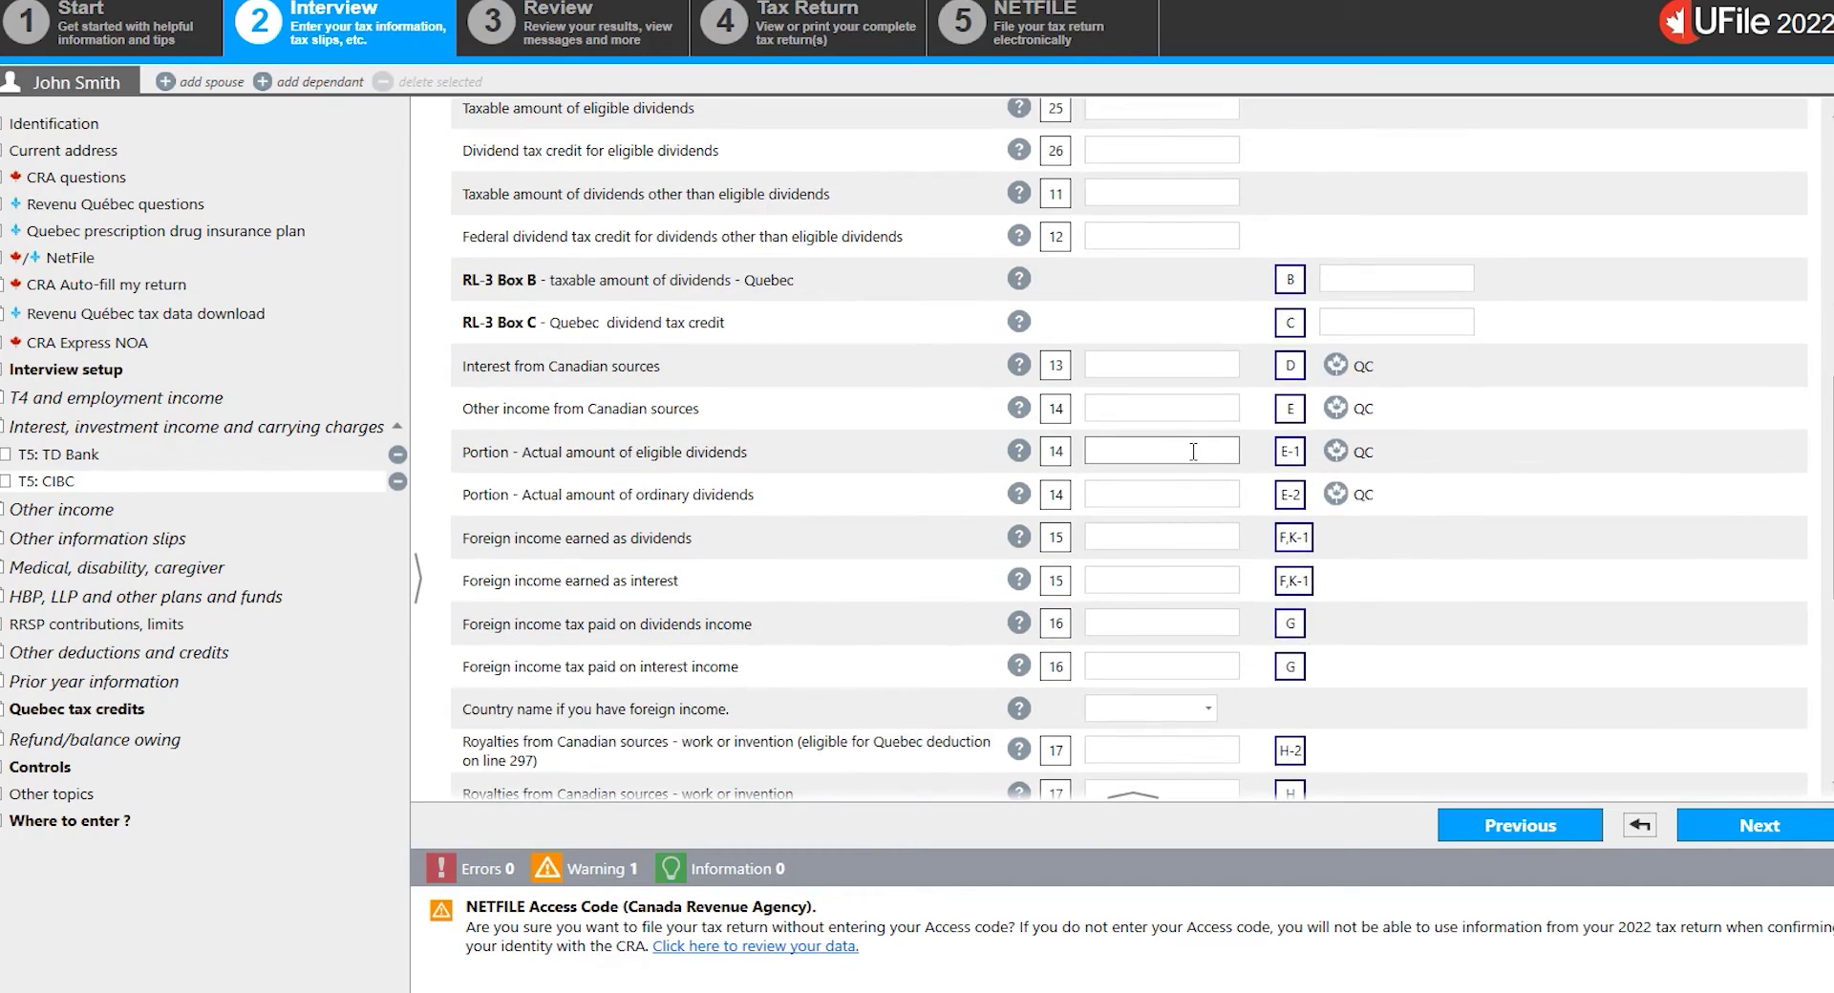
pyautogui.scroll(-1, 1193, 452)
pyautogui.click(1161, 477)
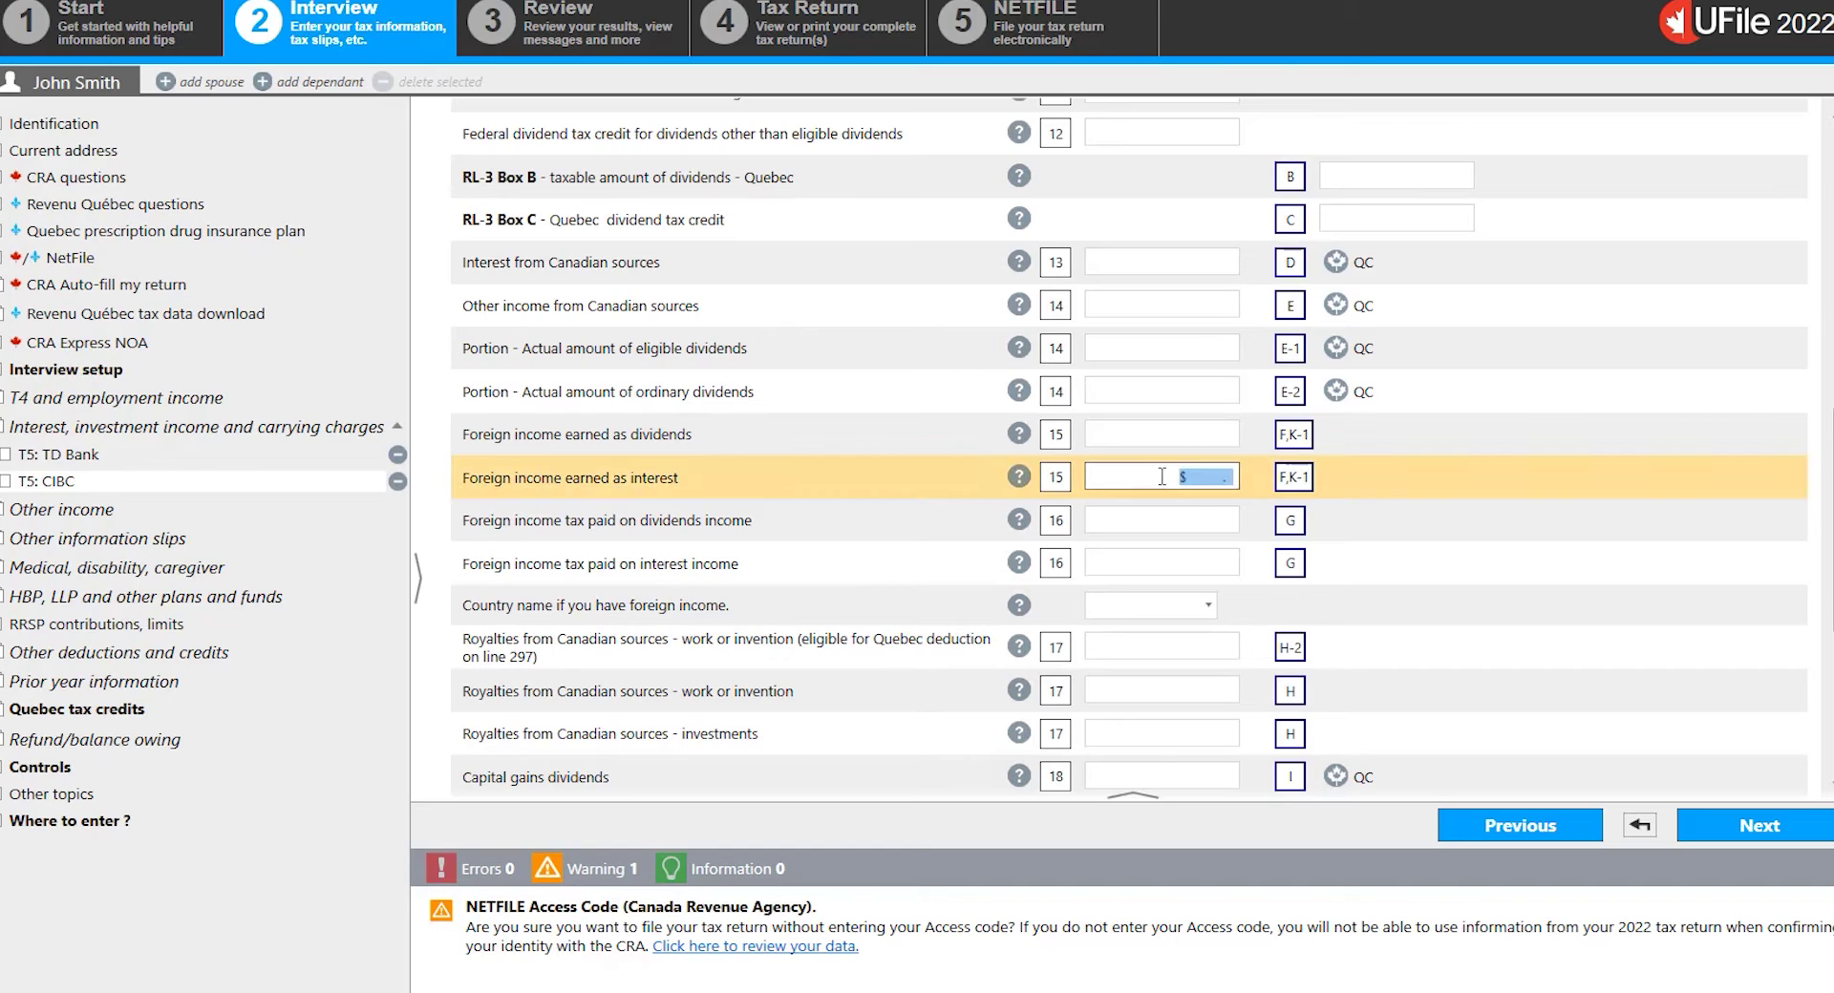
pyautogui.click(1161, 522)
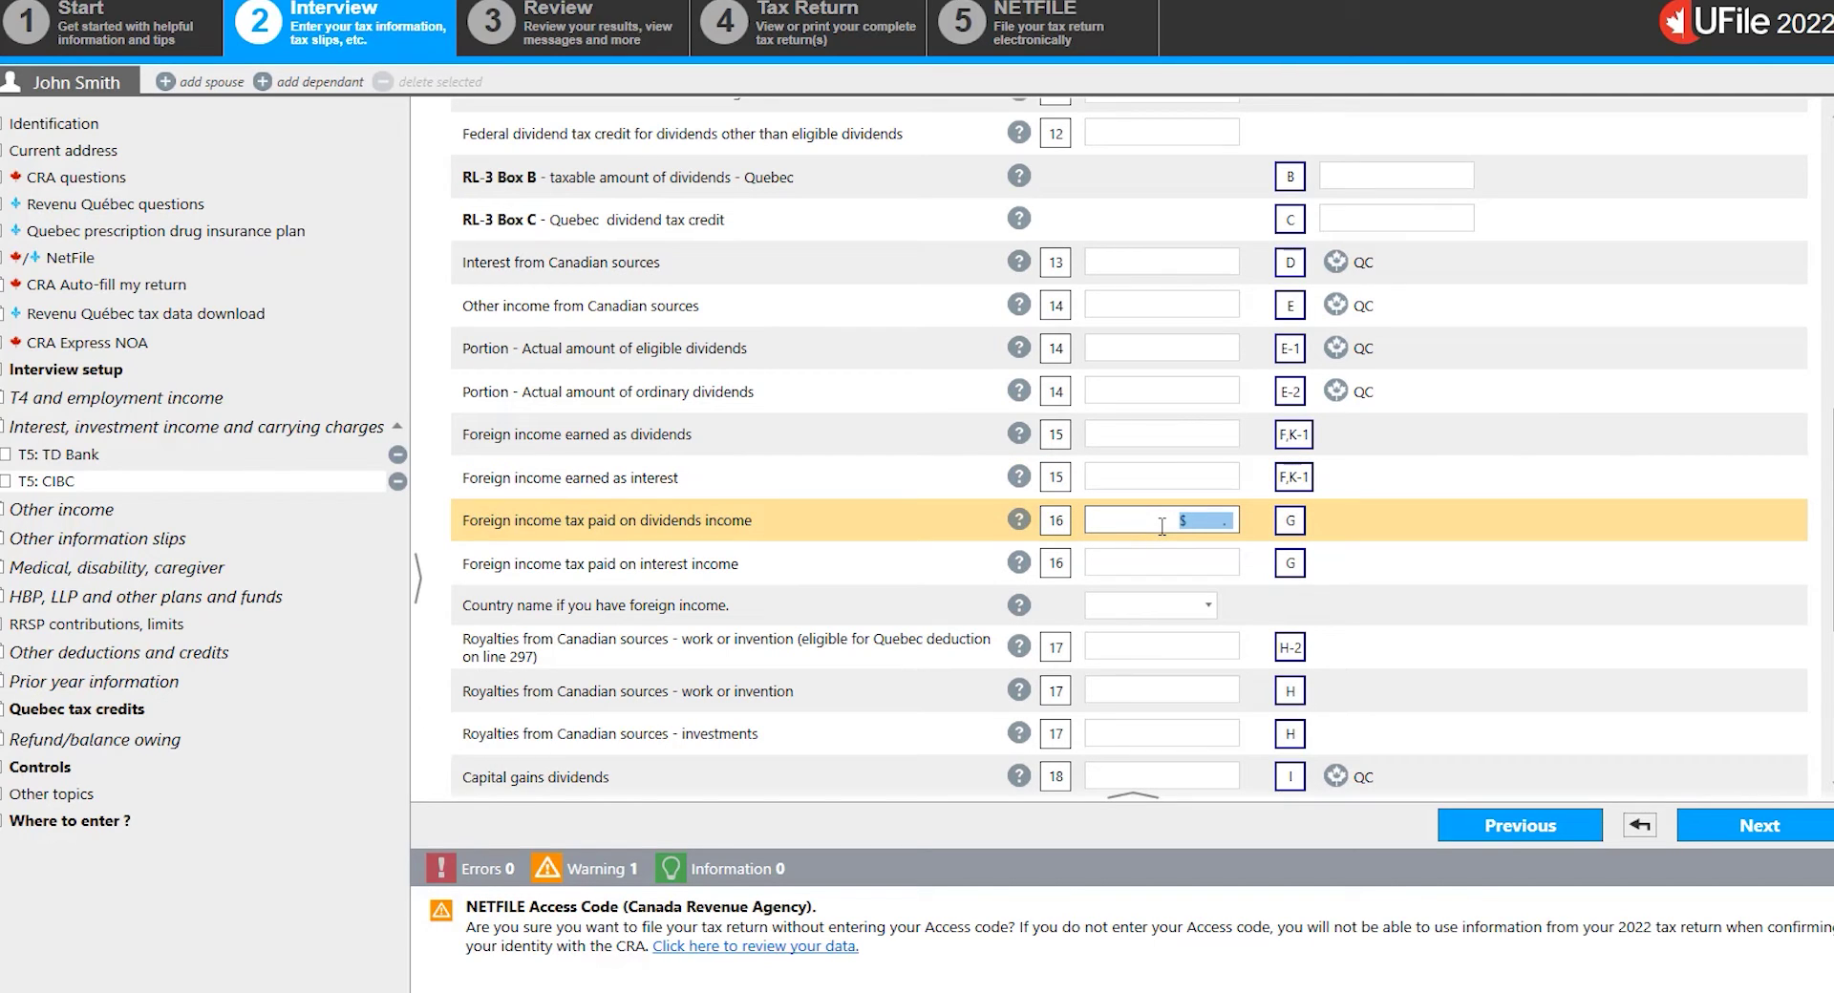
pyautogui.click(1195, 434)
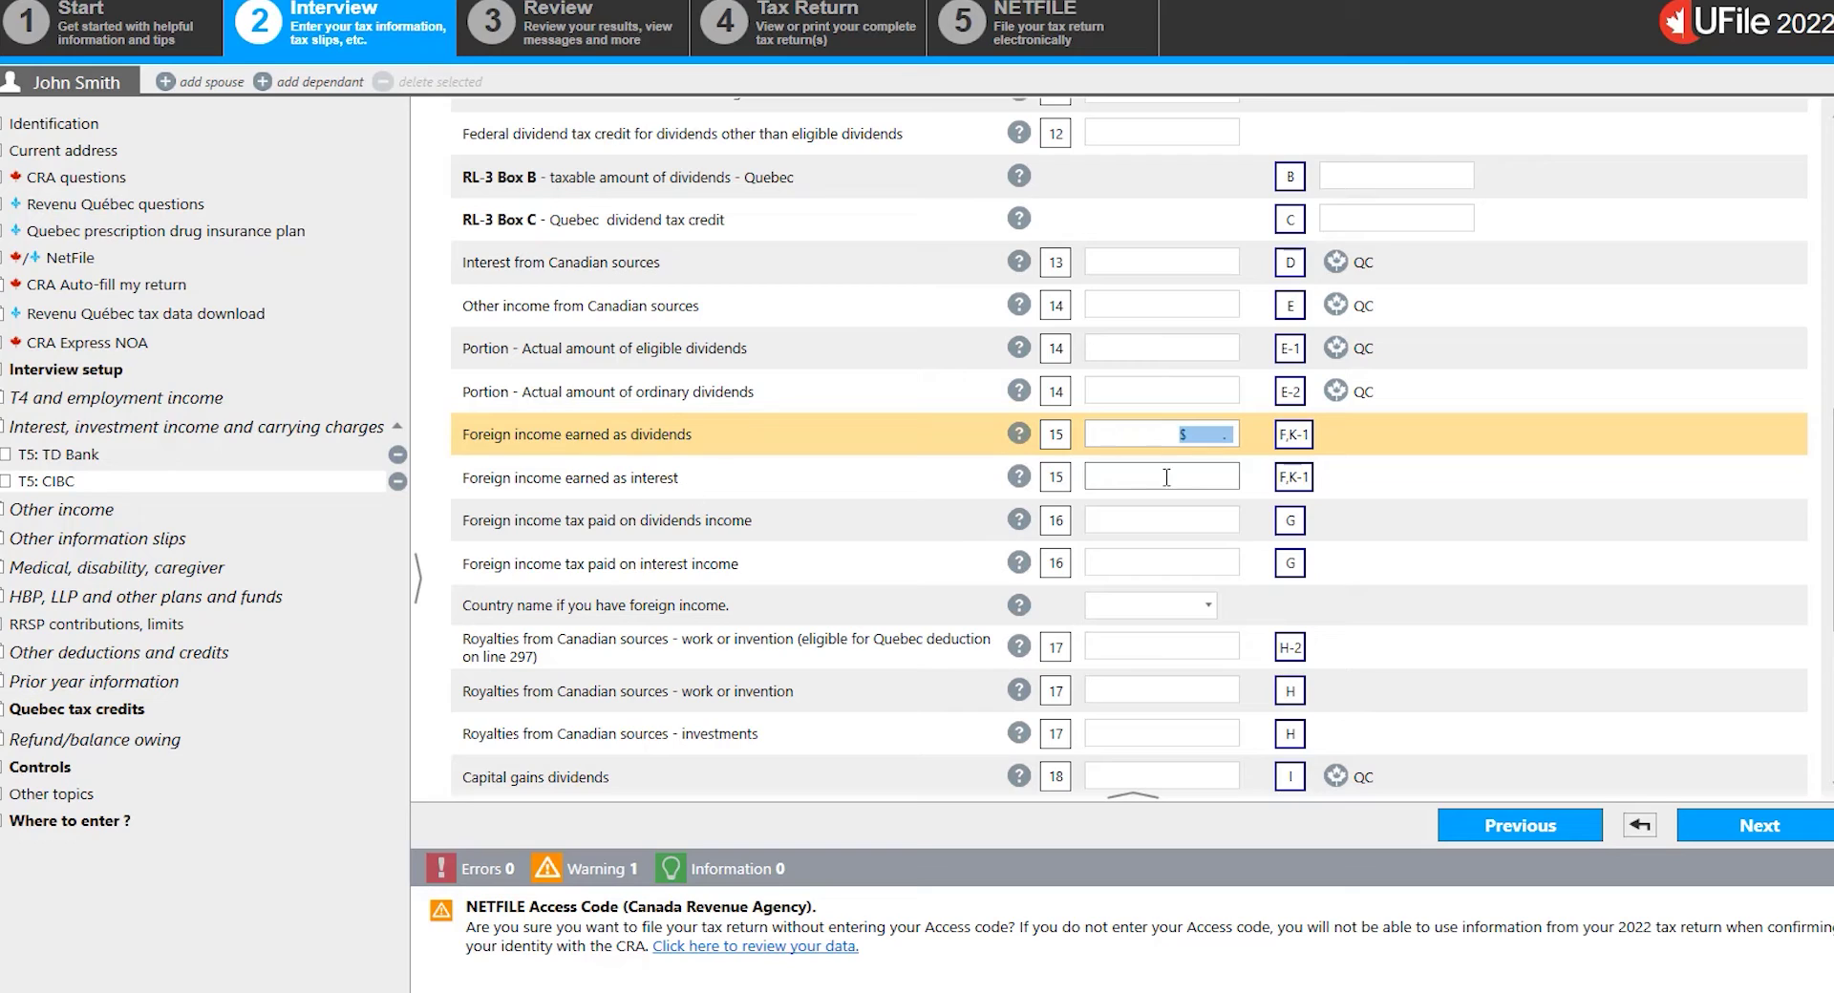
pyautogui.press('Tab')
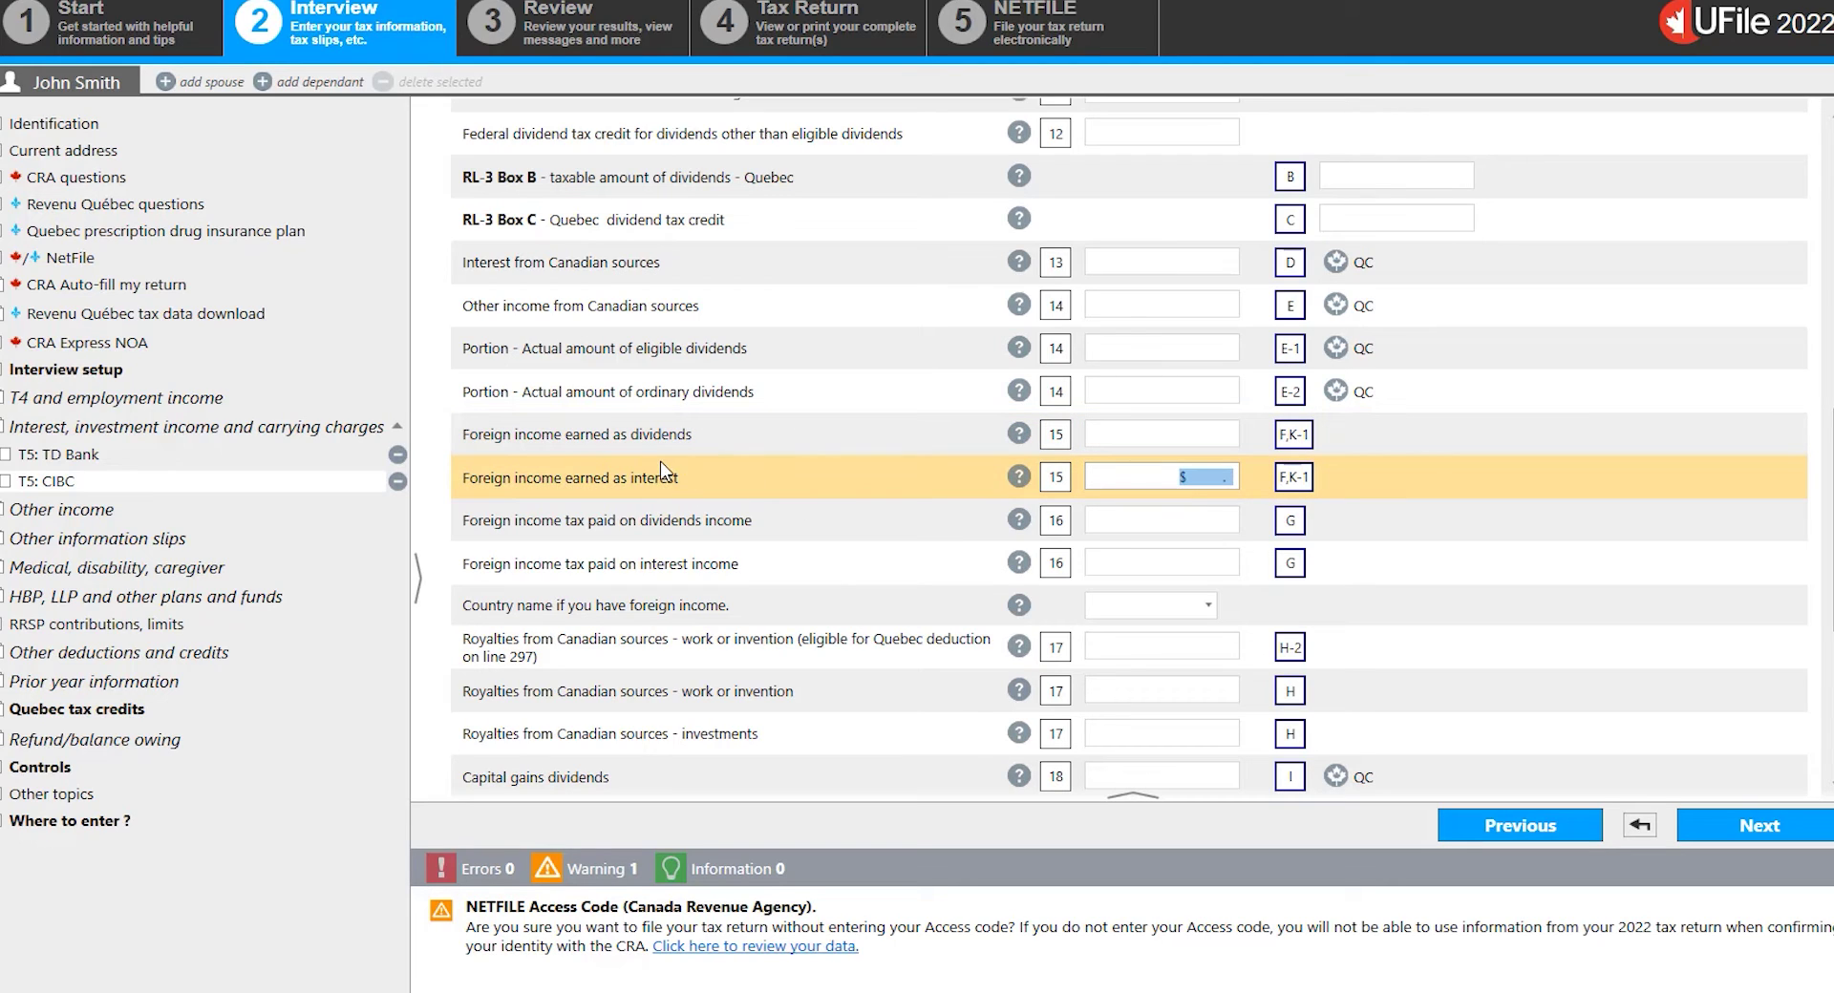
pyautogui.click(1158, 440)
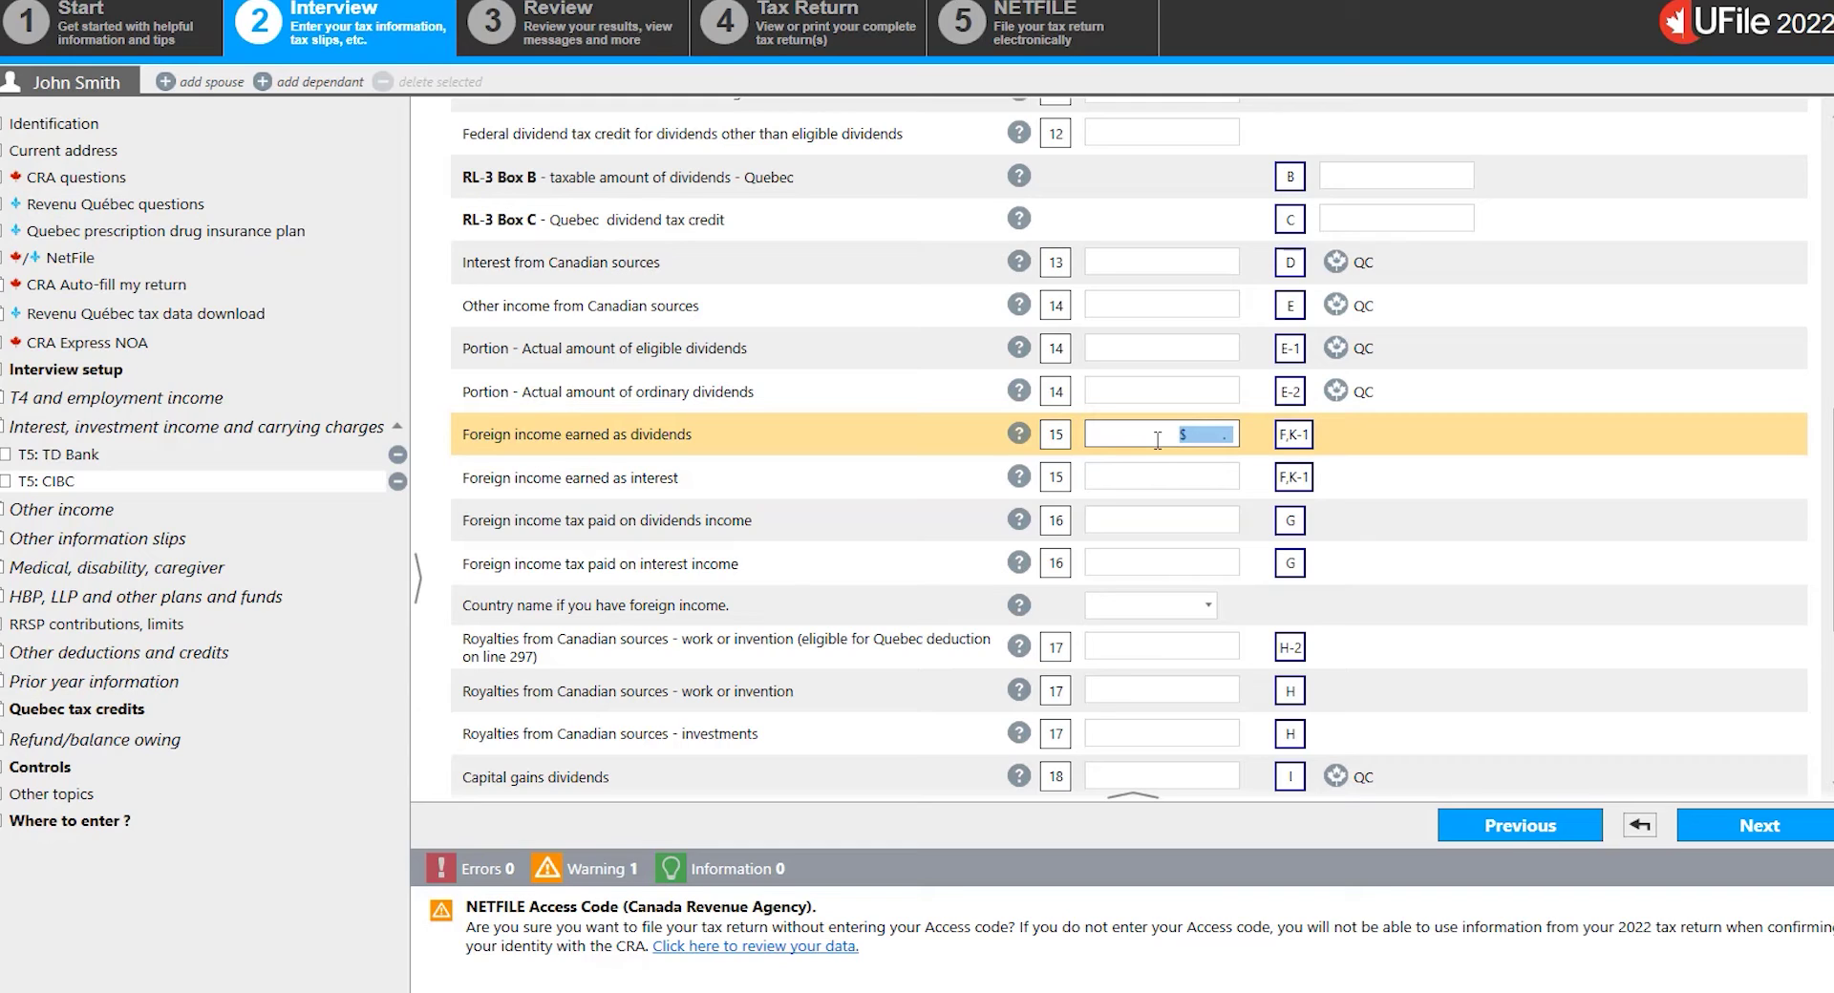
pyautogui.write('1000')
# - Enter $150 foreign tax paid on dividend income in box 16 and choose United States as the foreign income country
pyautogui.click(1214, 519)
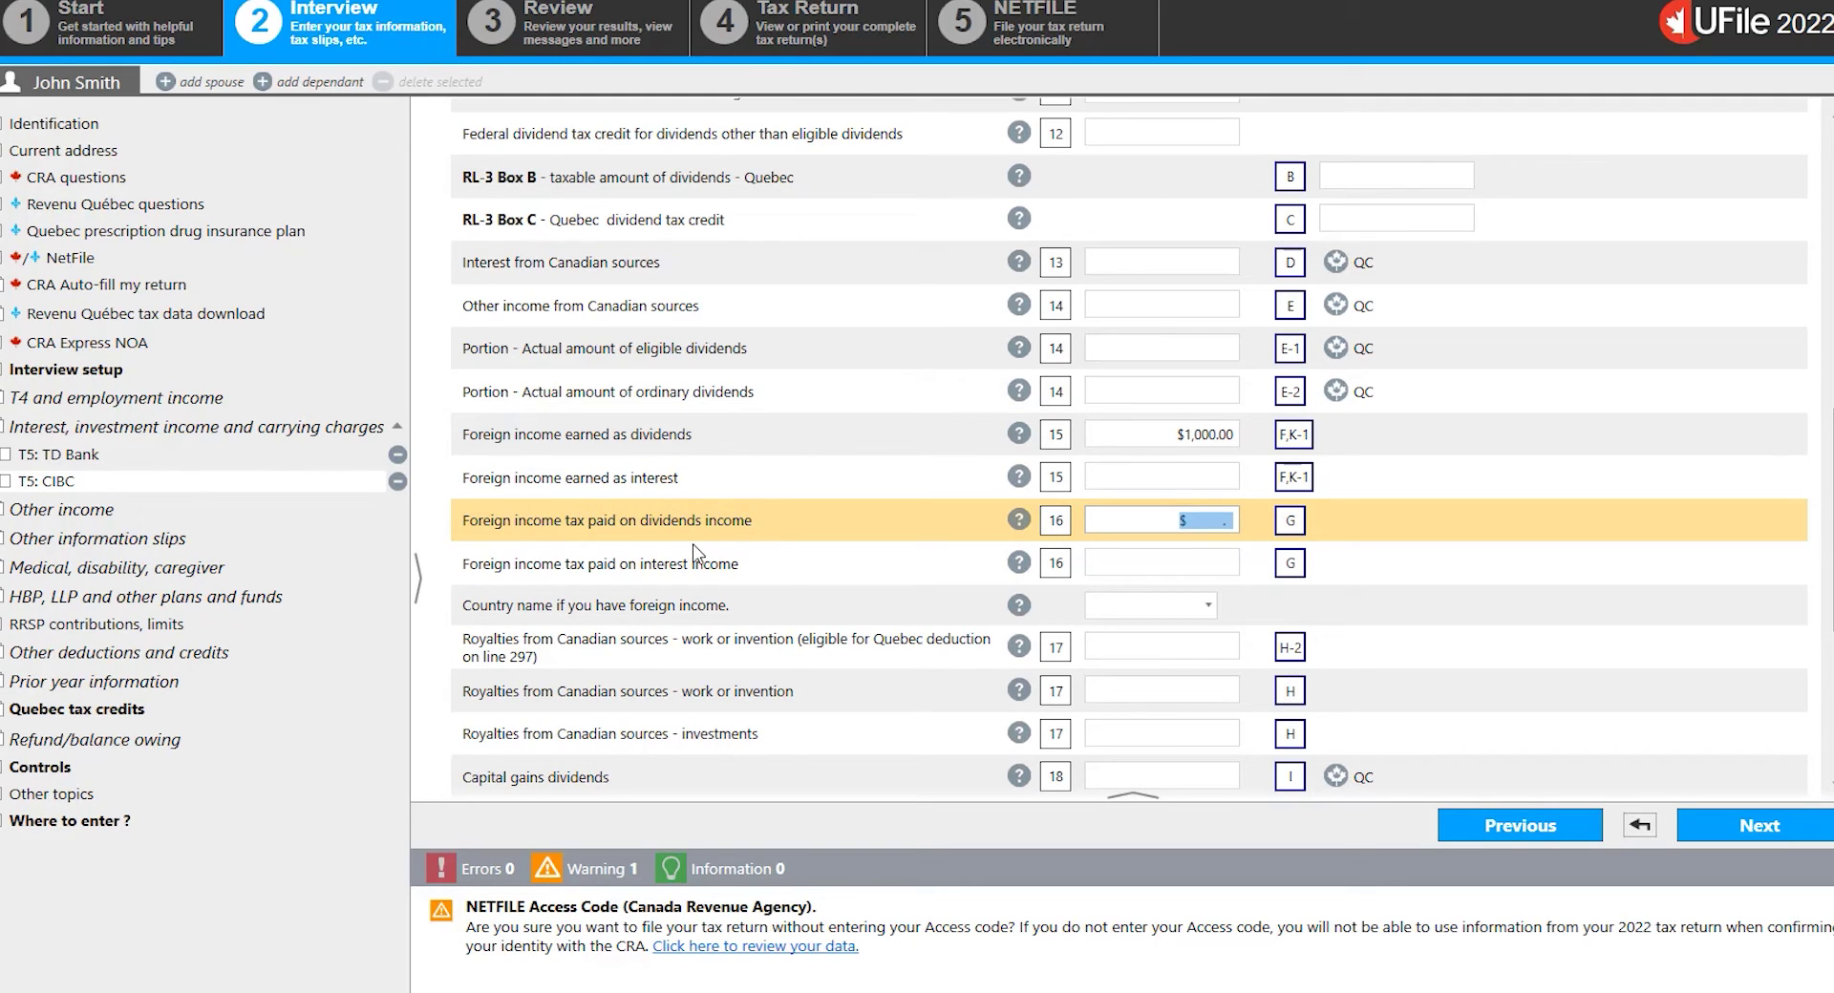
pyautogui.write('150')
pyautogui.click(1282, 605)
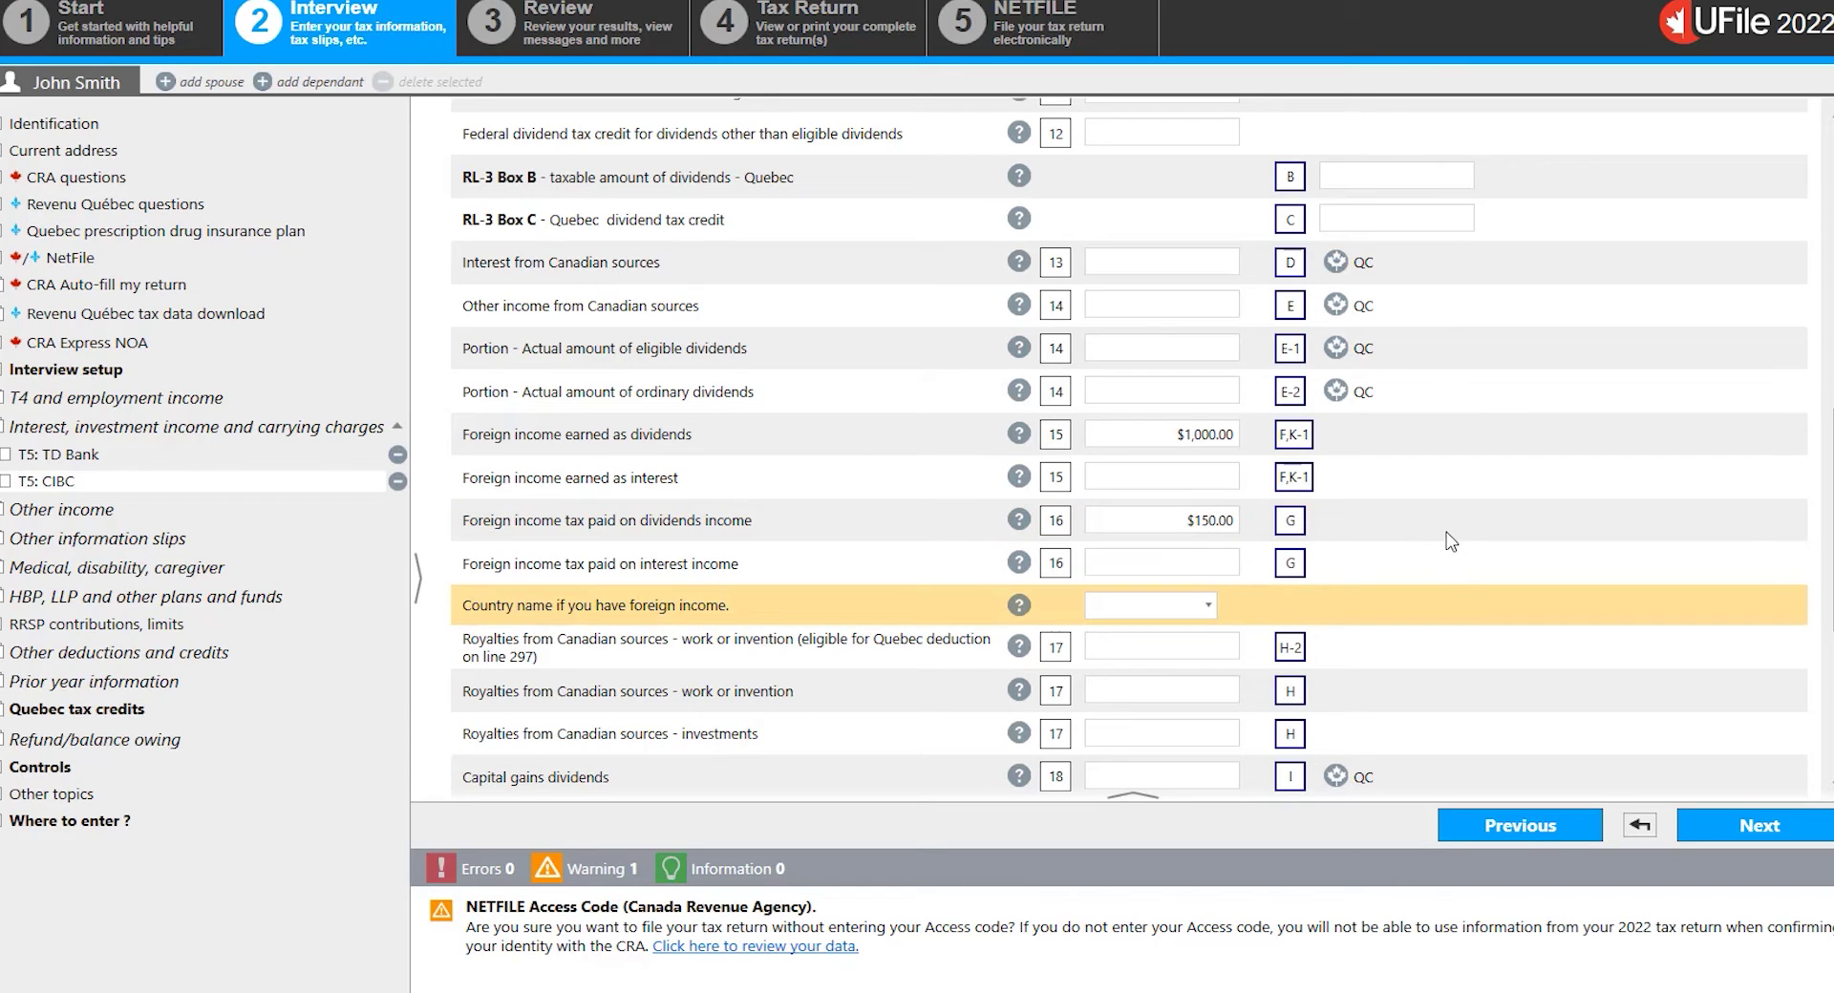
pyautogui.click(1208, 605)
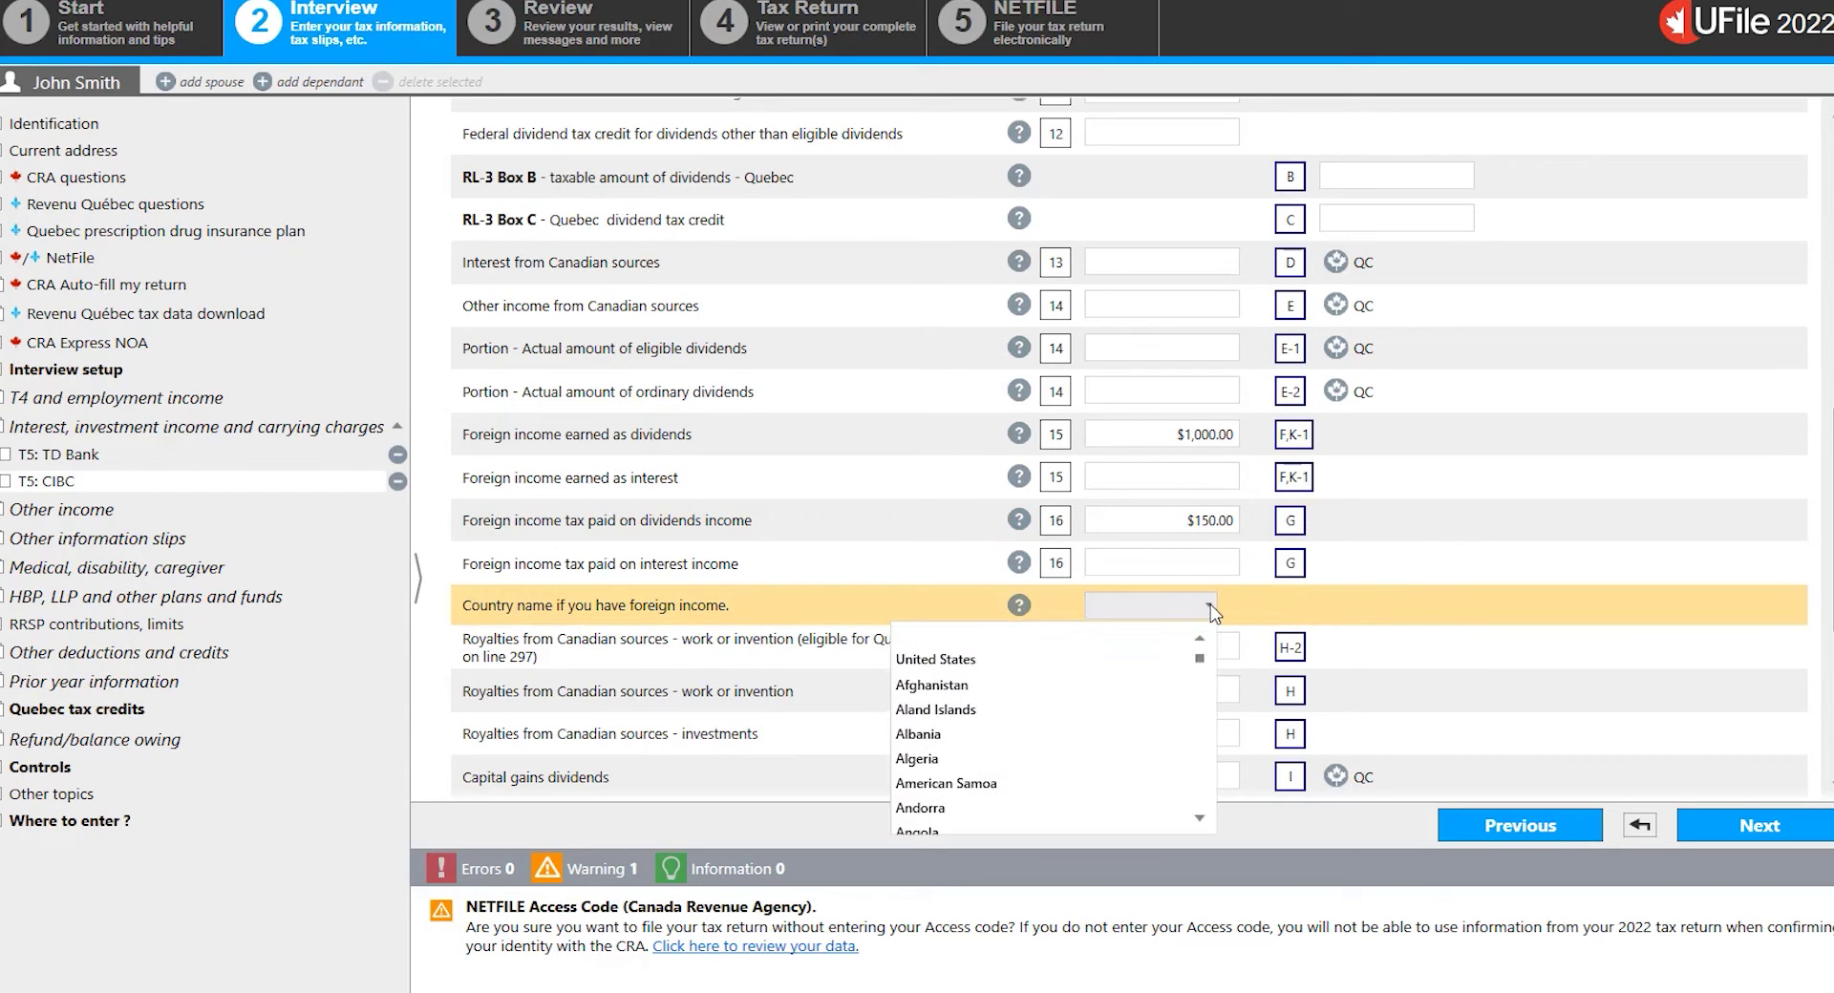
pyautogui.click(1154, 666)
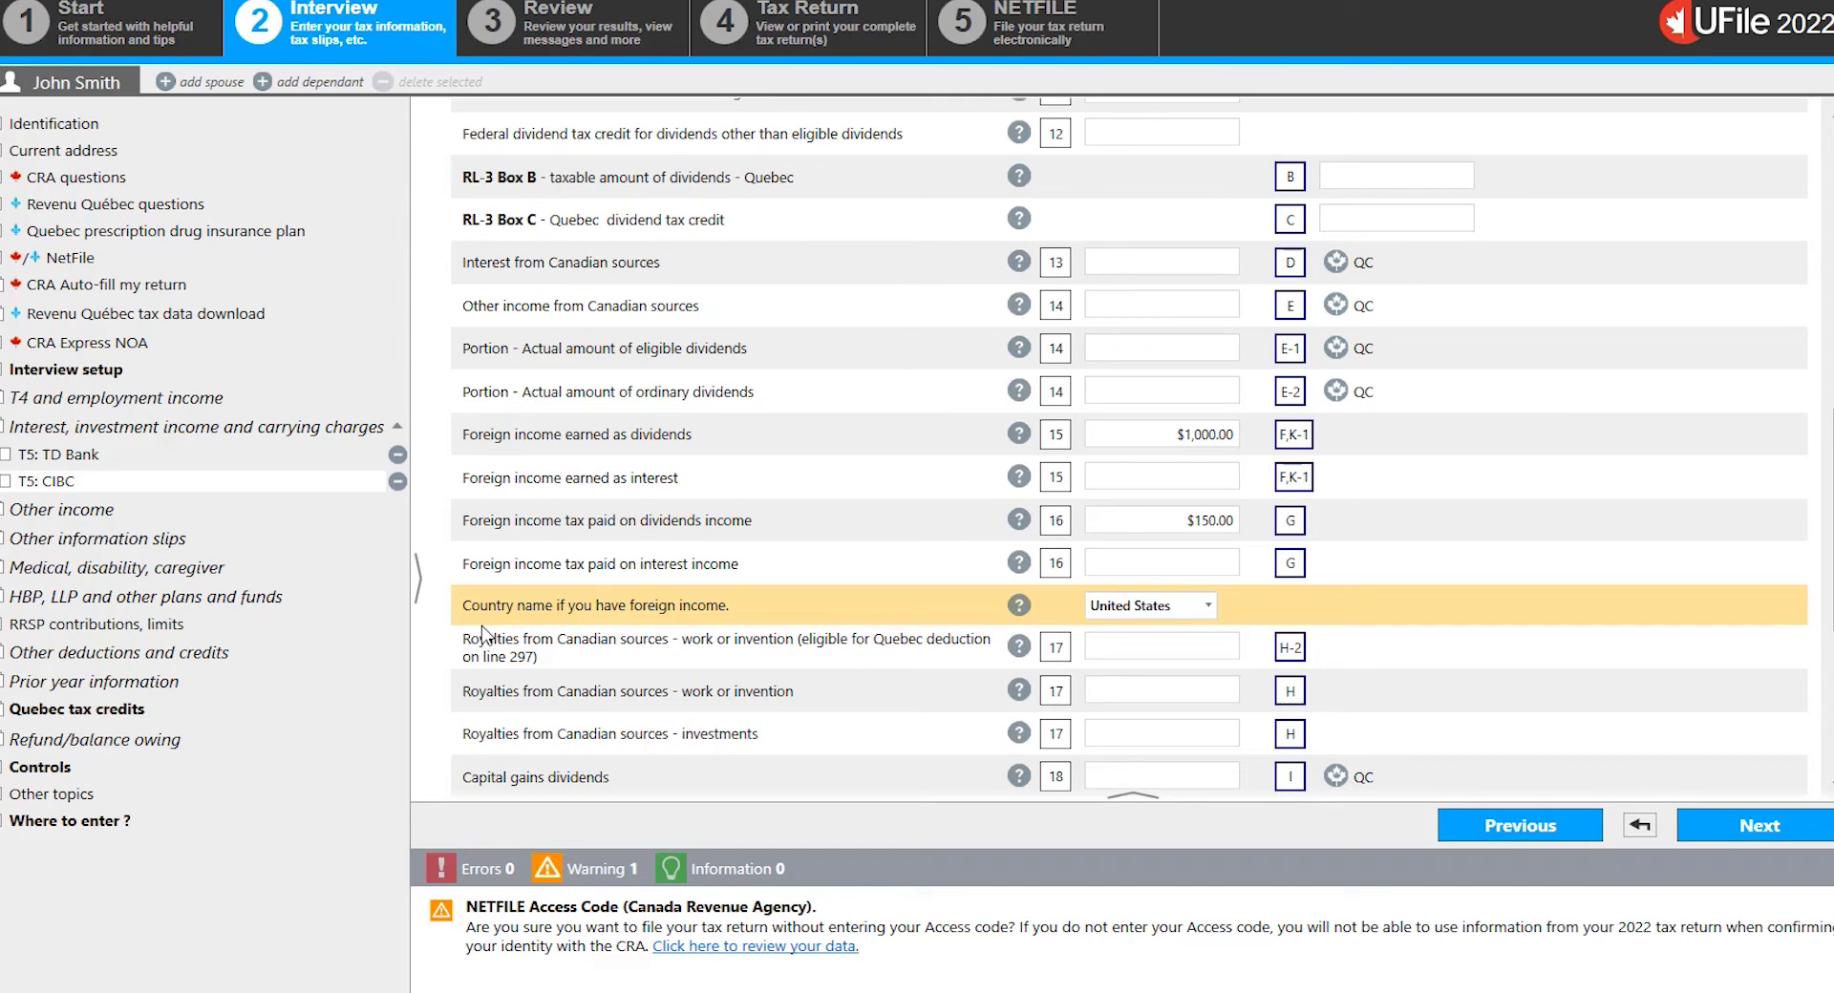
# - Add a T3 trust income slip to the investment income section and enter Trust as its issuer
pyautogui.click(194, 431)
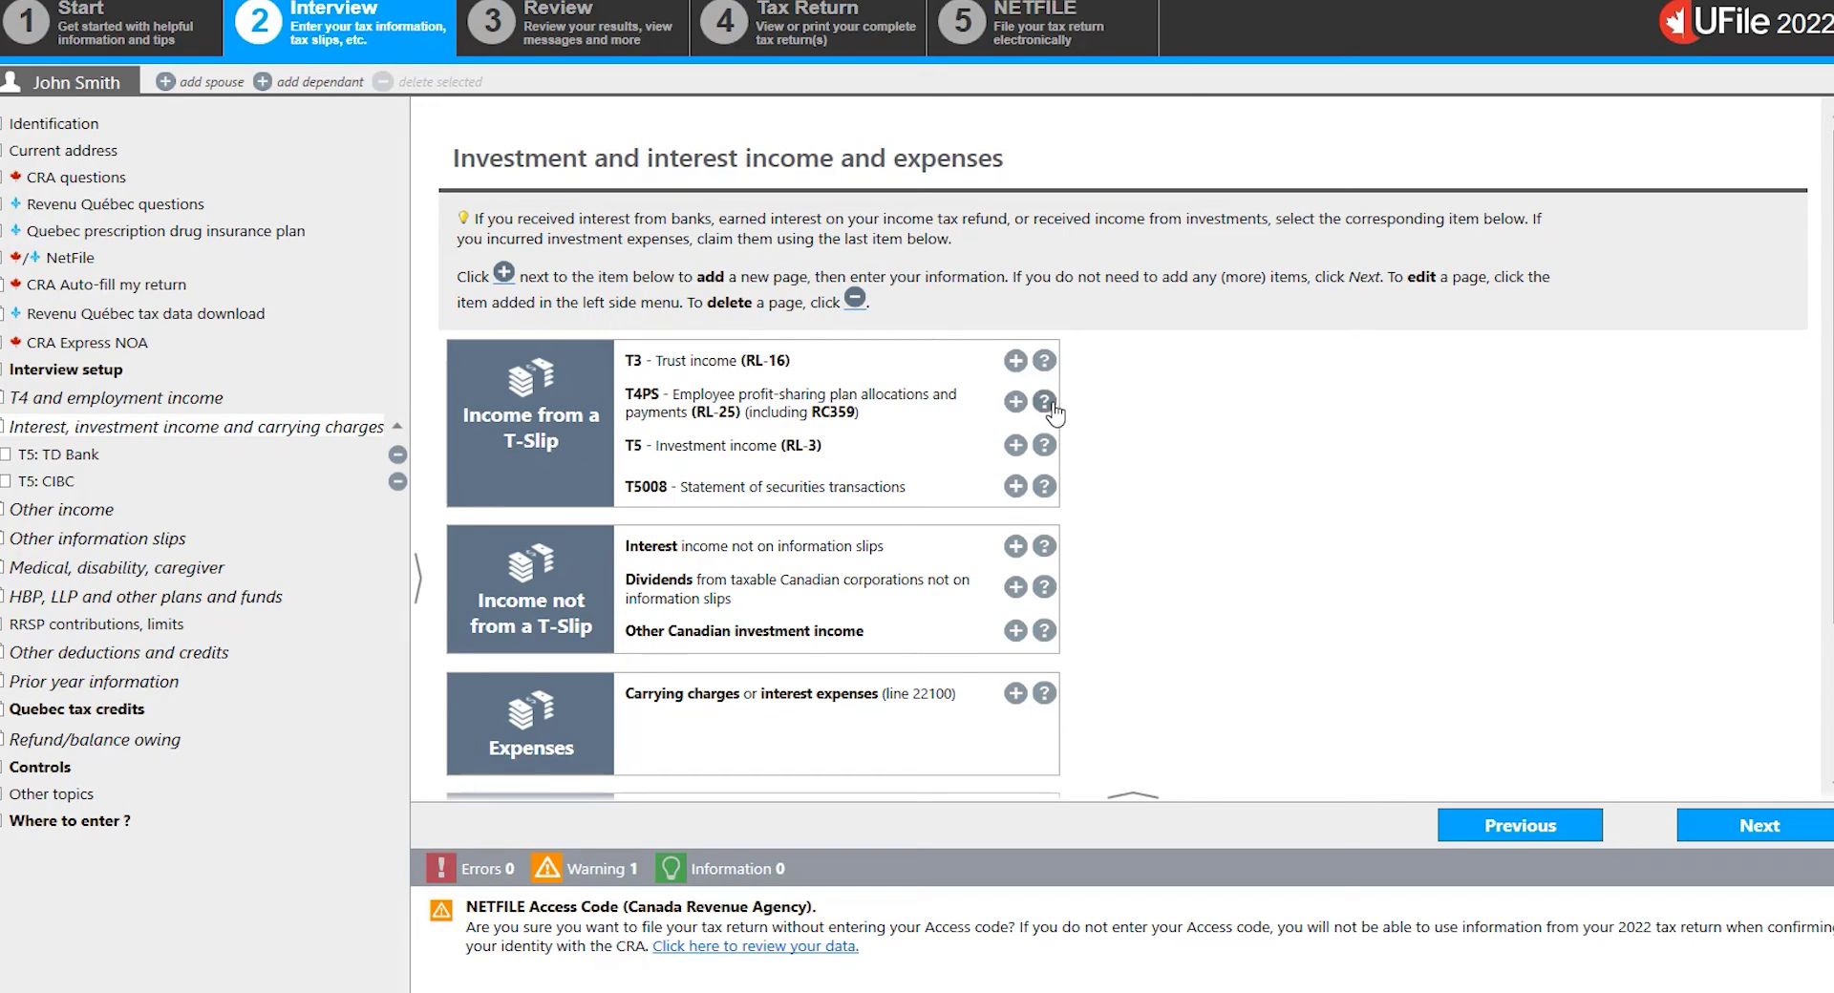
pyautogui.click(1016, 362)
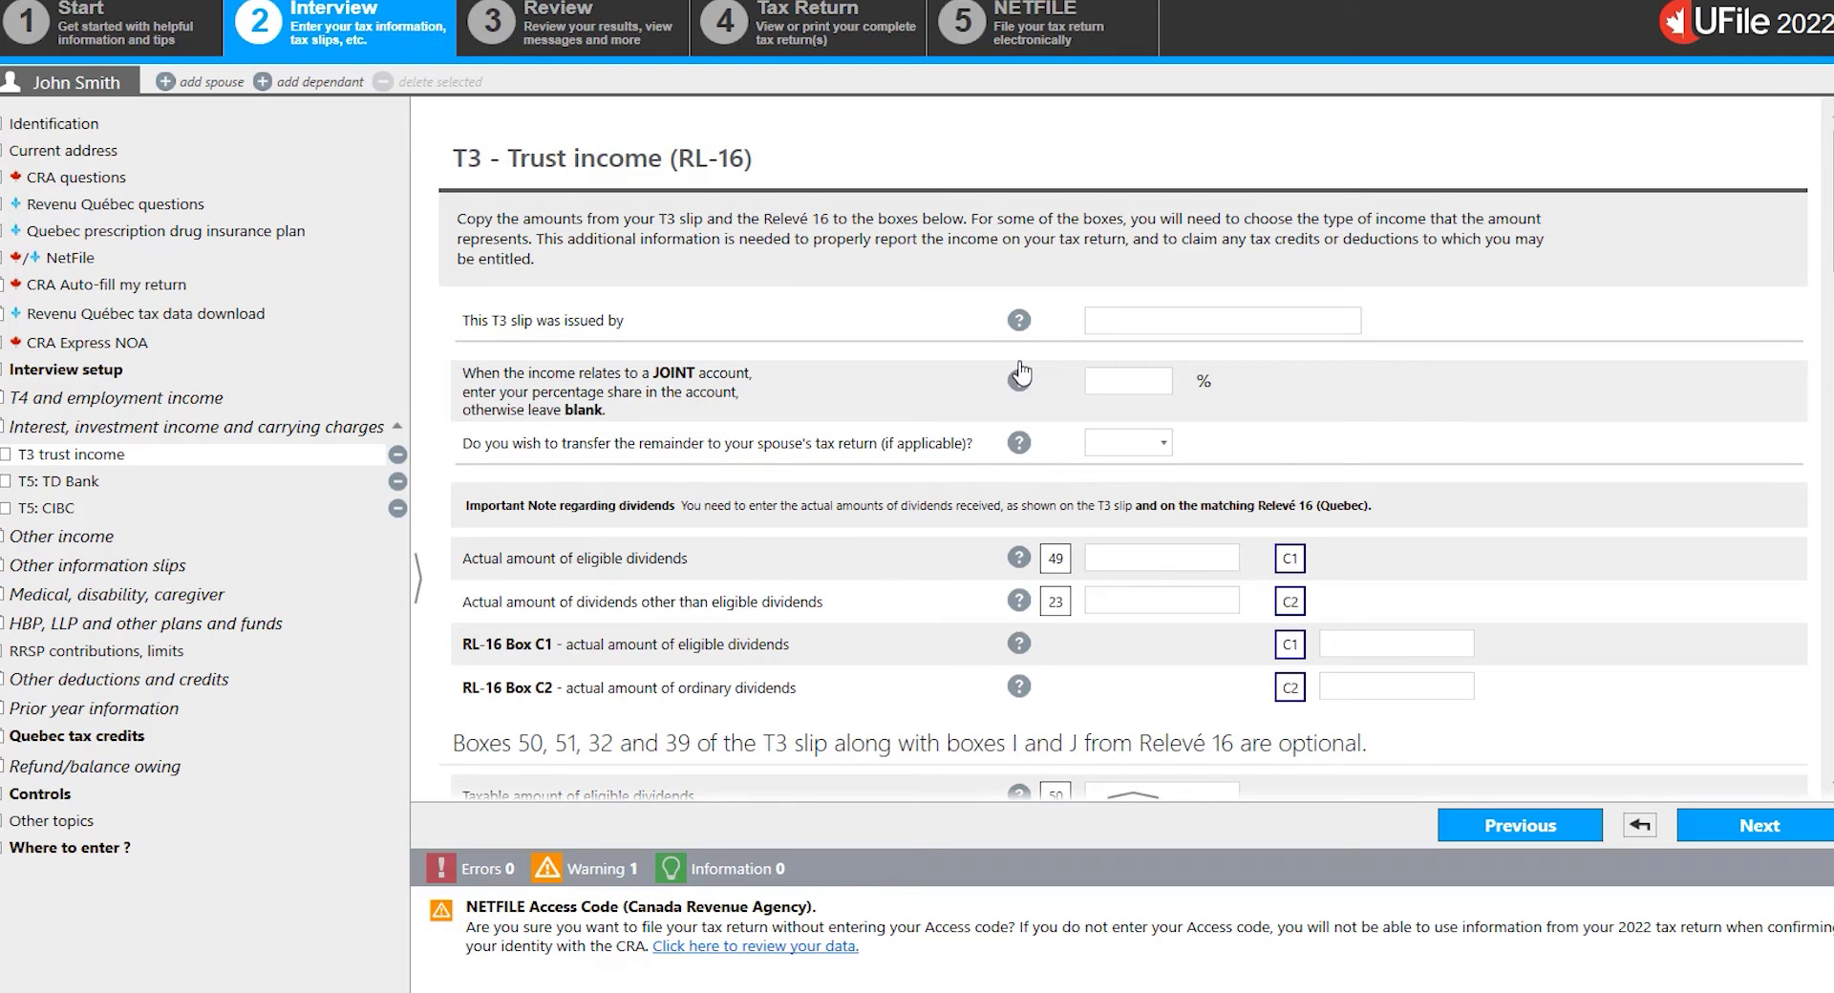
pyautogui.click(1232, 325)
pyautogui.click(1232, 324)
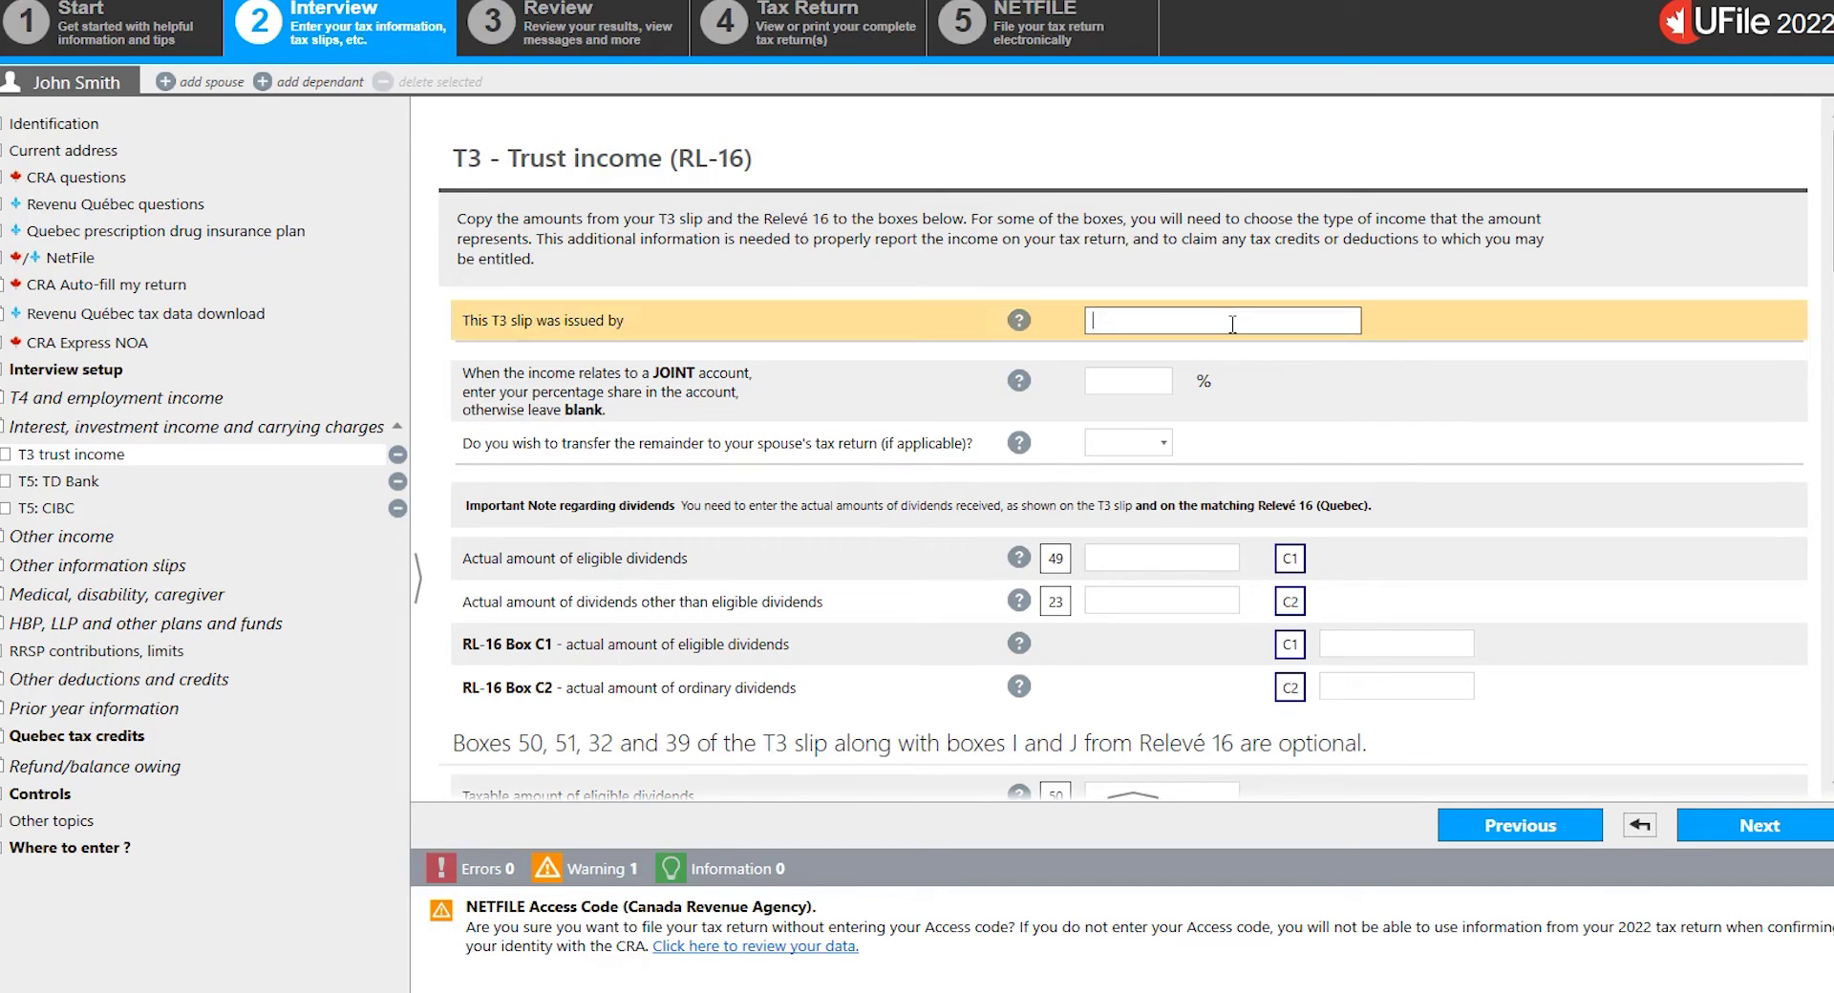
pyautogui.write('Trust')
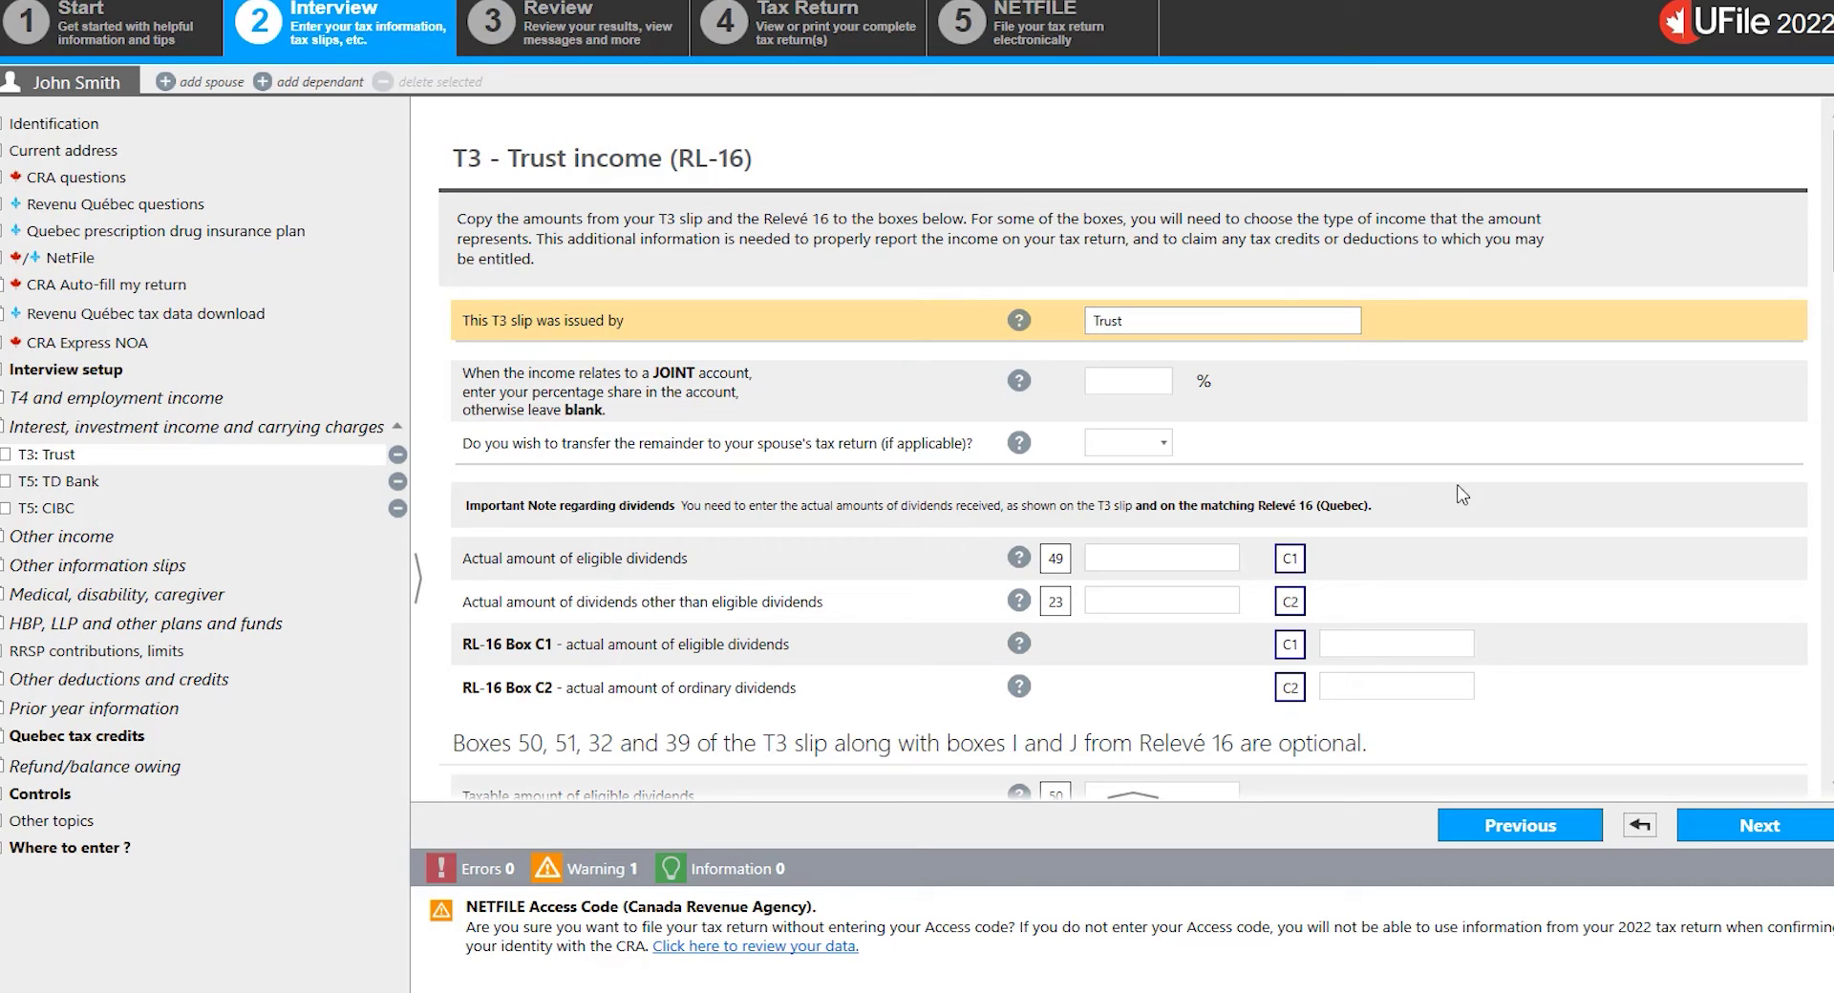
# - Enter $4,000 as the actual amount of eligible dividends in both box 49 and RL-16 box C1 of the T3 slip
pyautogui.click(1197, 566)
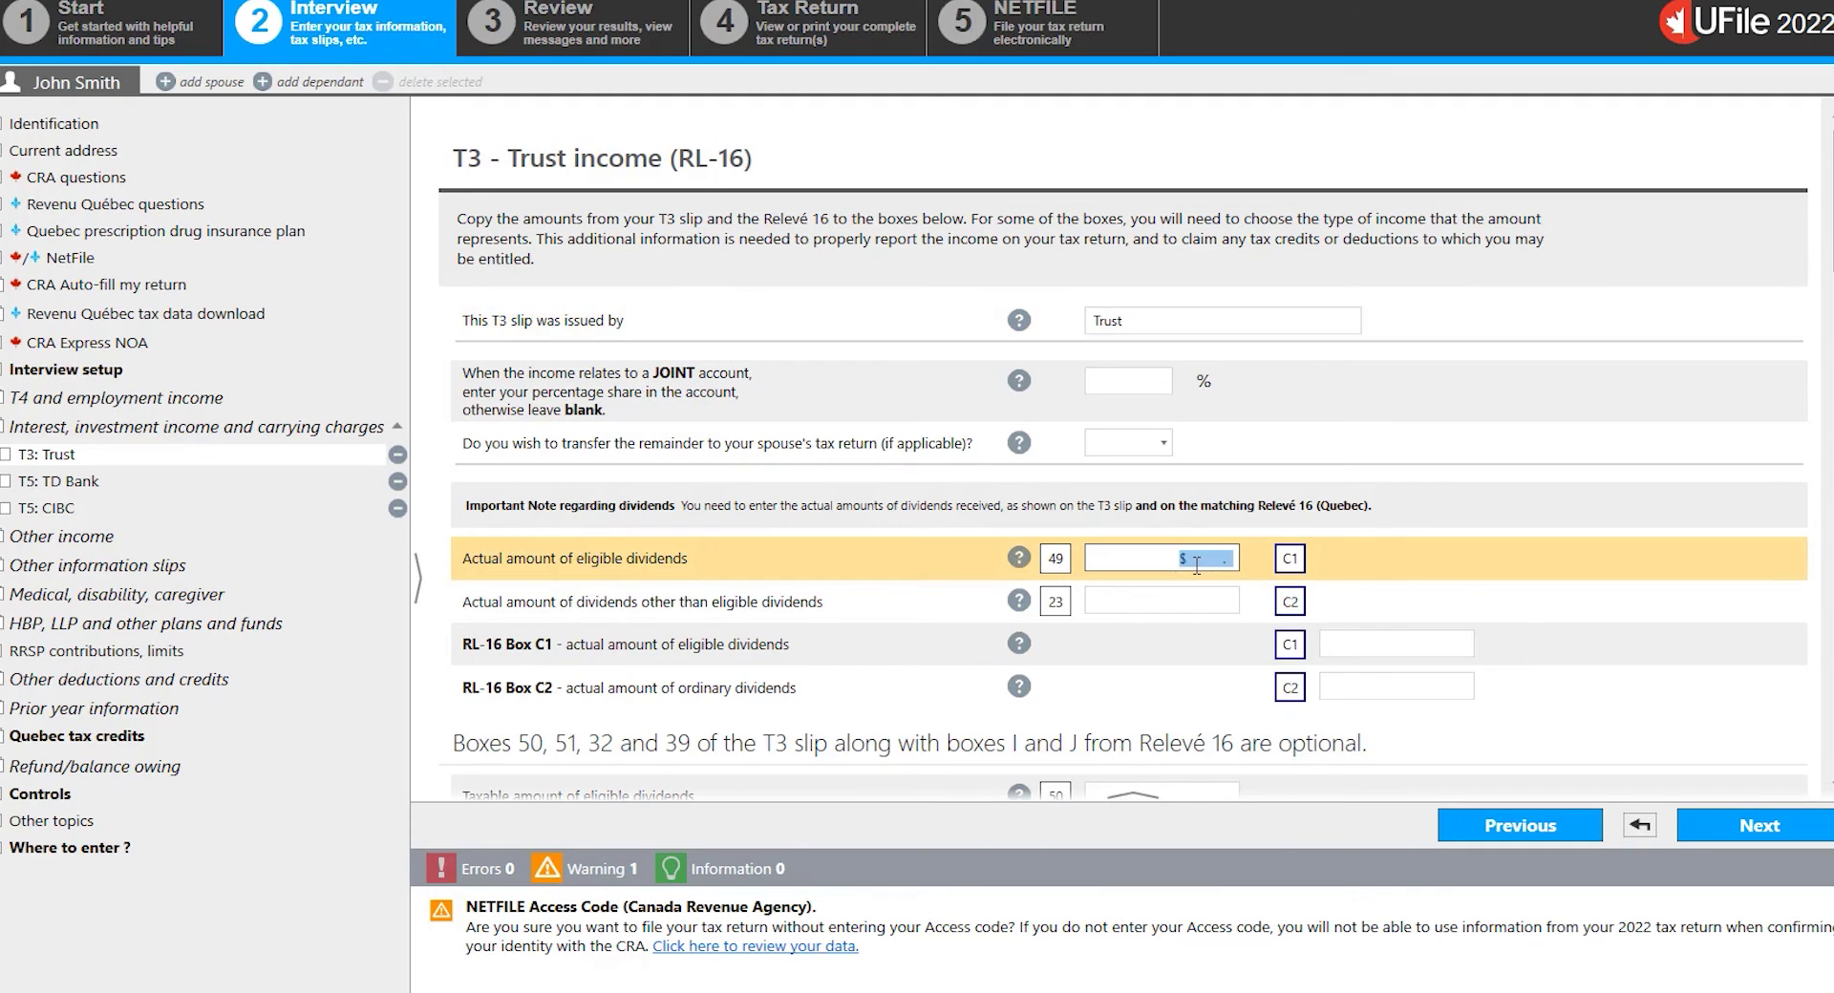
pyautogui.press('Tab')
pyautogui.click(1186, 562)
pyautogui.write('4000')
pyautogui.click(1397, 642)
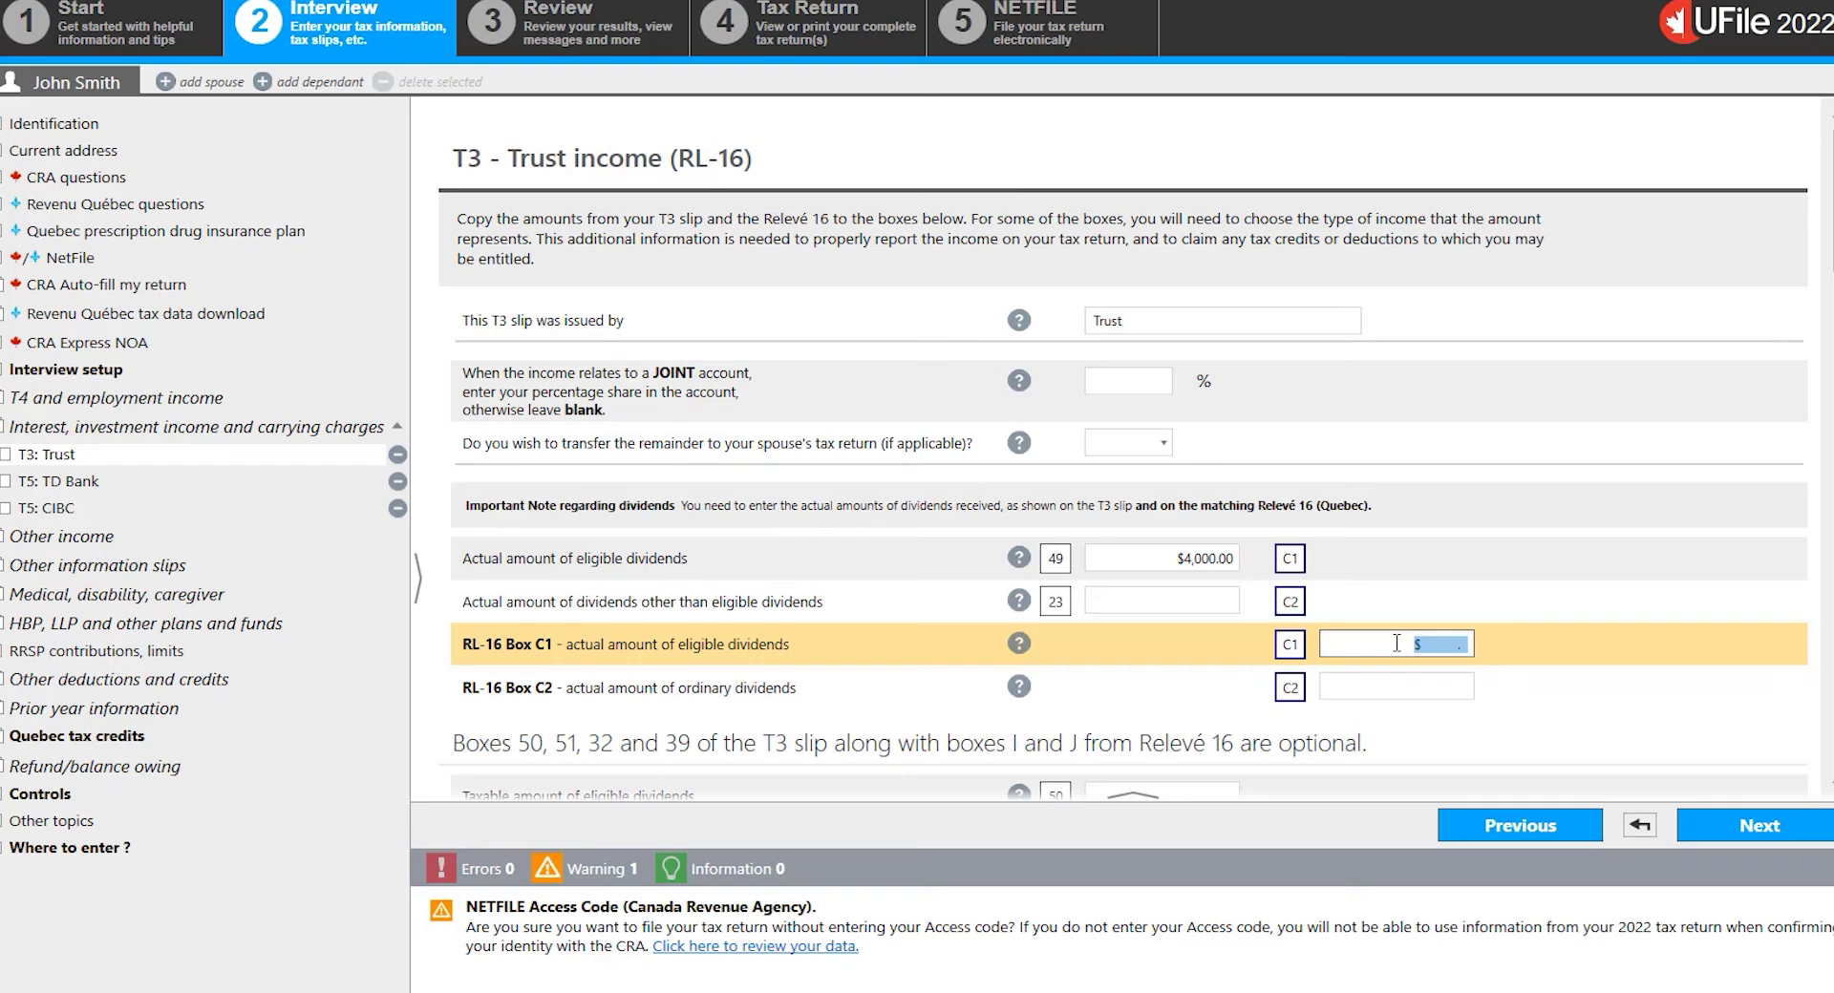
pyautogui.write('4000')
pyautogui.click(1407, 567)
# - Enter $1,000 as other income in box 26 of the T3 slip
pyautogui.scroll(-5, 1411, 575)
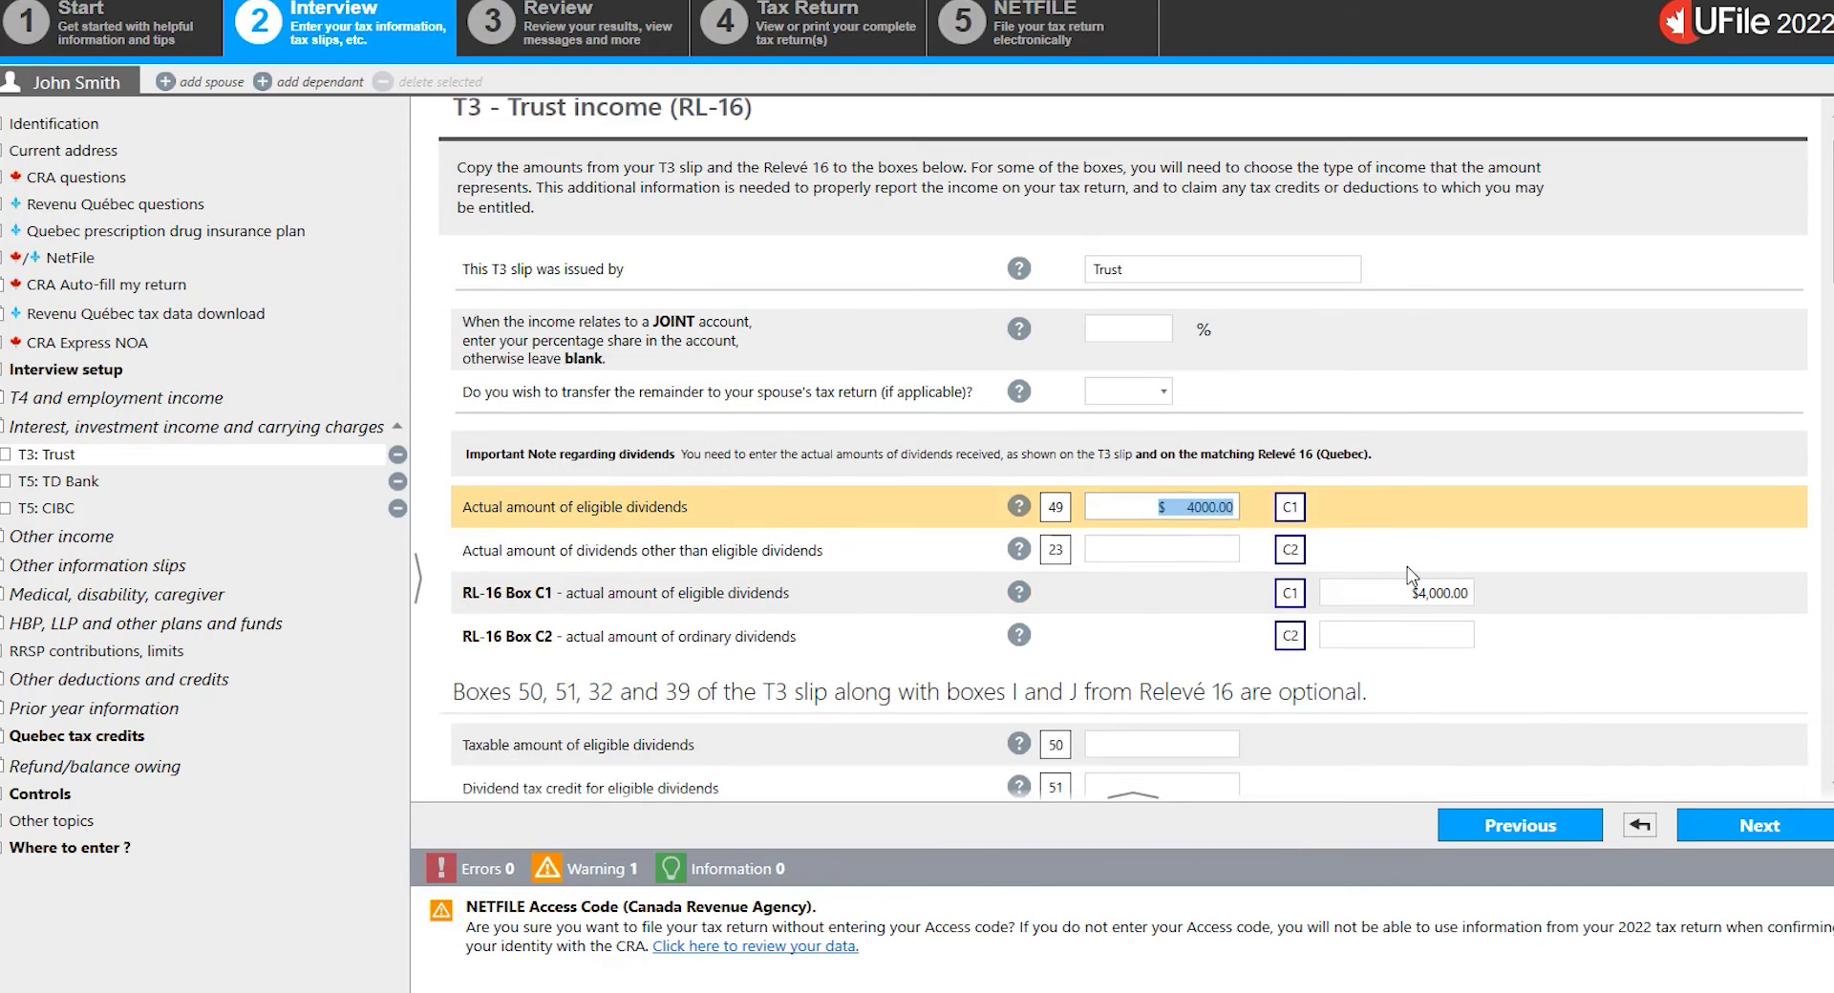
pyautogui.scroll(-1, 1408, 569)
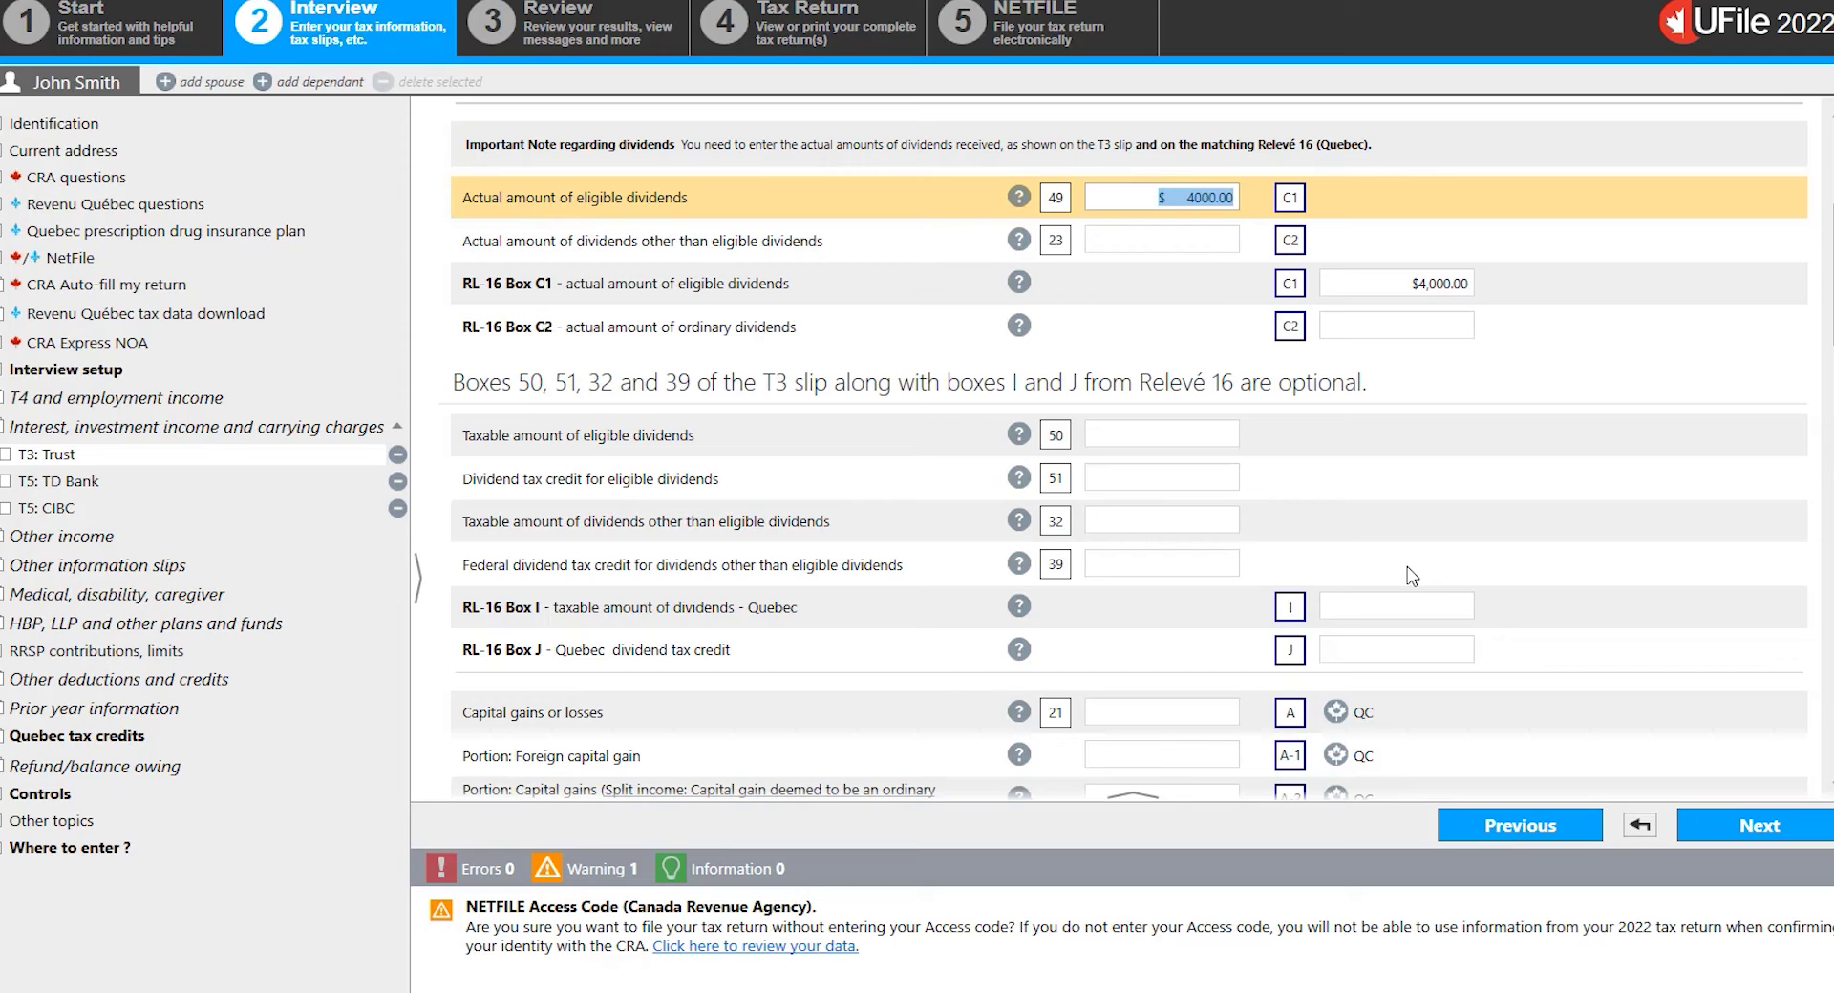
pyautogui.click(1619, 497)
pyautogui.scroll(-3, 1608, 500)
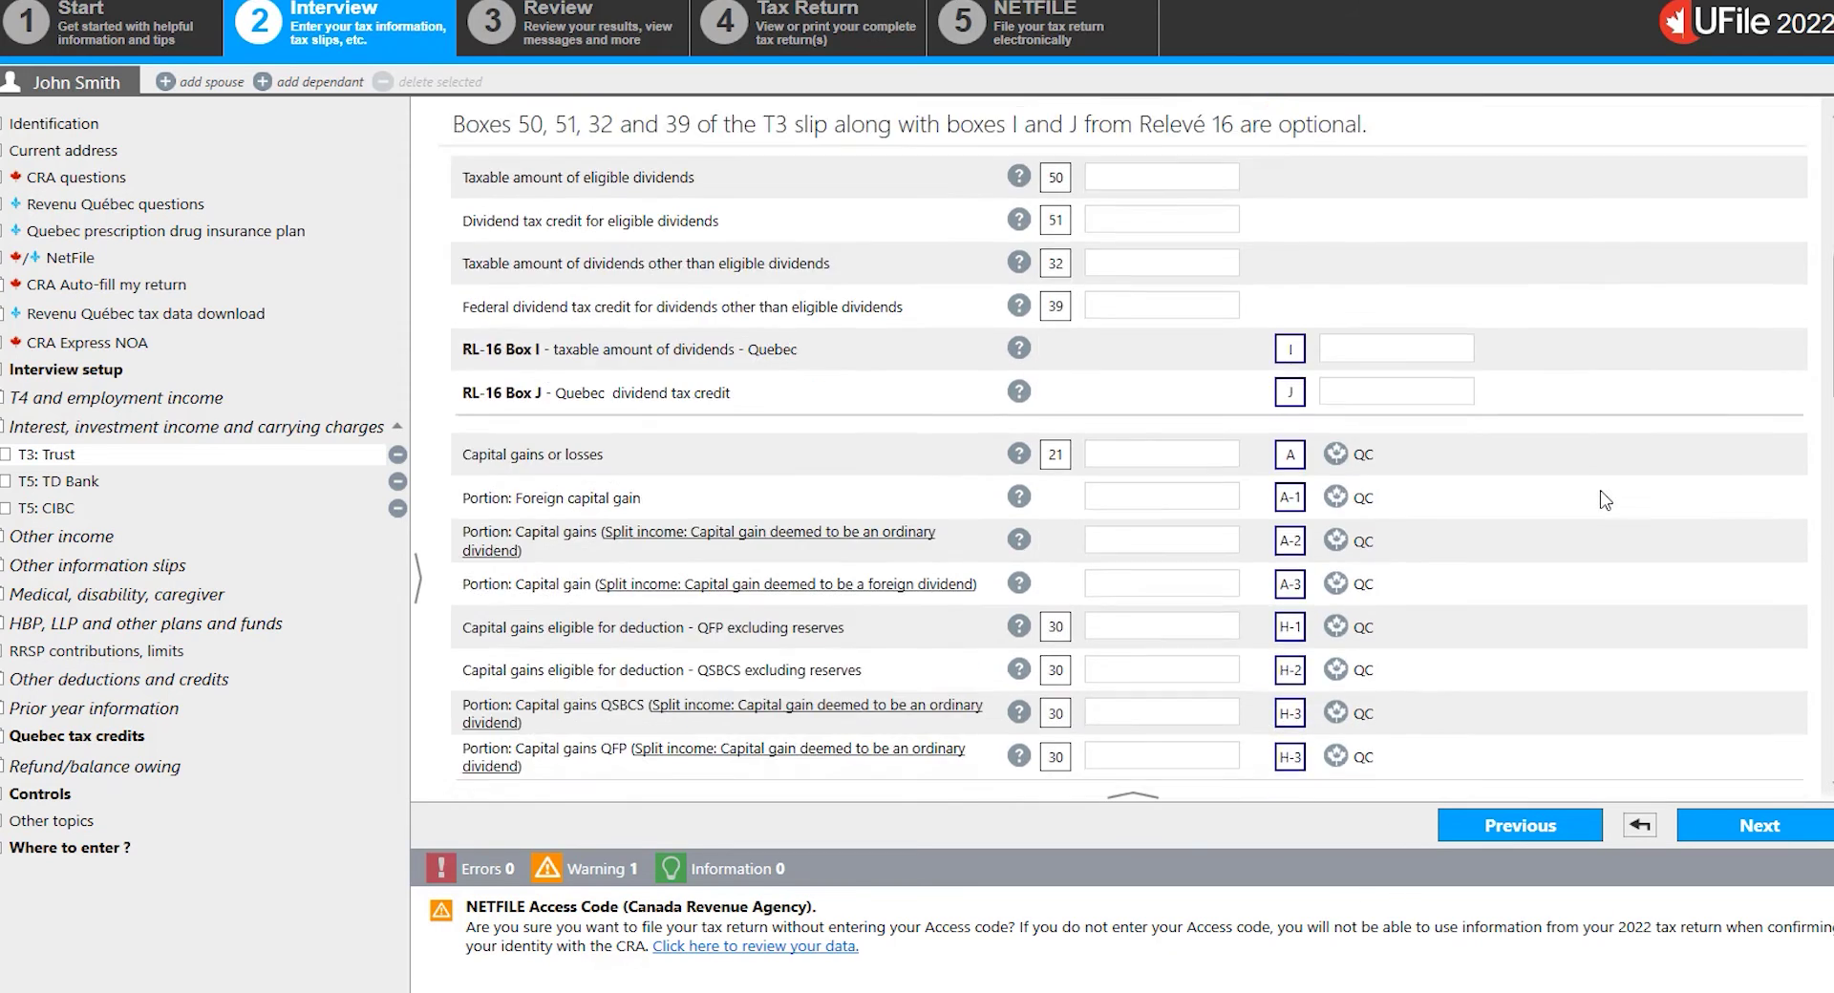
pyautogui.scroll(-5, 1605, 500)
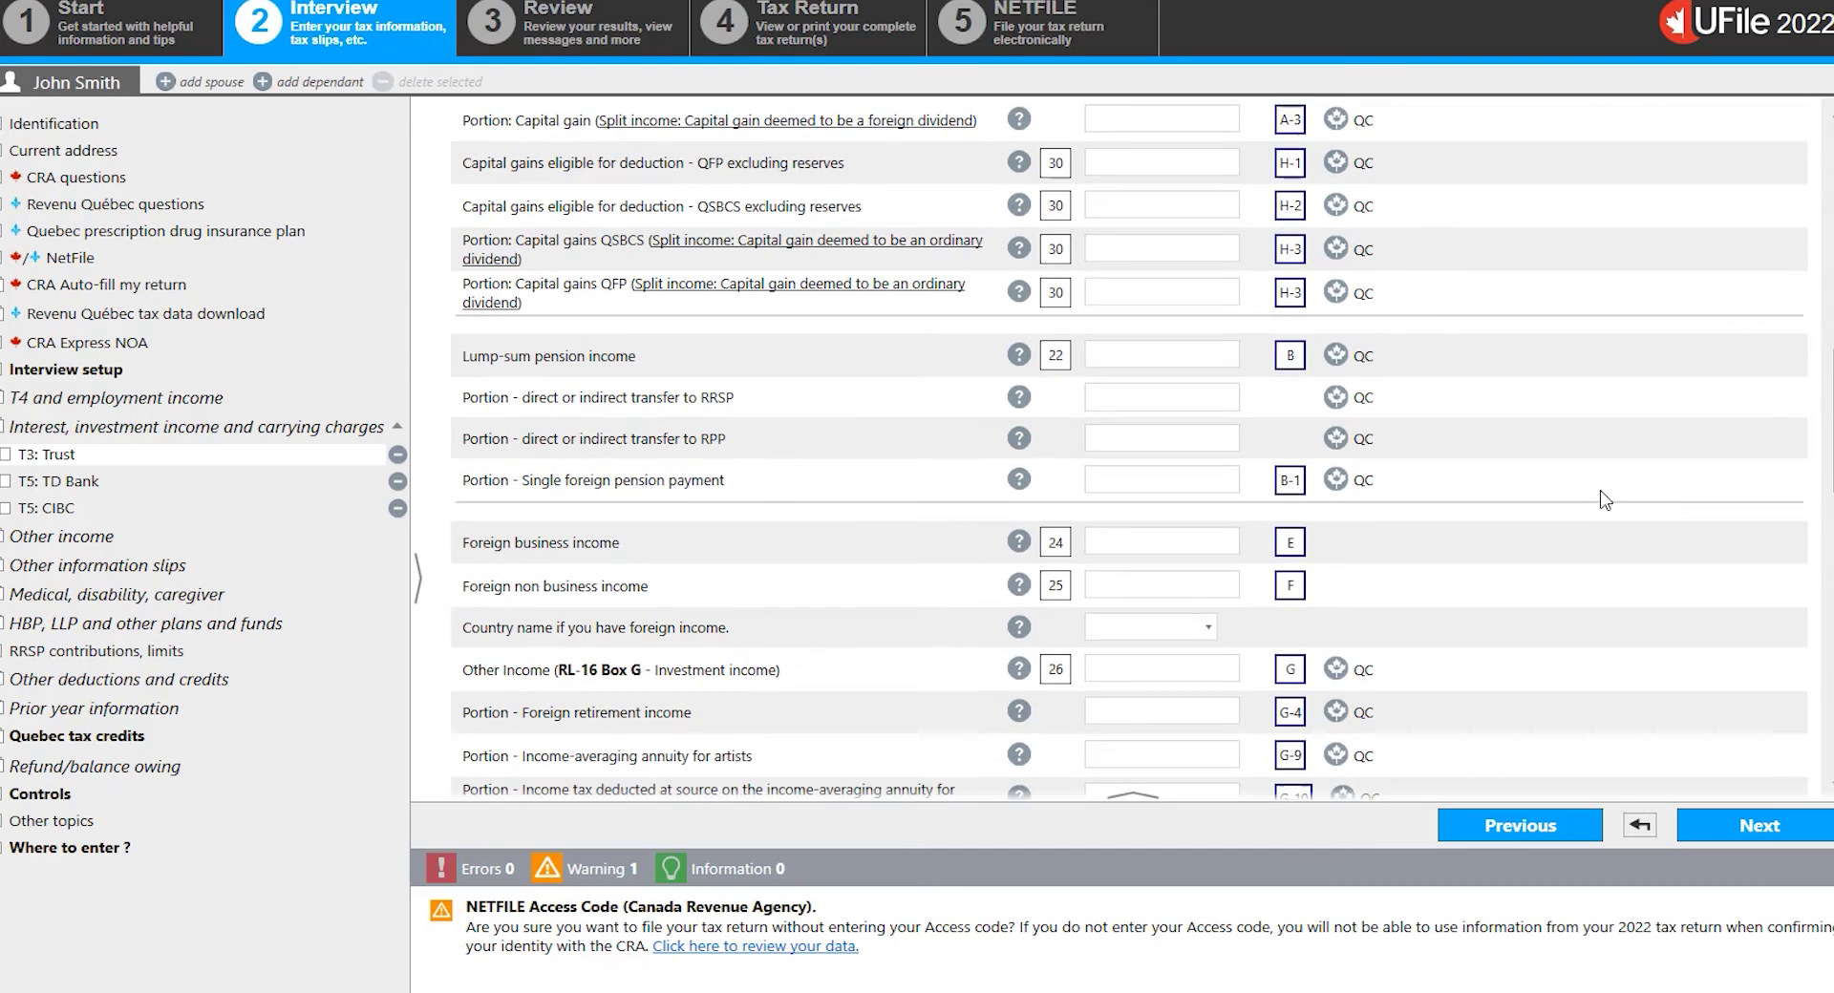
pyautogui.click(1131, 671)
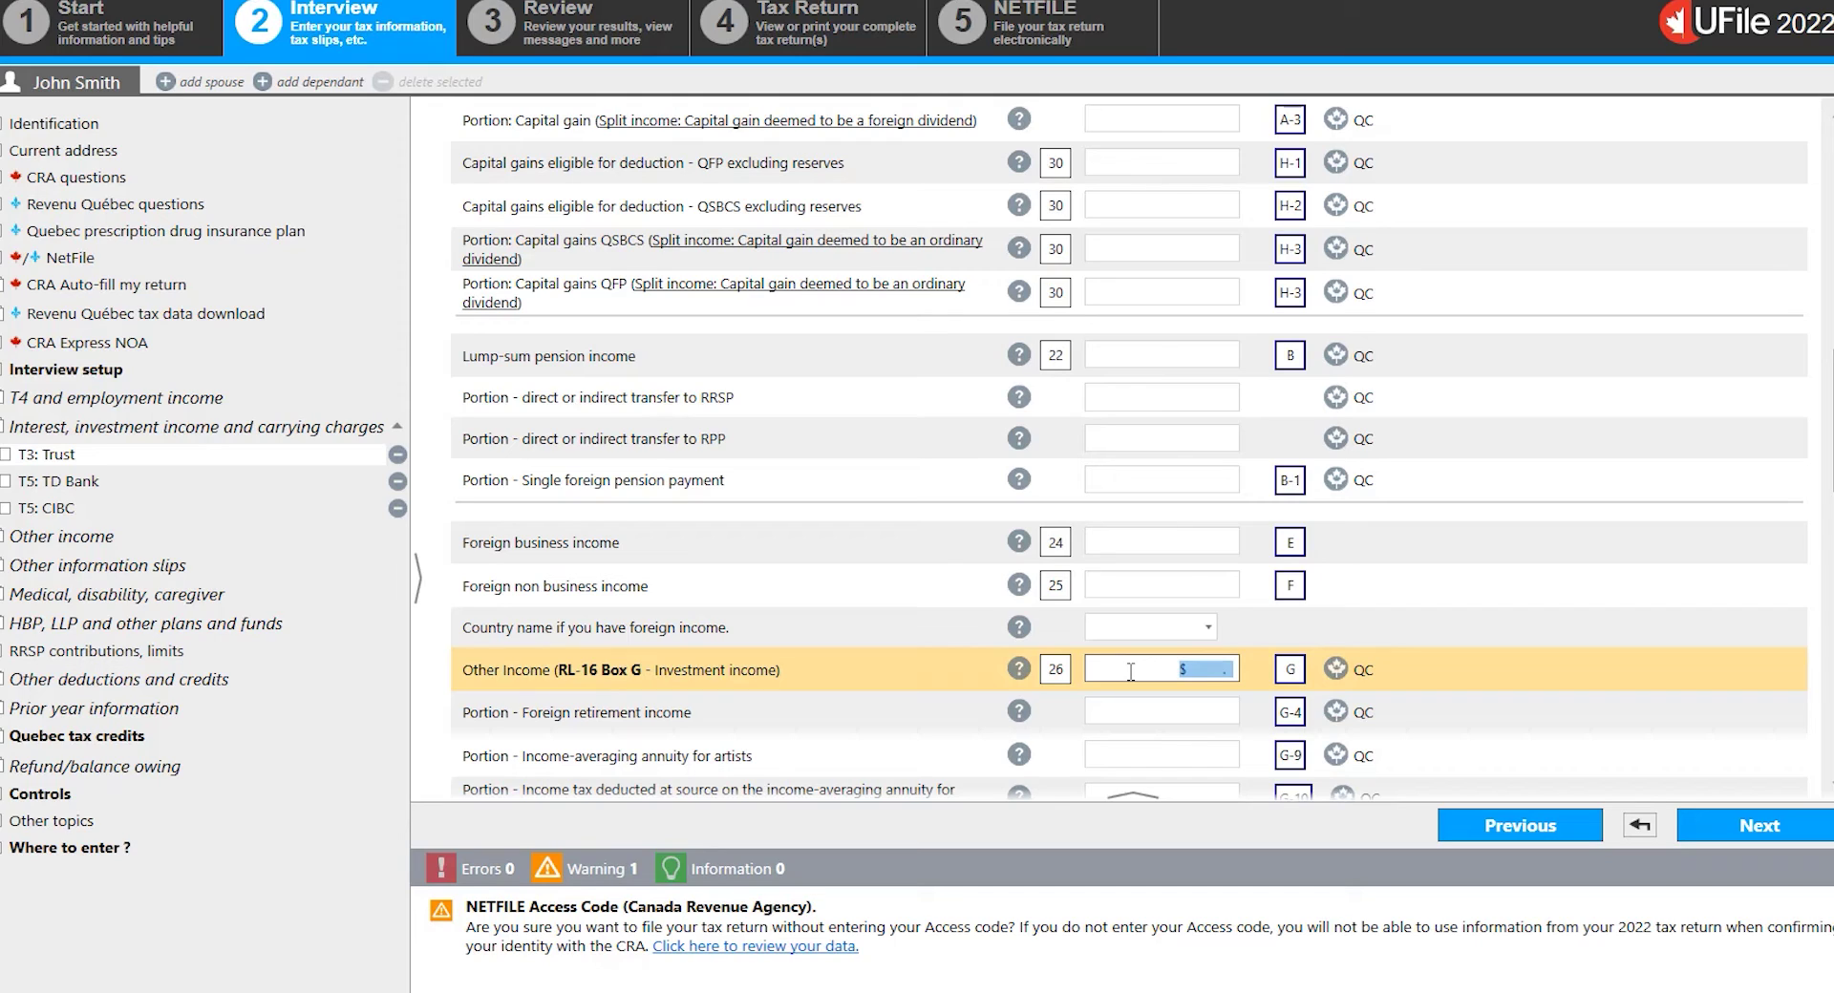
pyautogui.write('1000')
# - Include the Foreign income or foreign property (T1135) topic in the interview setup and apply the selection
pyautogui.click(279, 379)
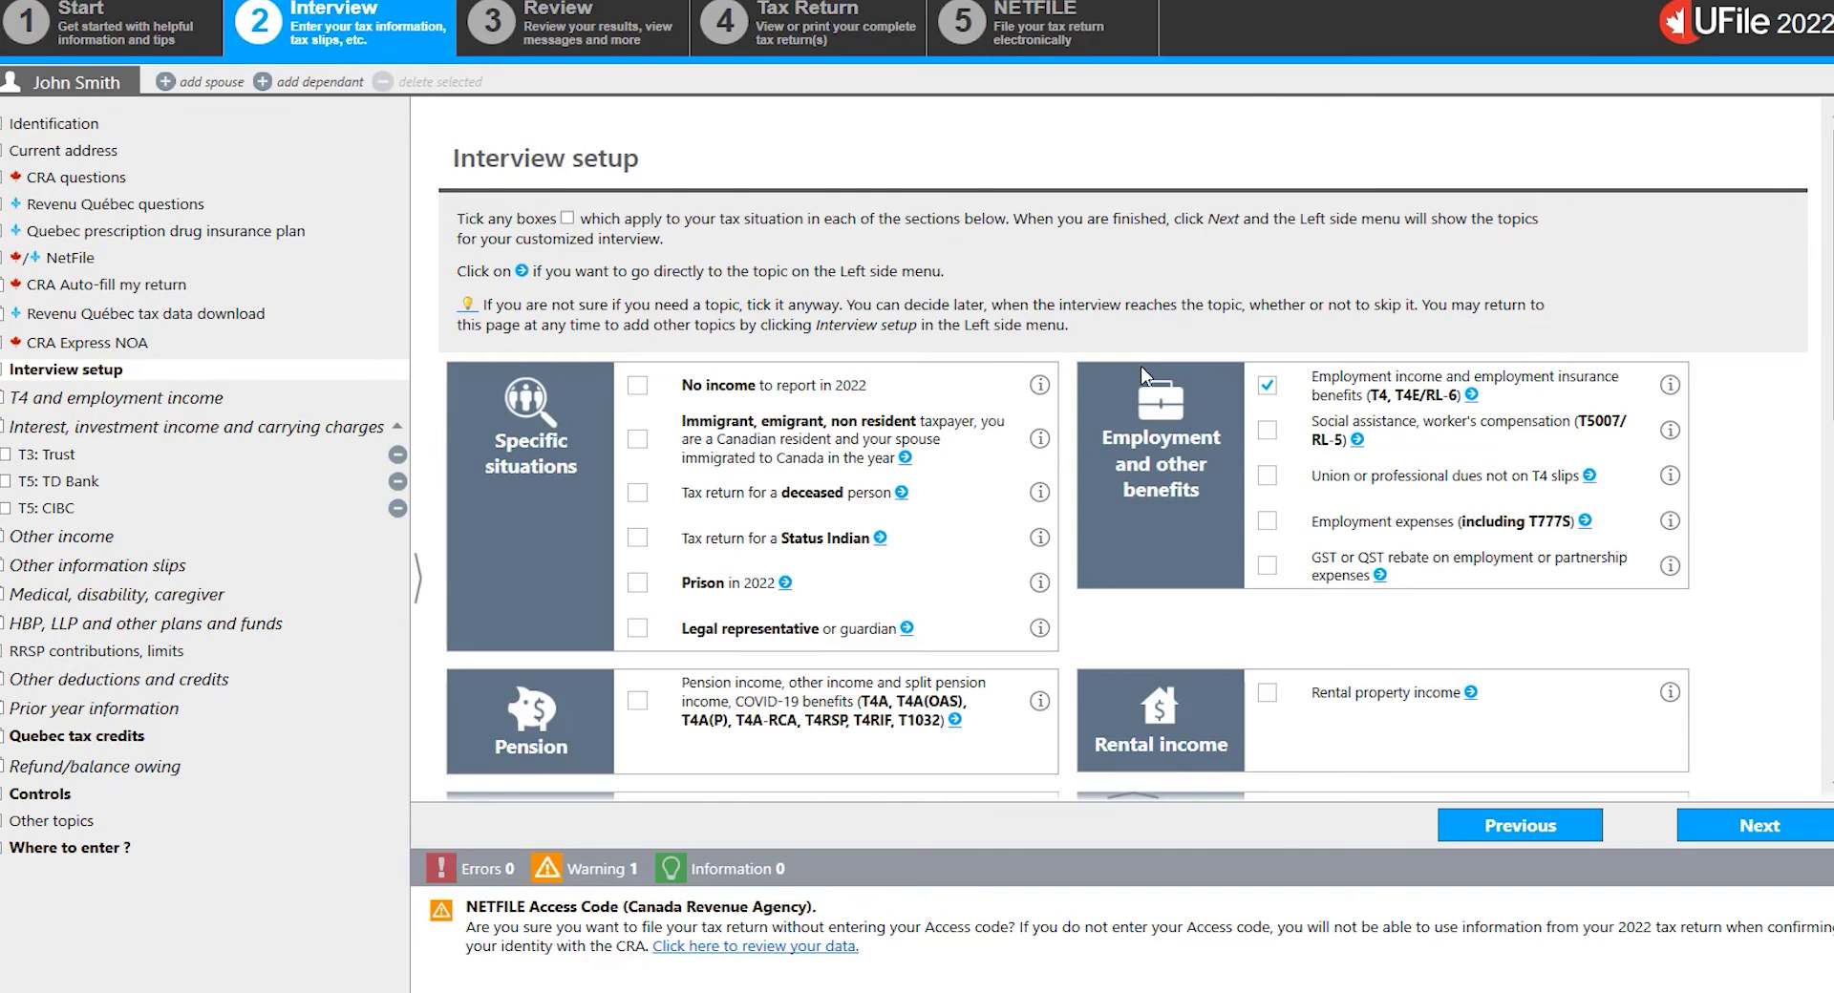
pyautogui.scroll(-2, 1143, 369)
pyautogui.scroll(-3, 1140, 365)
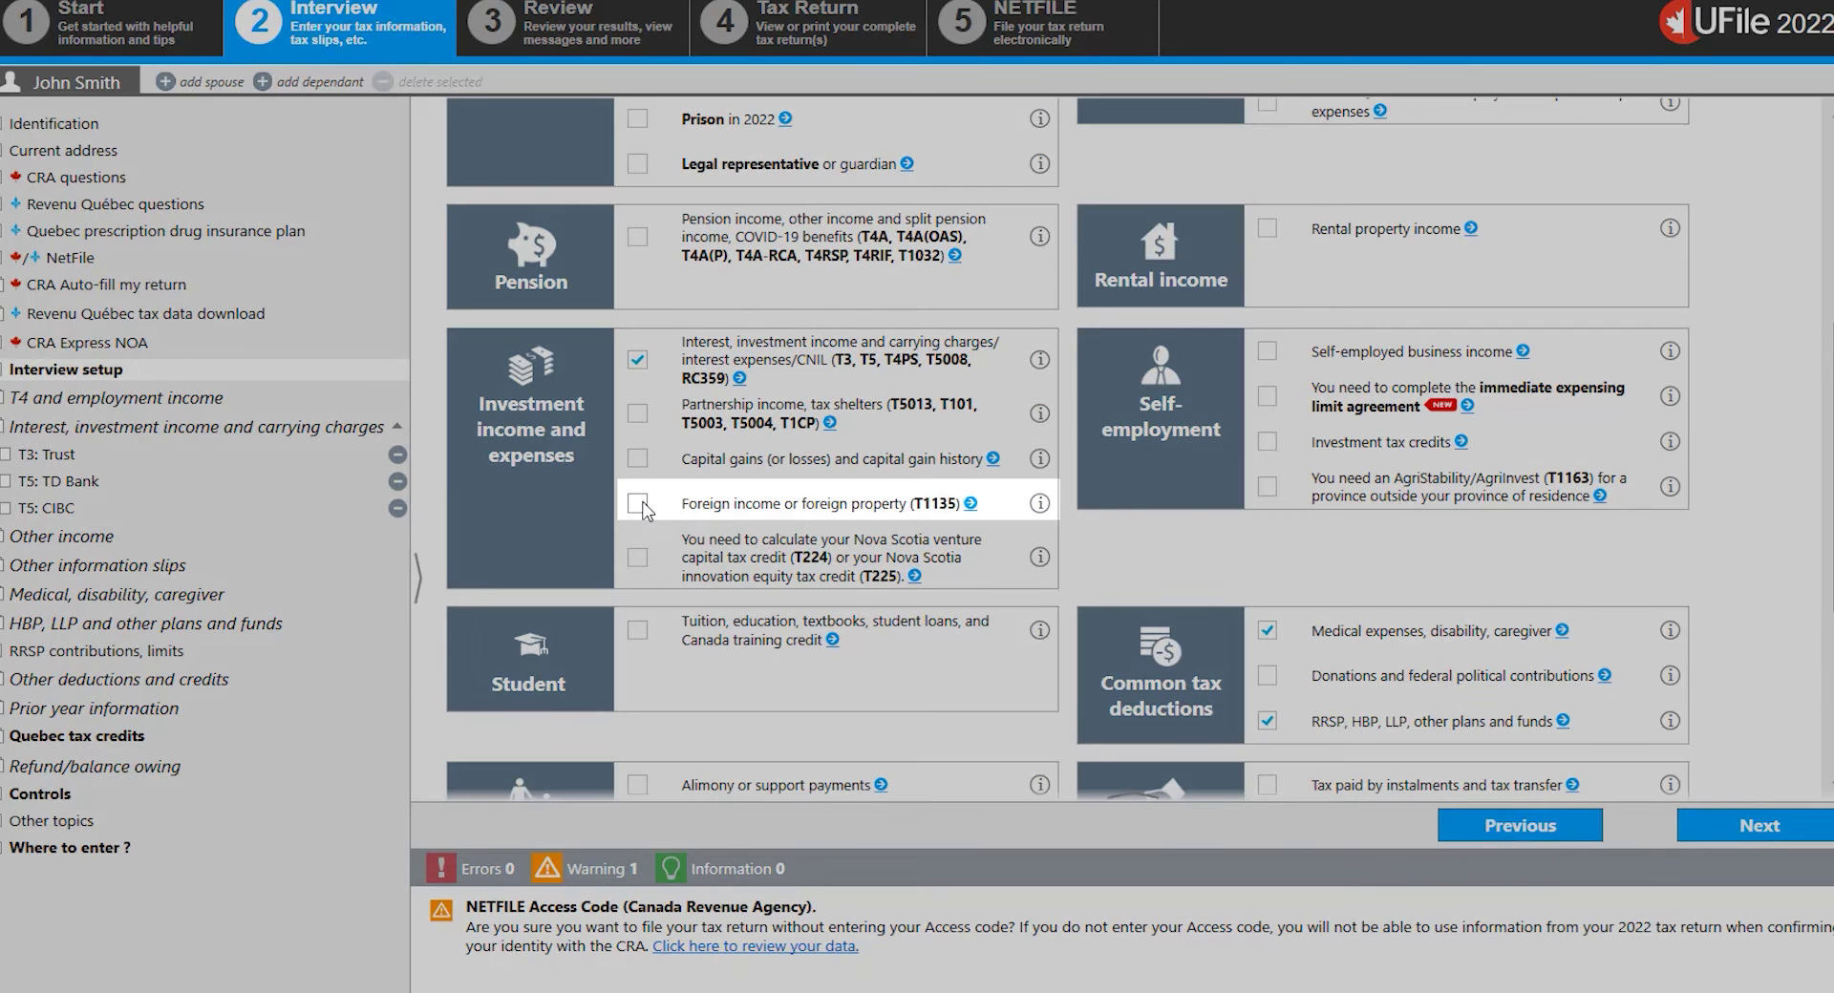
pyautogui.click(637, 504)
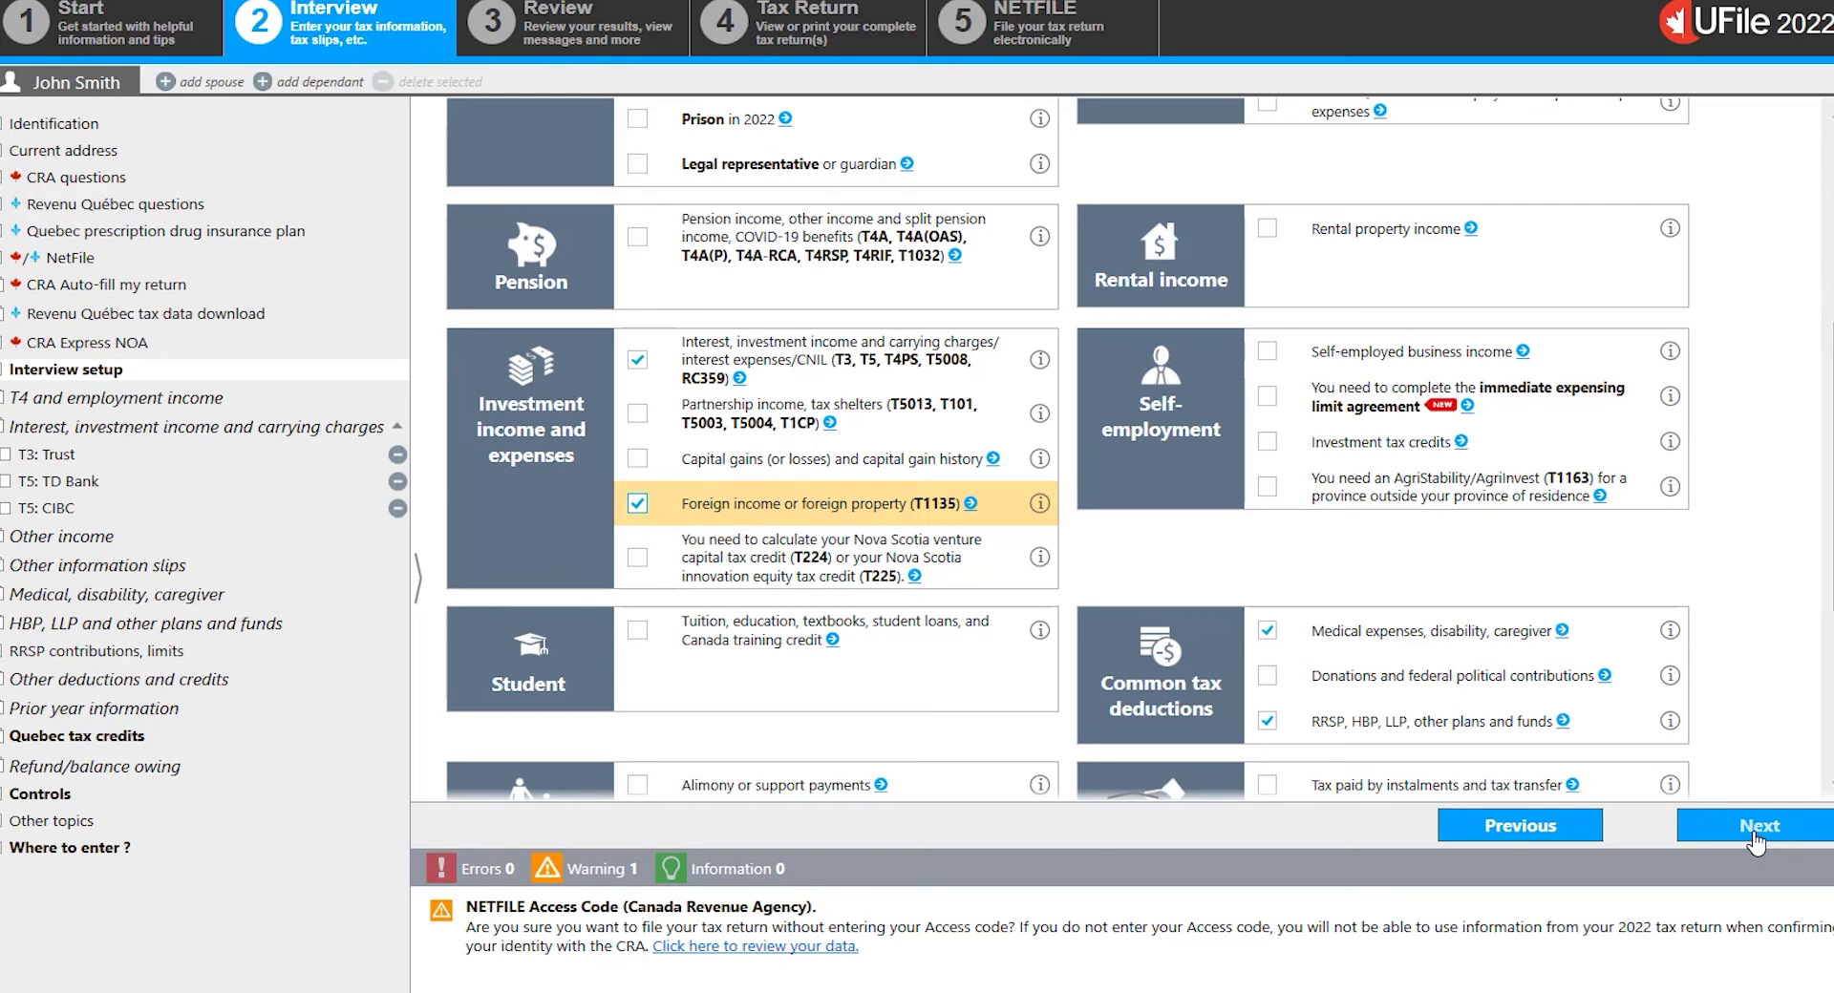
pyautogui.click(1755, 828)
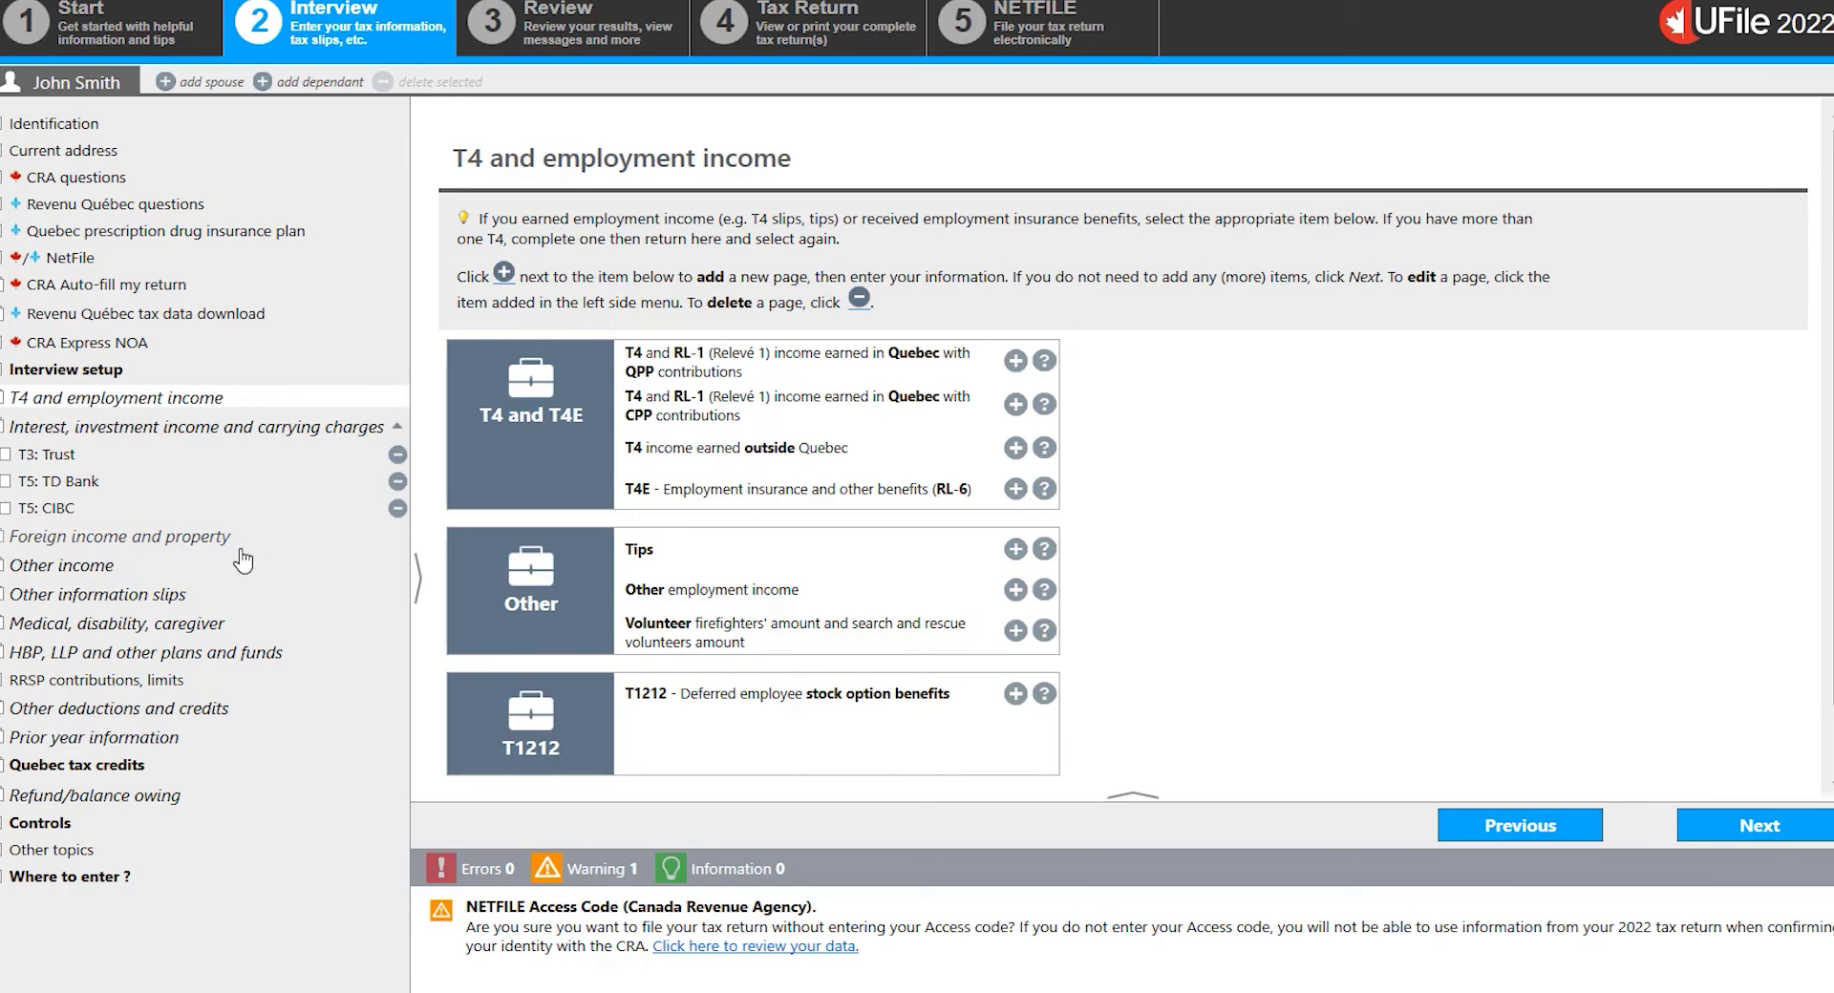
# - Add an income from foreign dividends page under foreign income and property
pyautogui.click(196, 546)
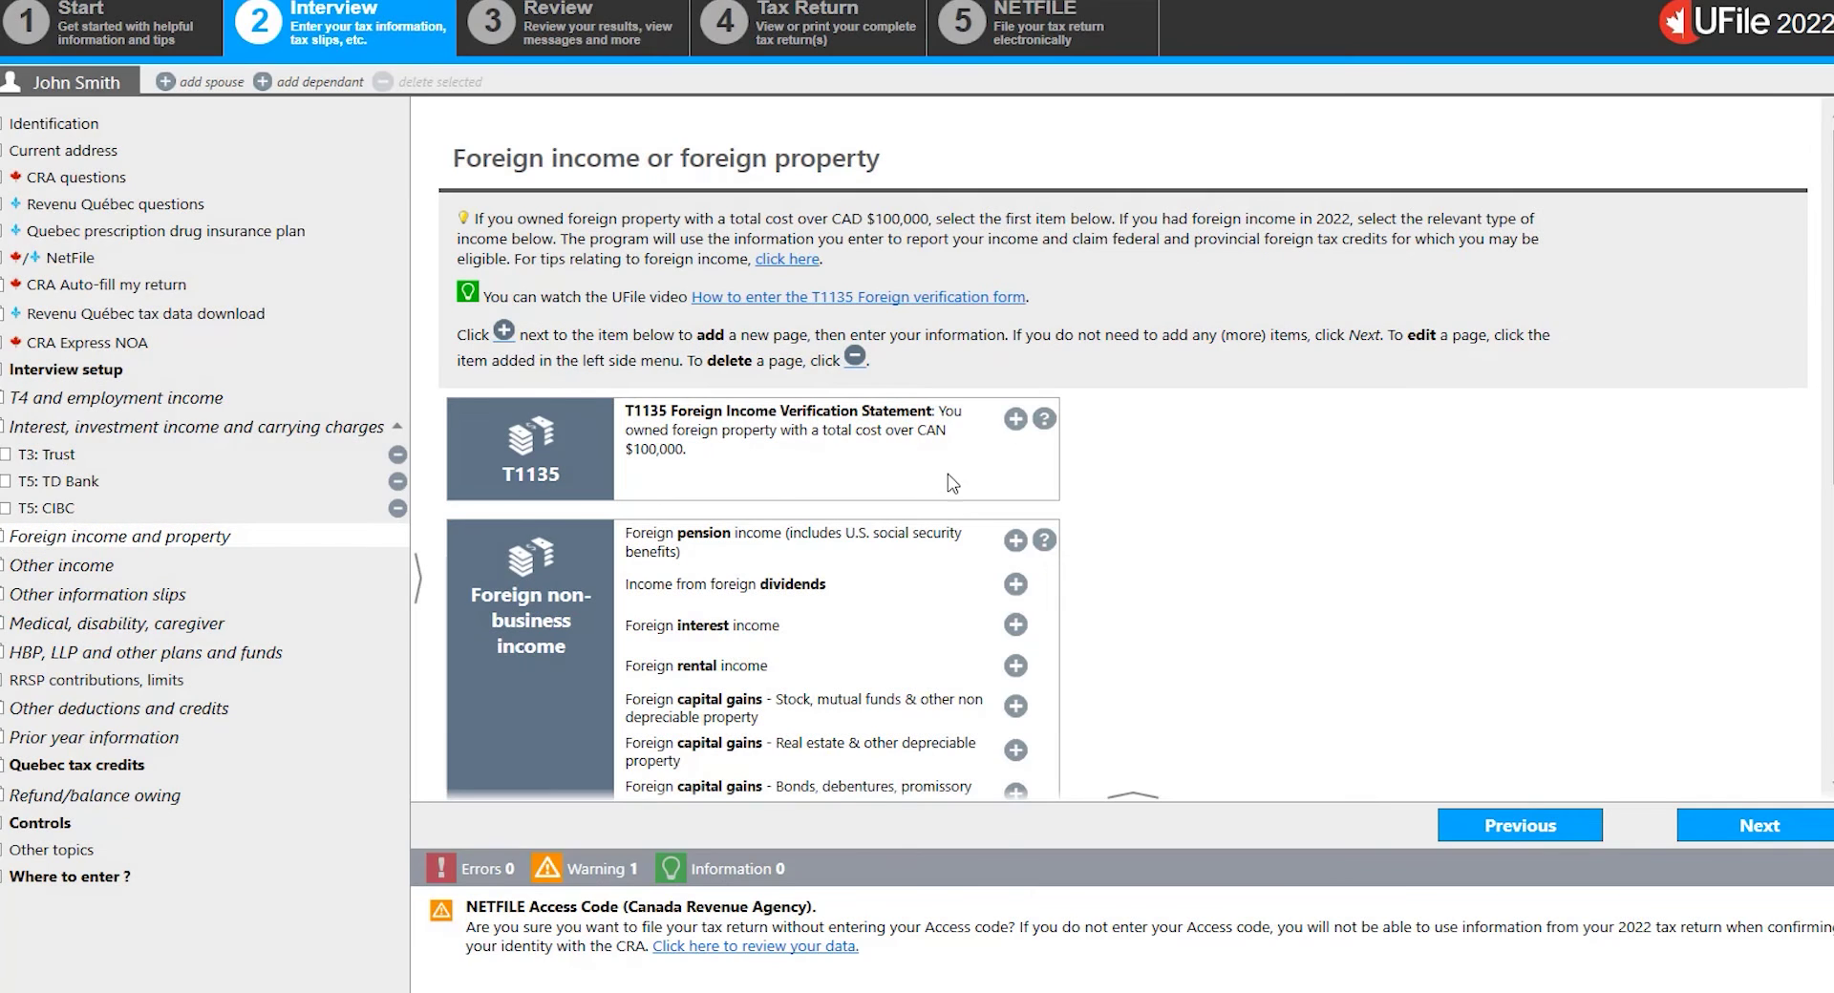
pyautogui.scroll(-3, 1013, 483)
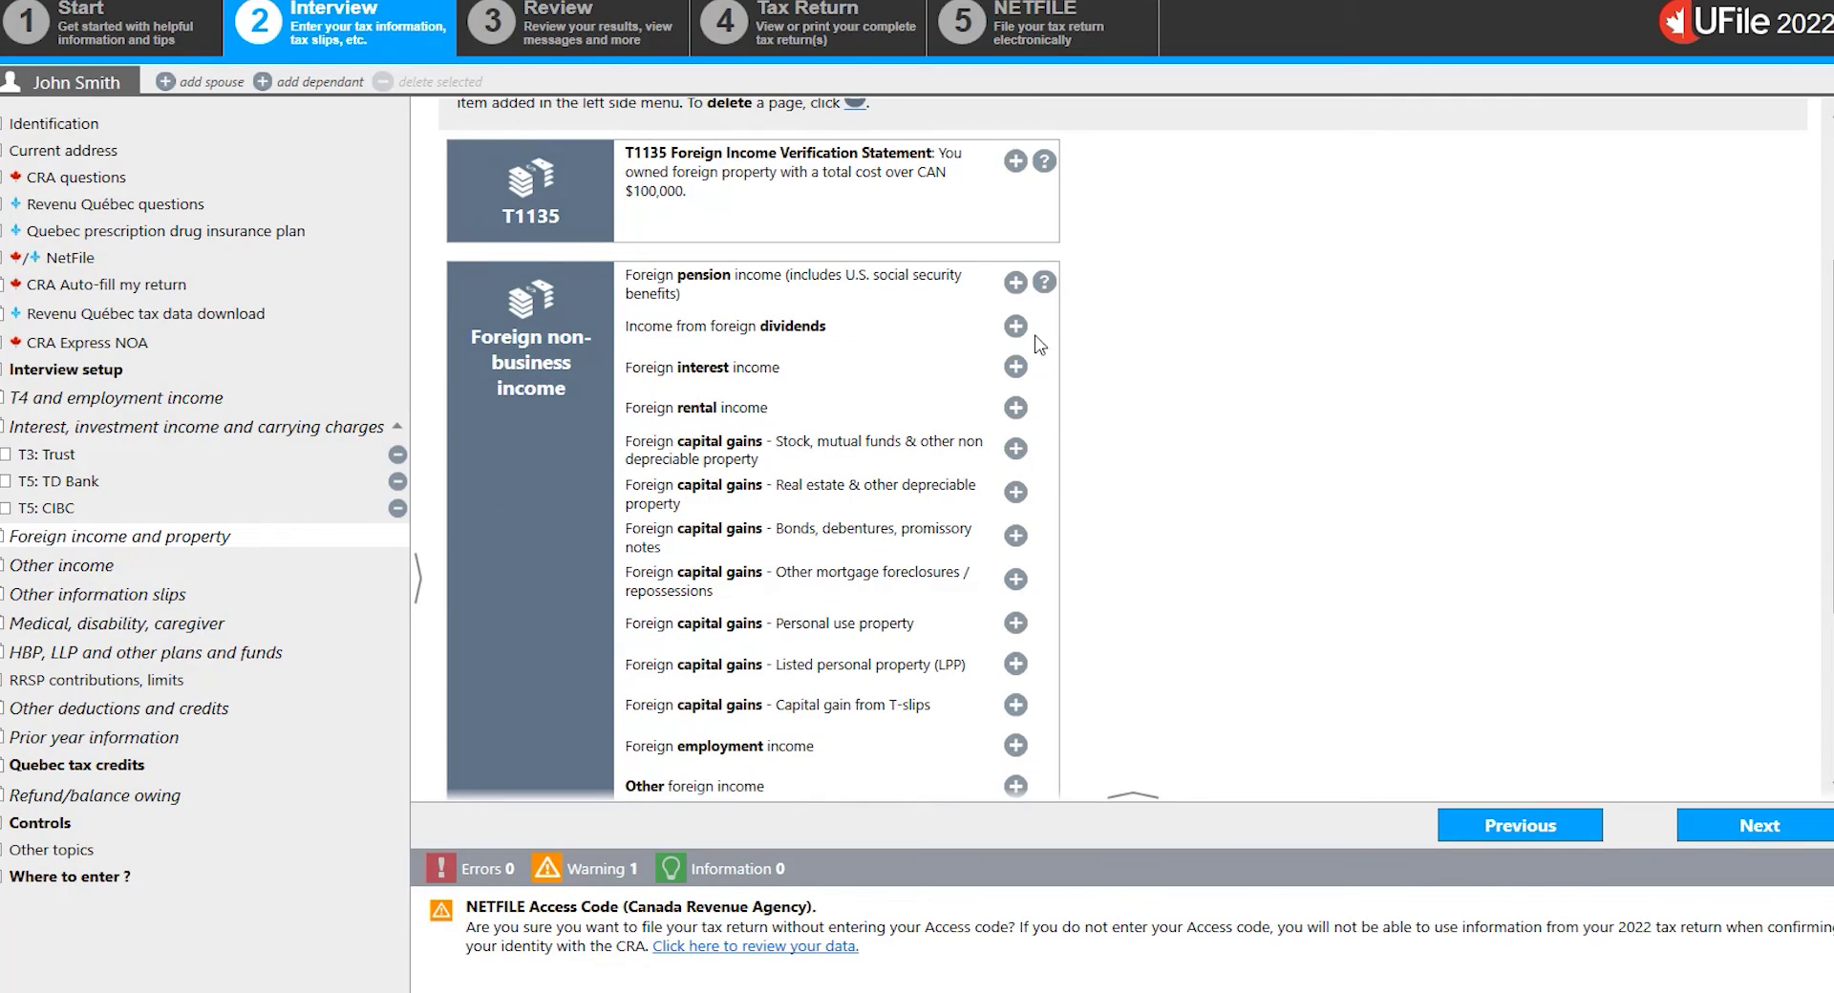
pyautogui.click(1016, 327)
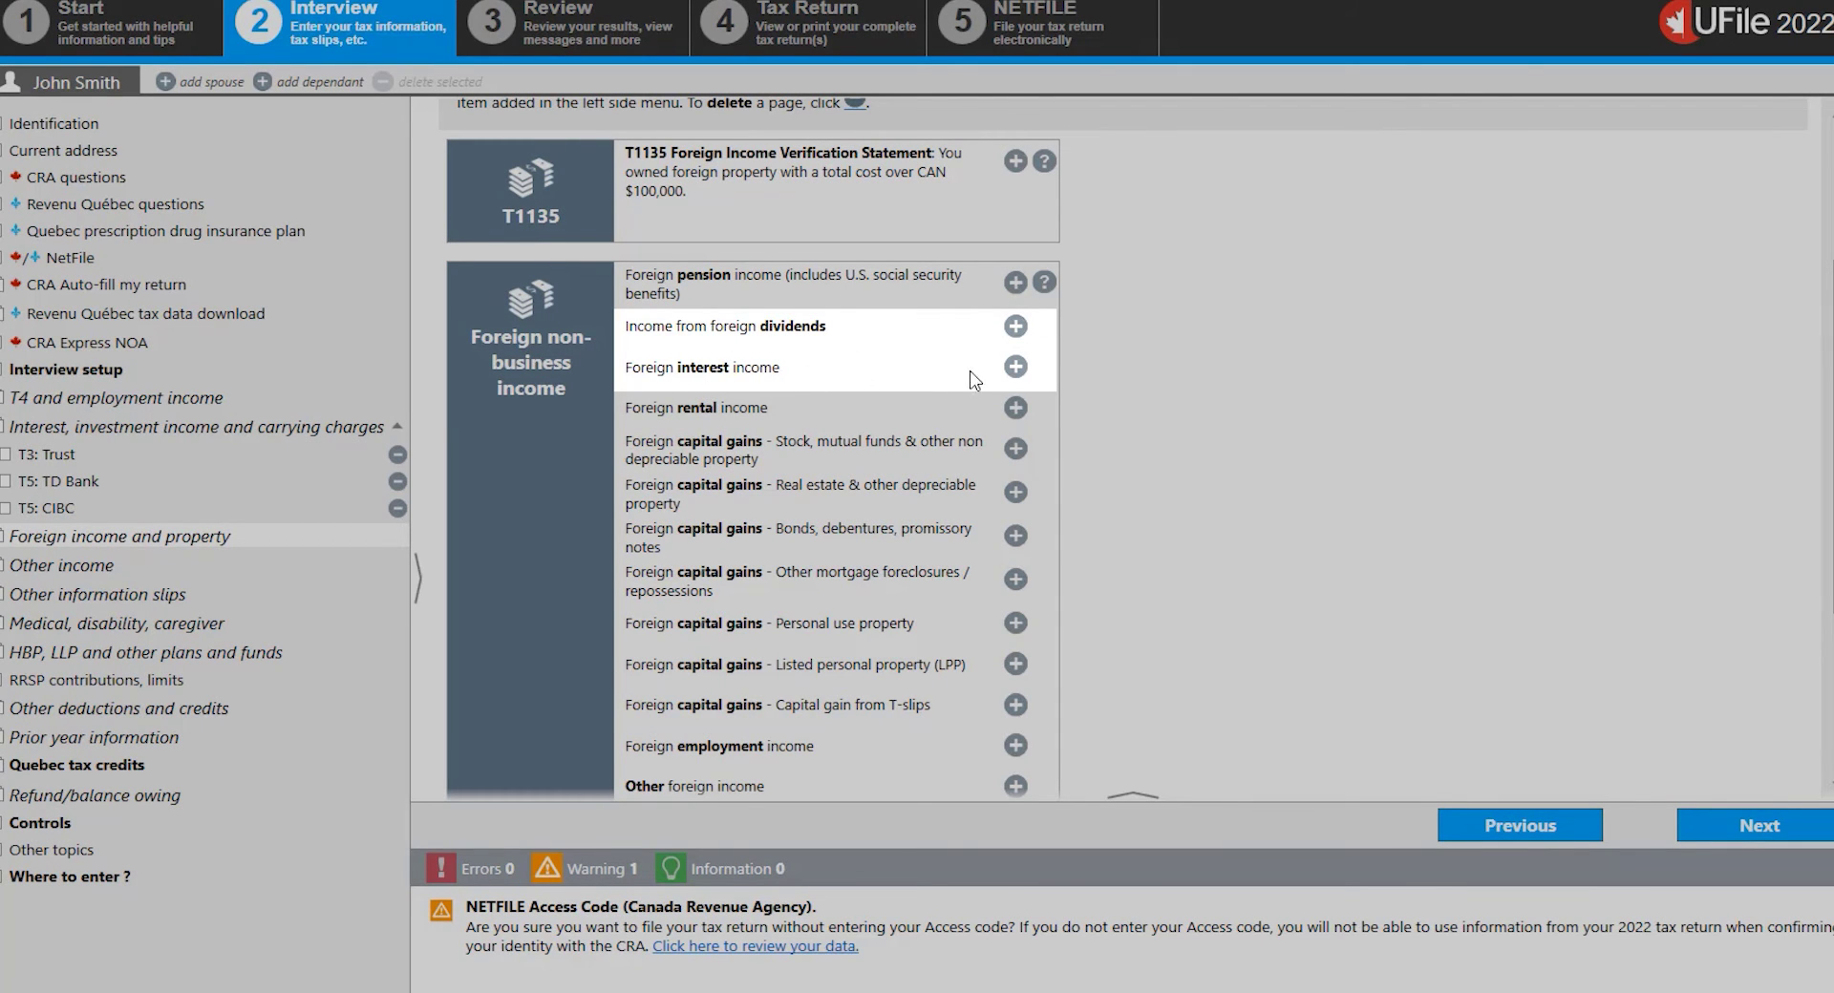
pyautogui.click(1016, 328)
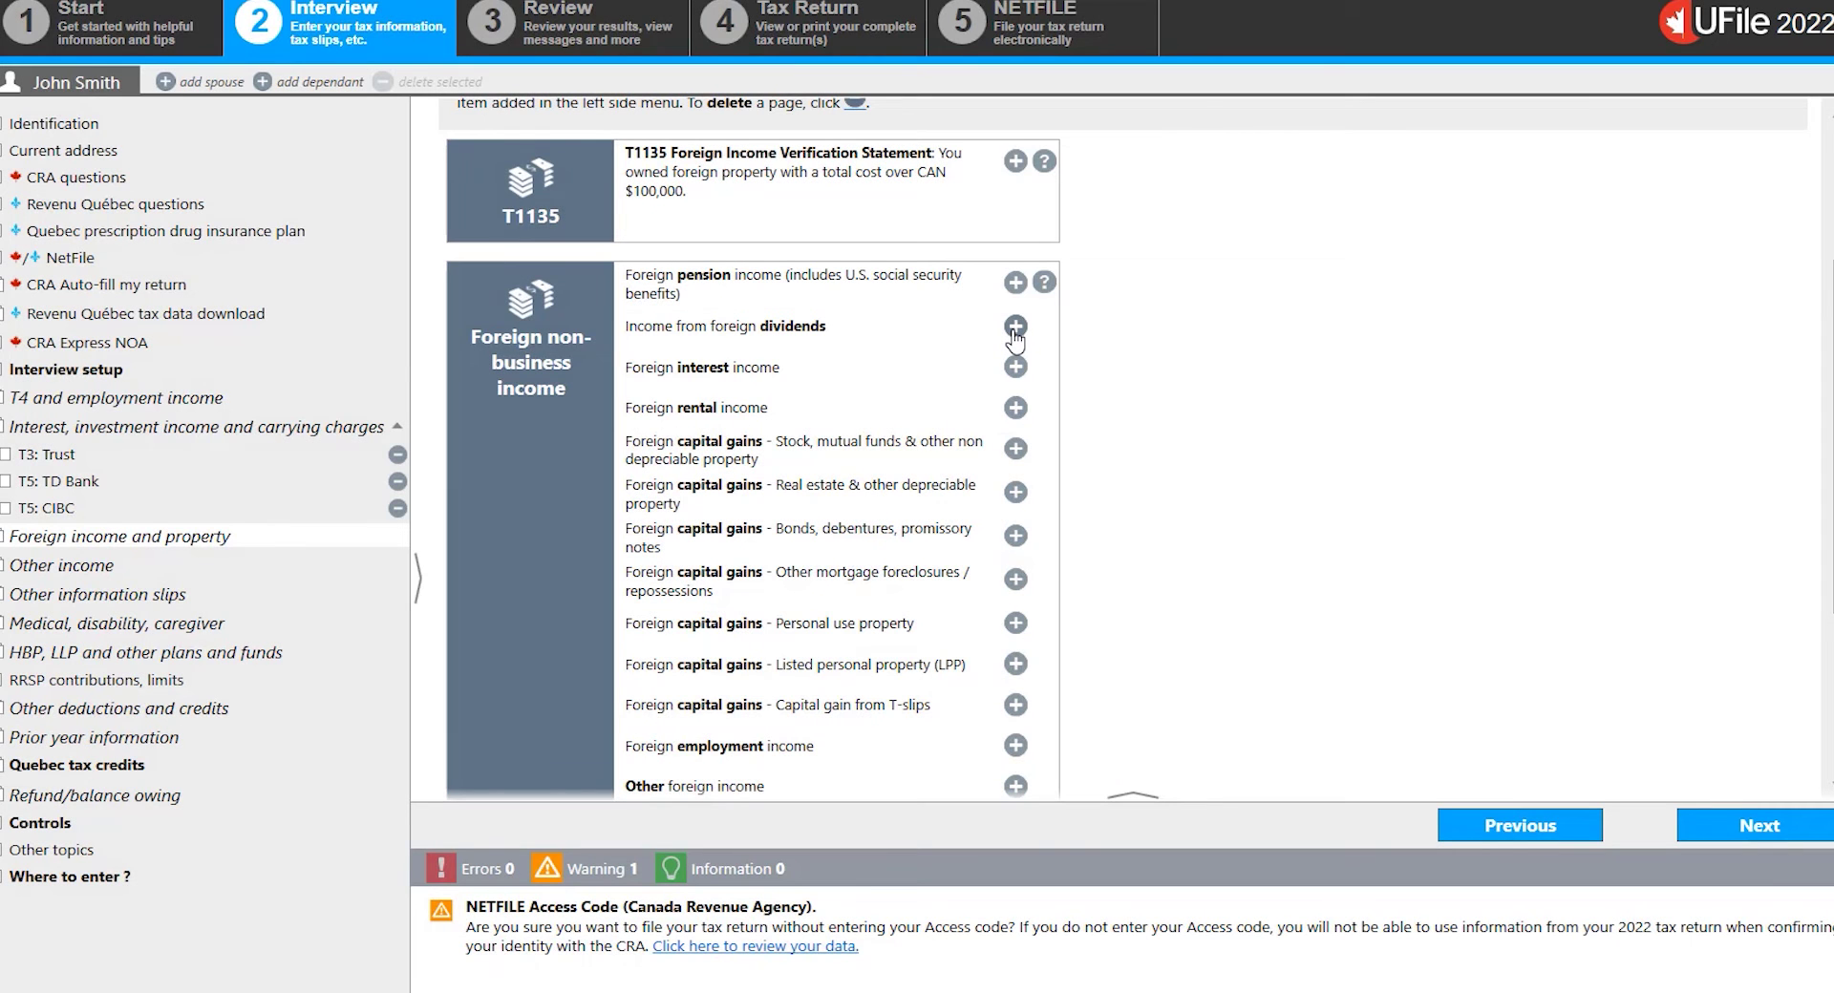
pyautogui.click(1015, 327)
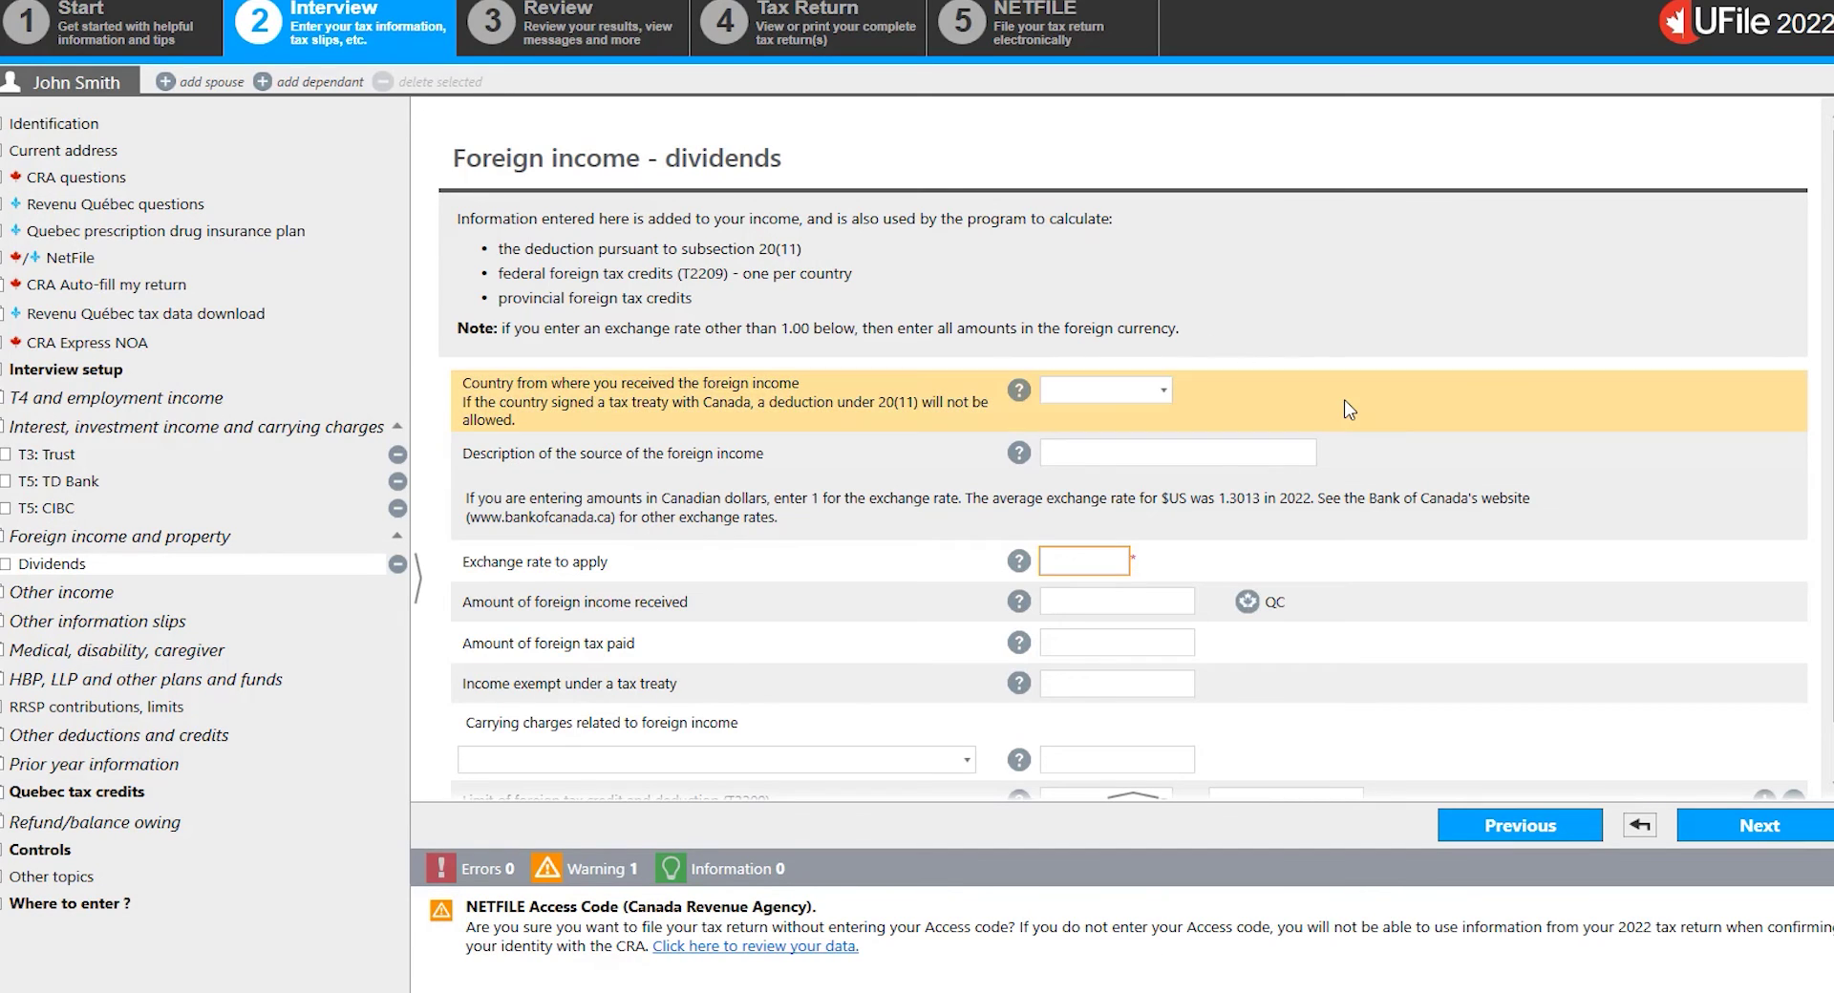
# - Choose United States (tax treaty with Canada) as the foreign dividends' country and describe the source as "Dividends from US account"
pyautogui.click(1163, 394)
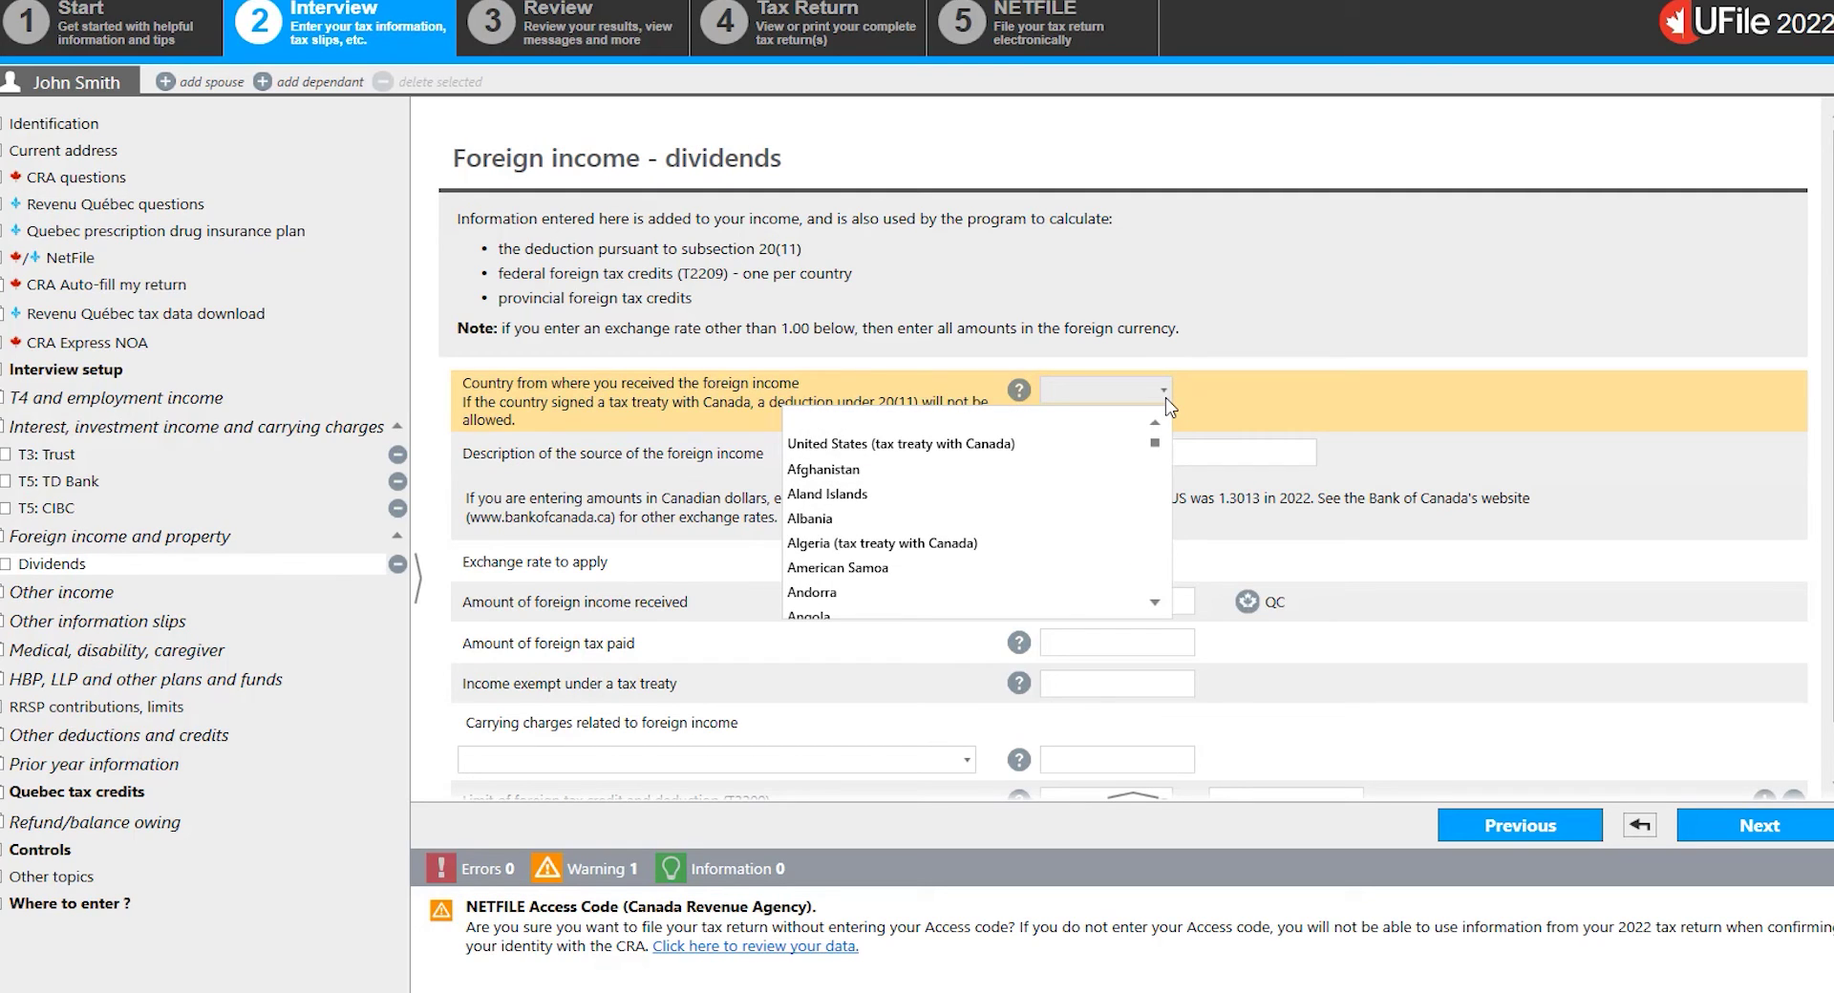
pyautogui.click(1110, 453)
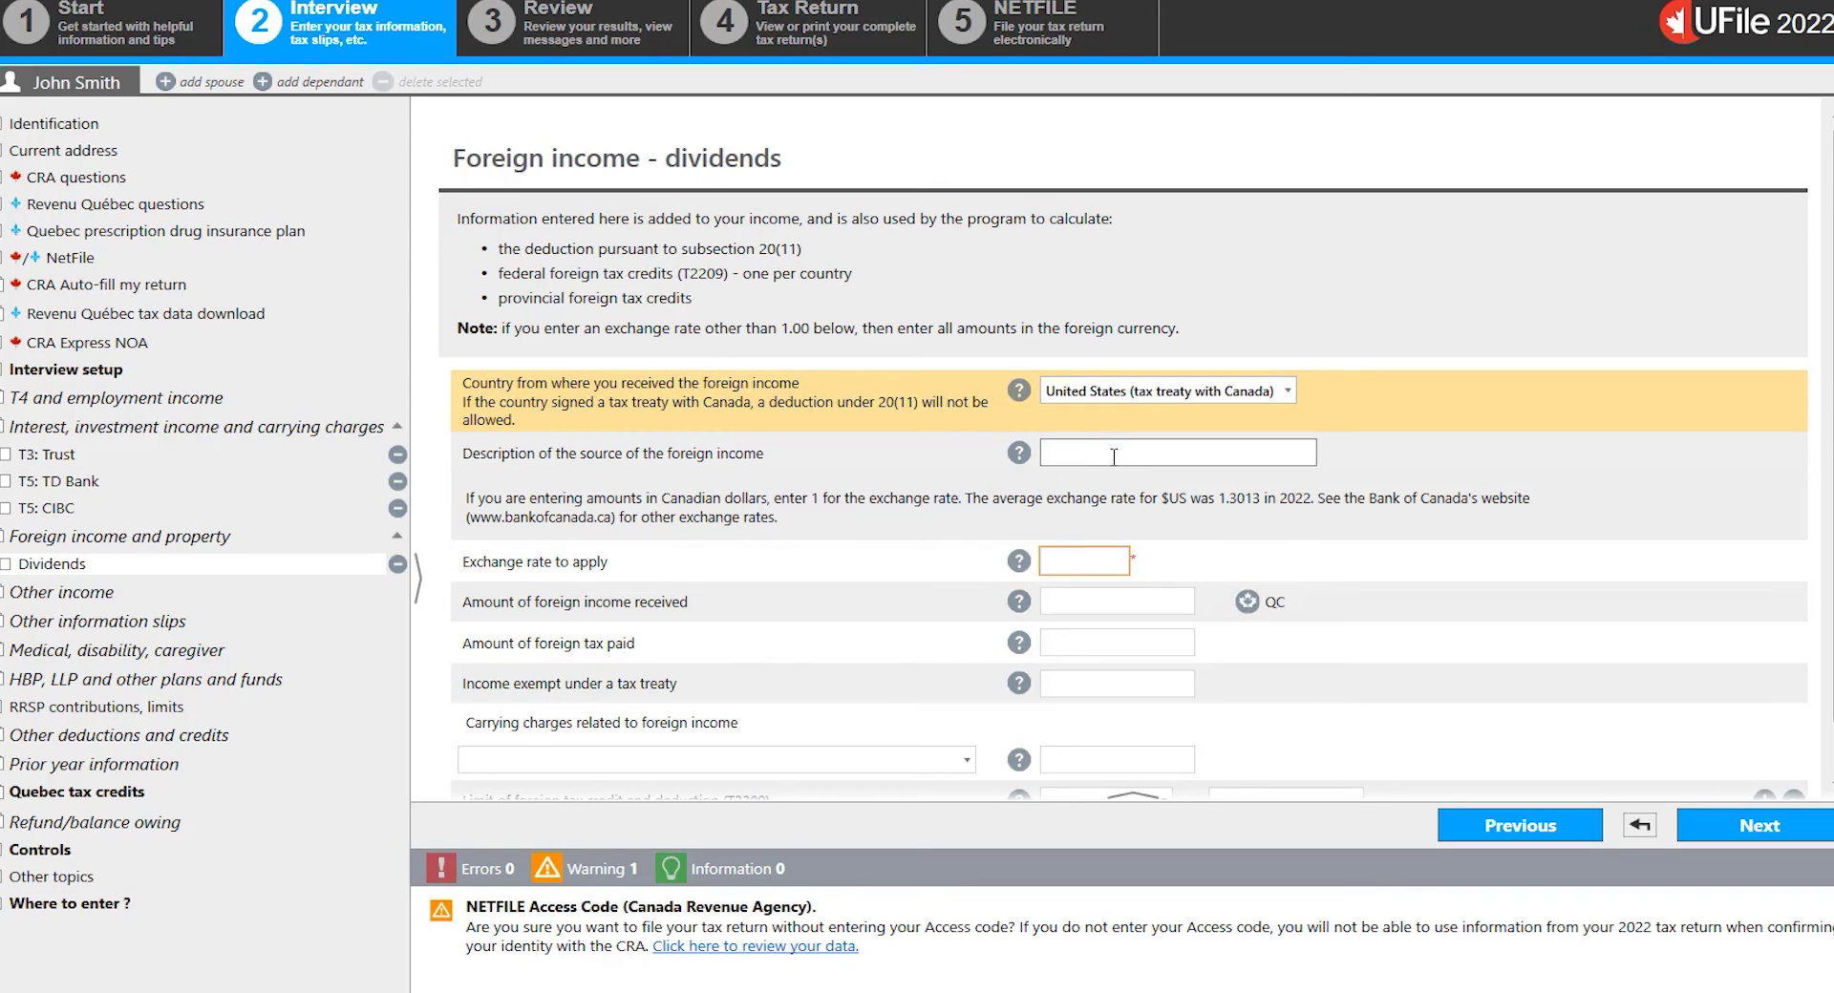
pyautogui.click(1114, 456)
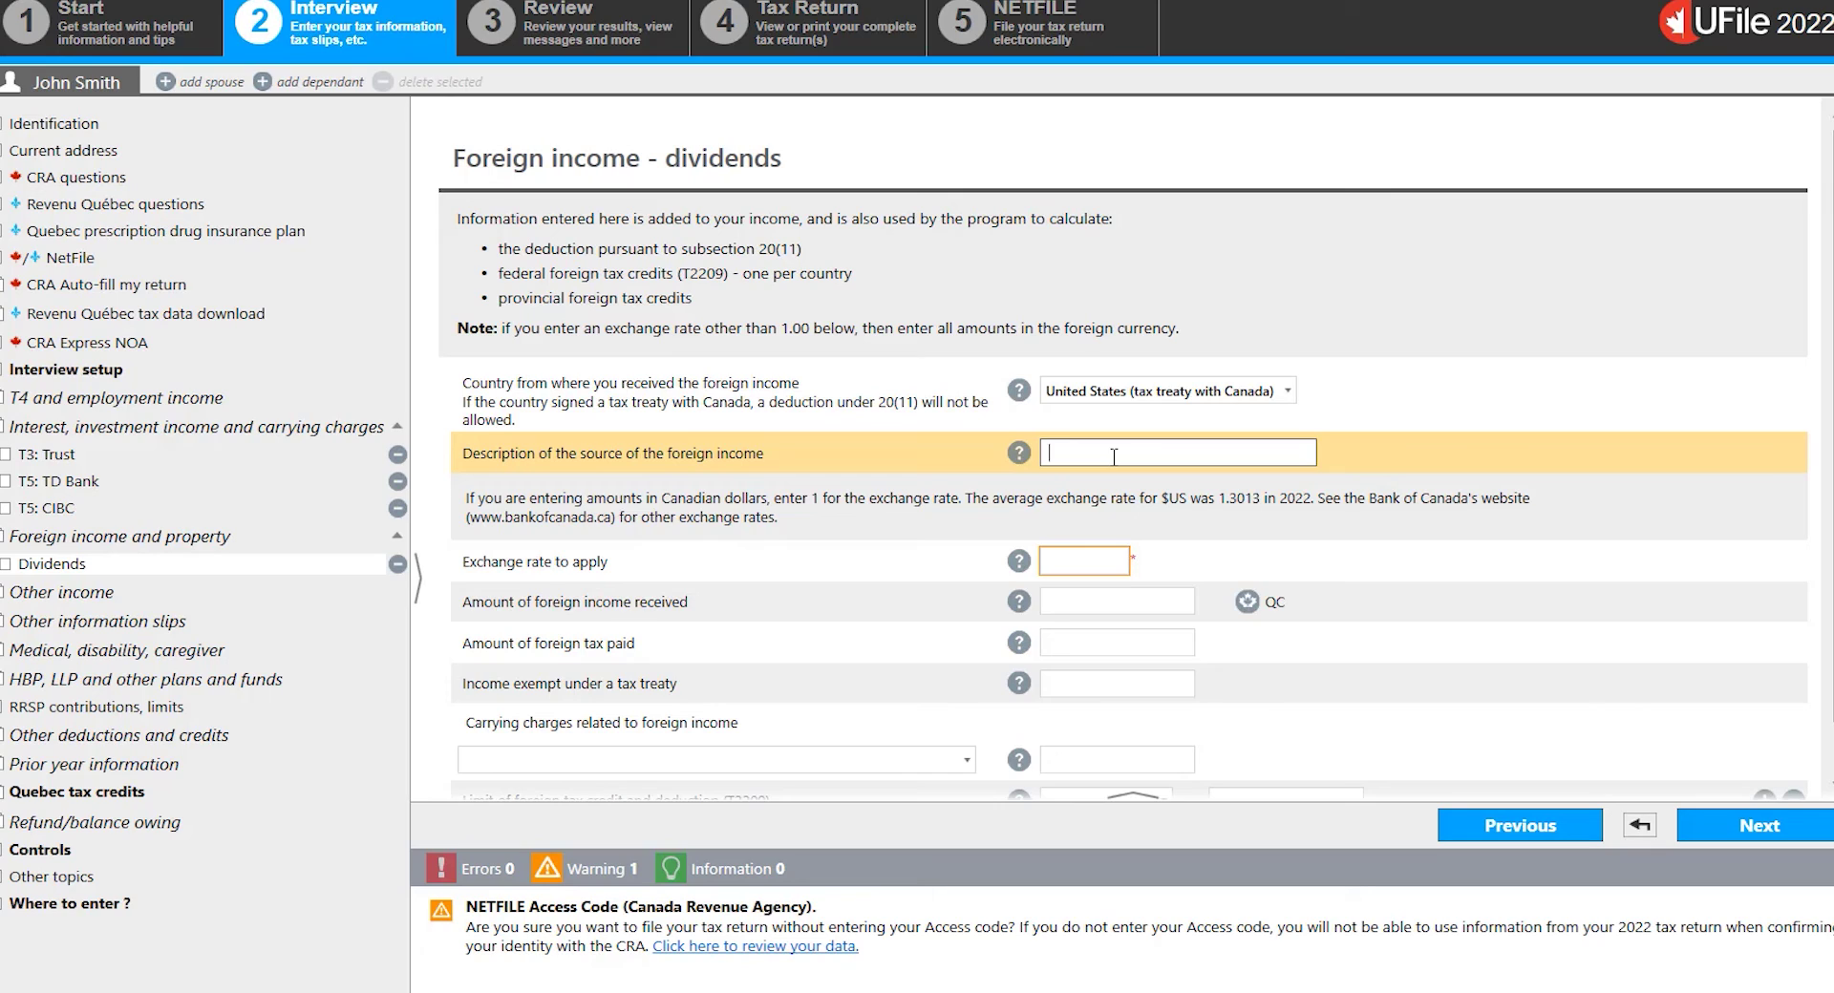
pyautogui.write('Dividends from US account')
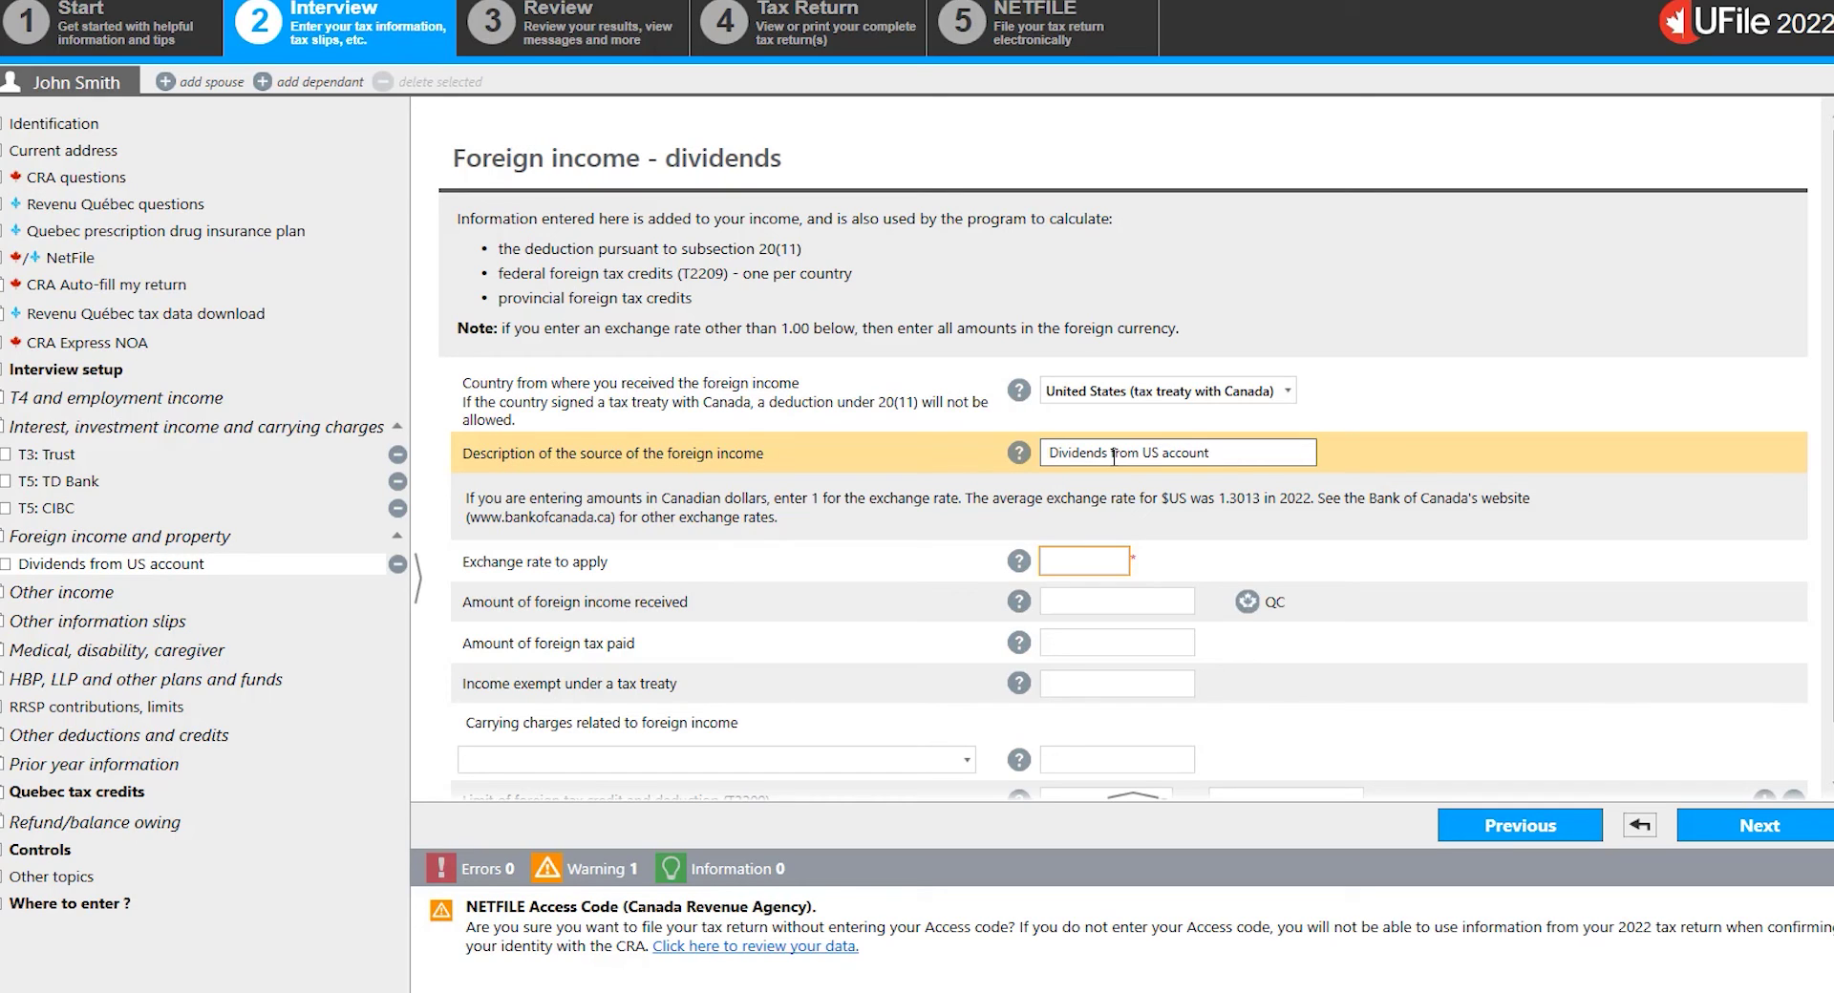
# - Set the exchange rate for the US foreign dividends to 1.3013
pyautogui.click(1092, 561)
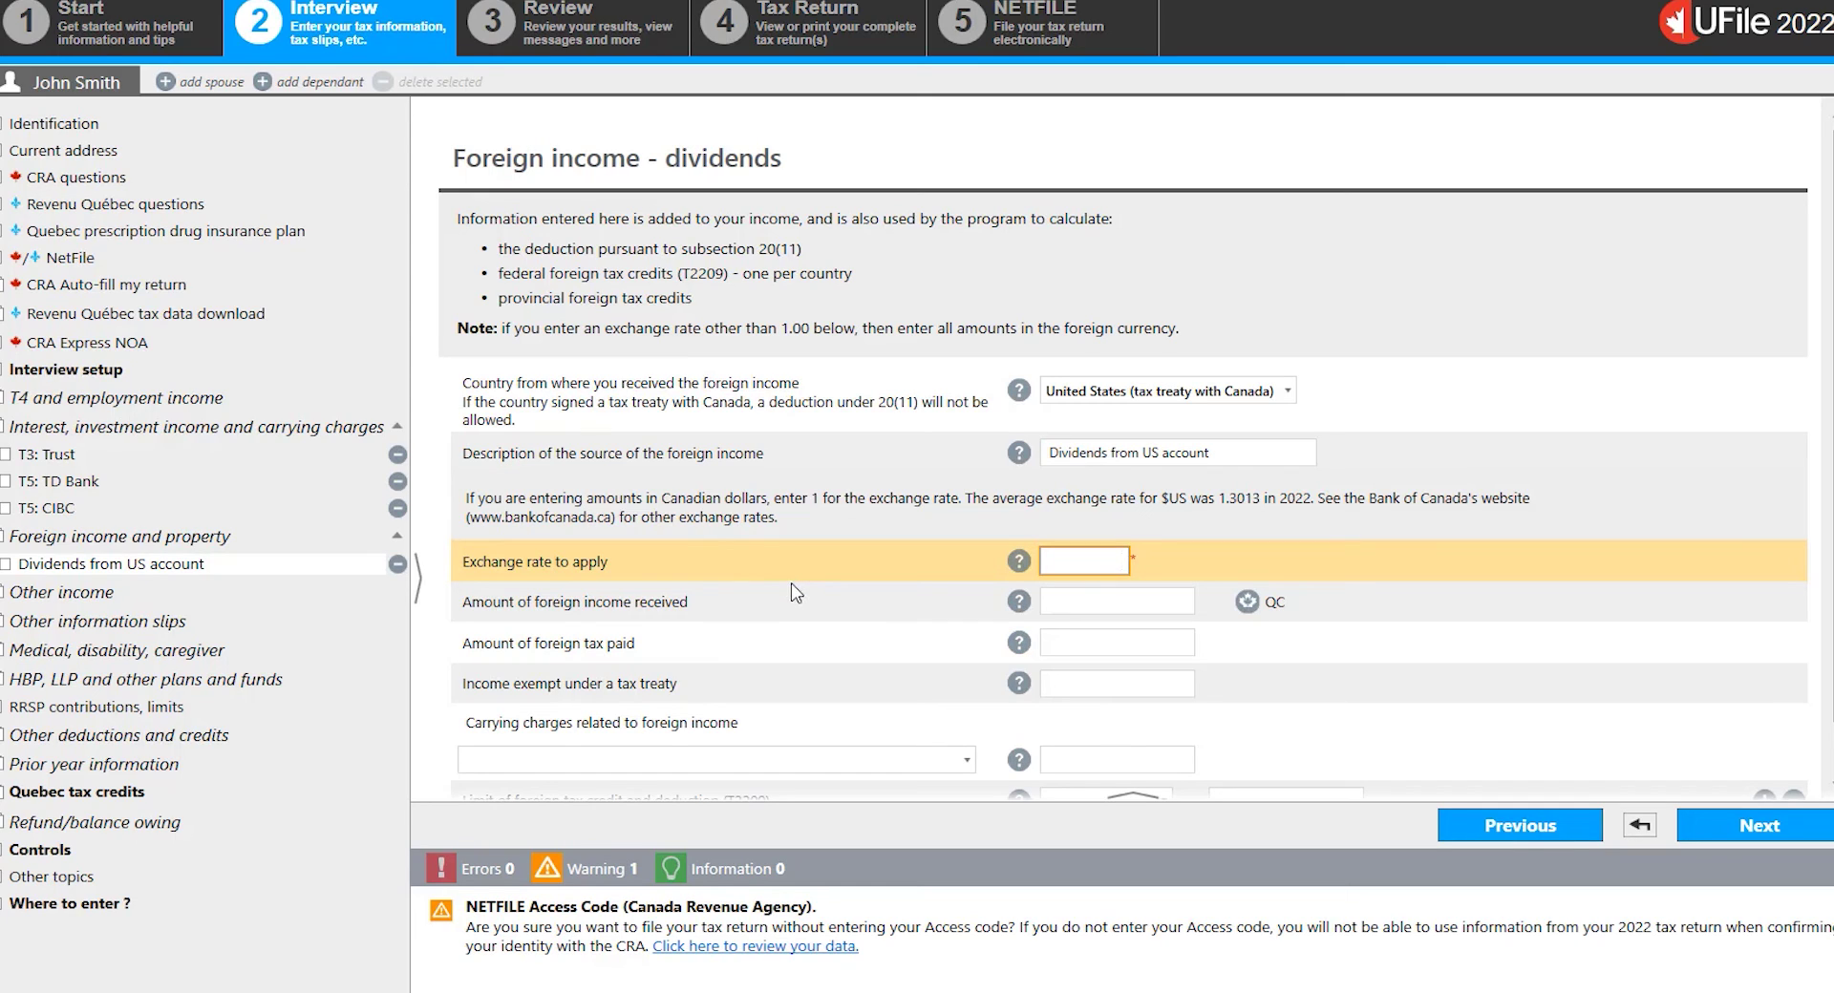
pyautogui.write('1.3013')
pyautogui.press('Tab')
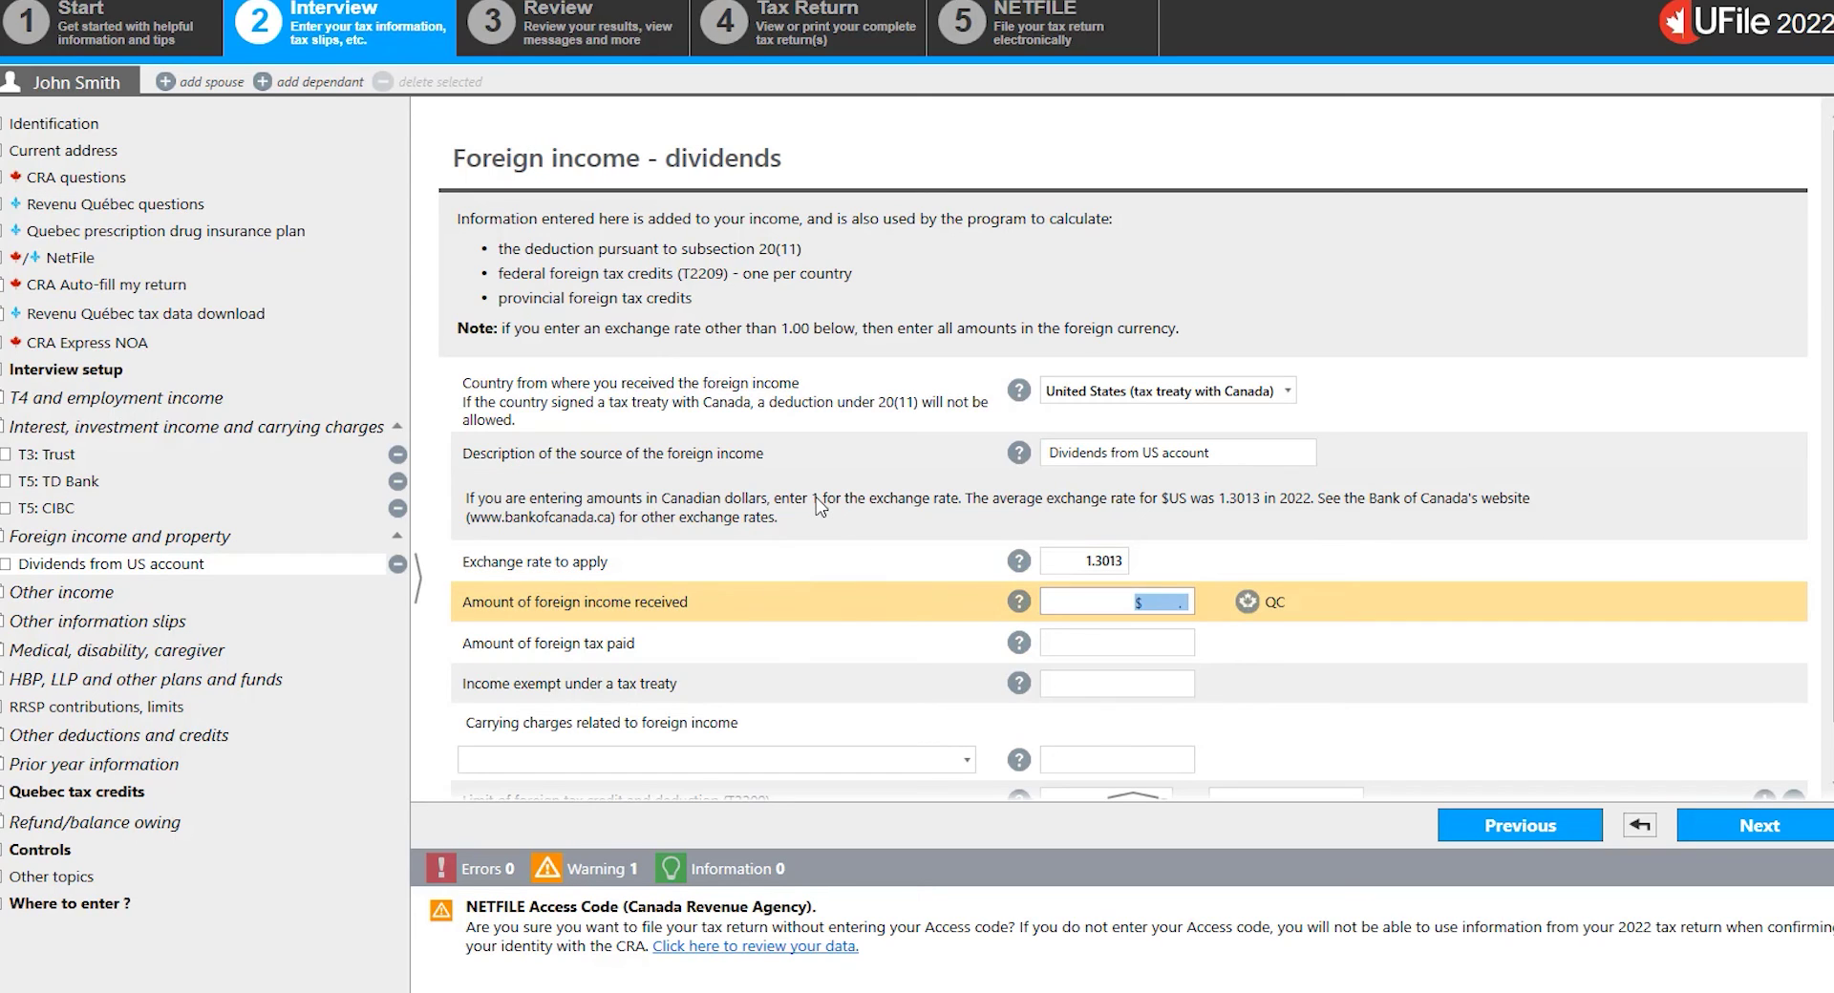
# - Enter $1,000 of foreign income received and $150 of foreign tax paid for the US dividends, and continue to the following section
pyautogui.write('1000')
pyautogui.click(1109, 641)
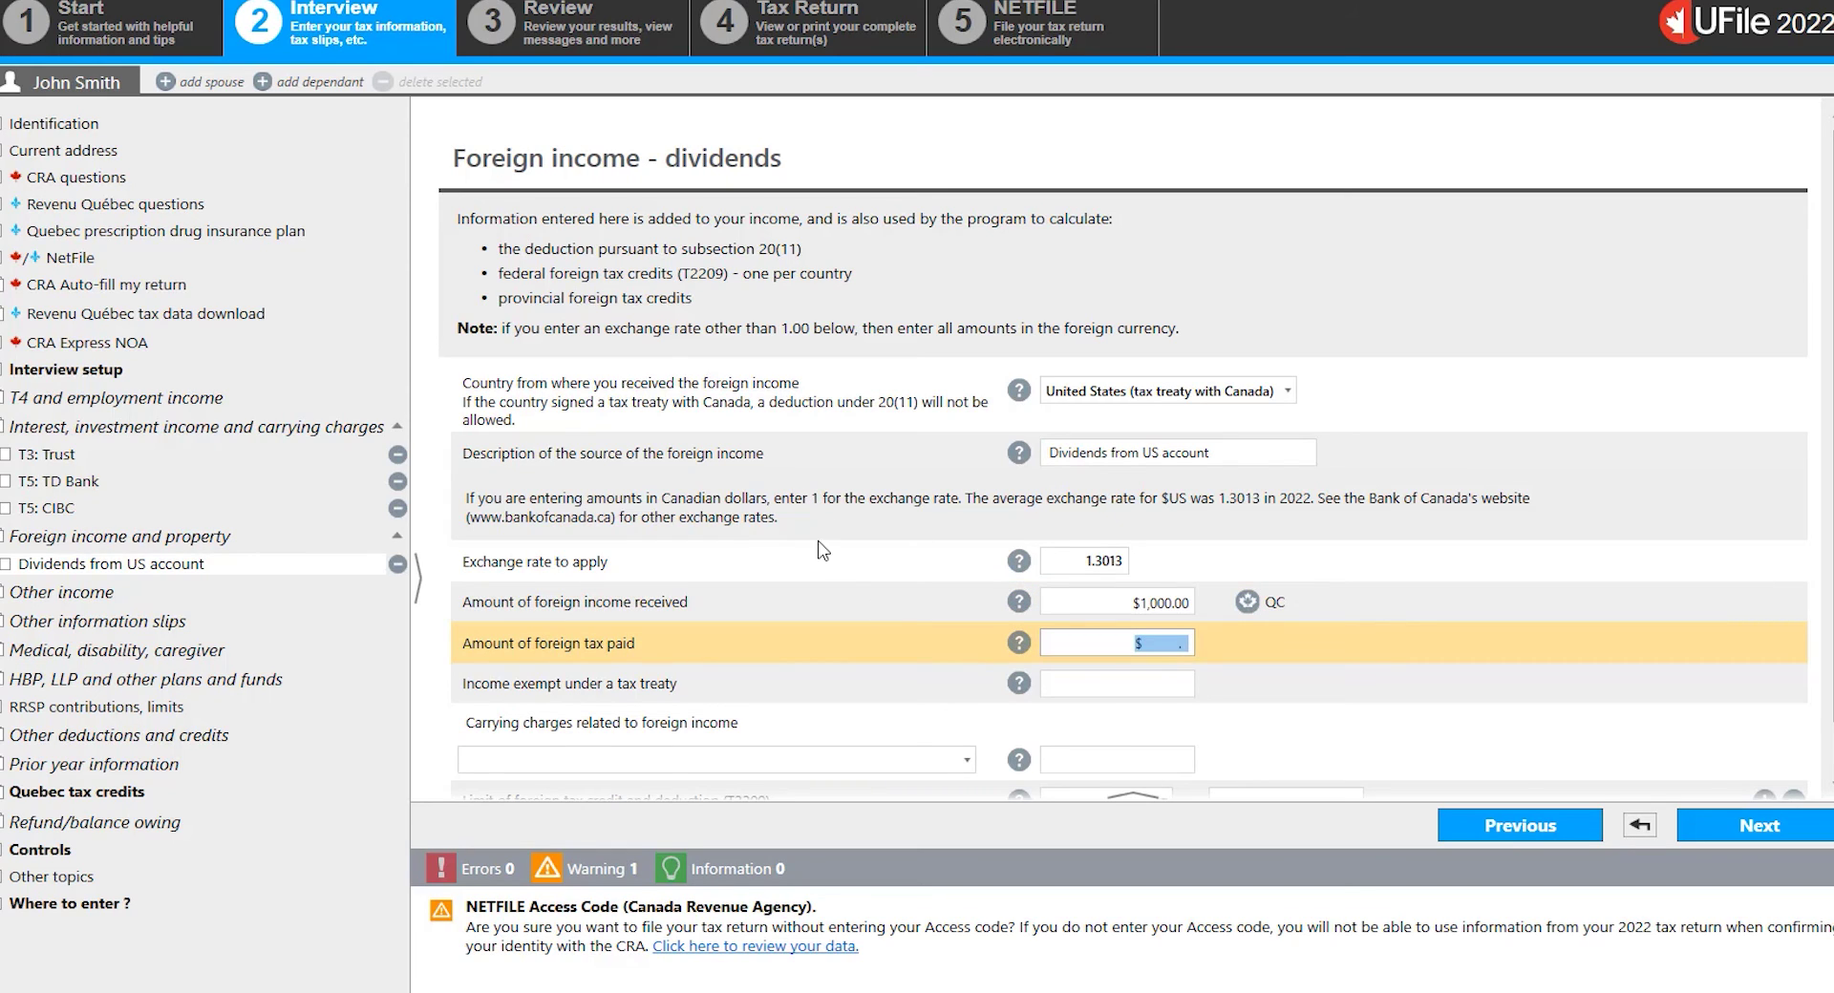
pyautogui.write('150')
pyautogui.click(1760, 837)
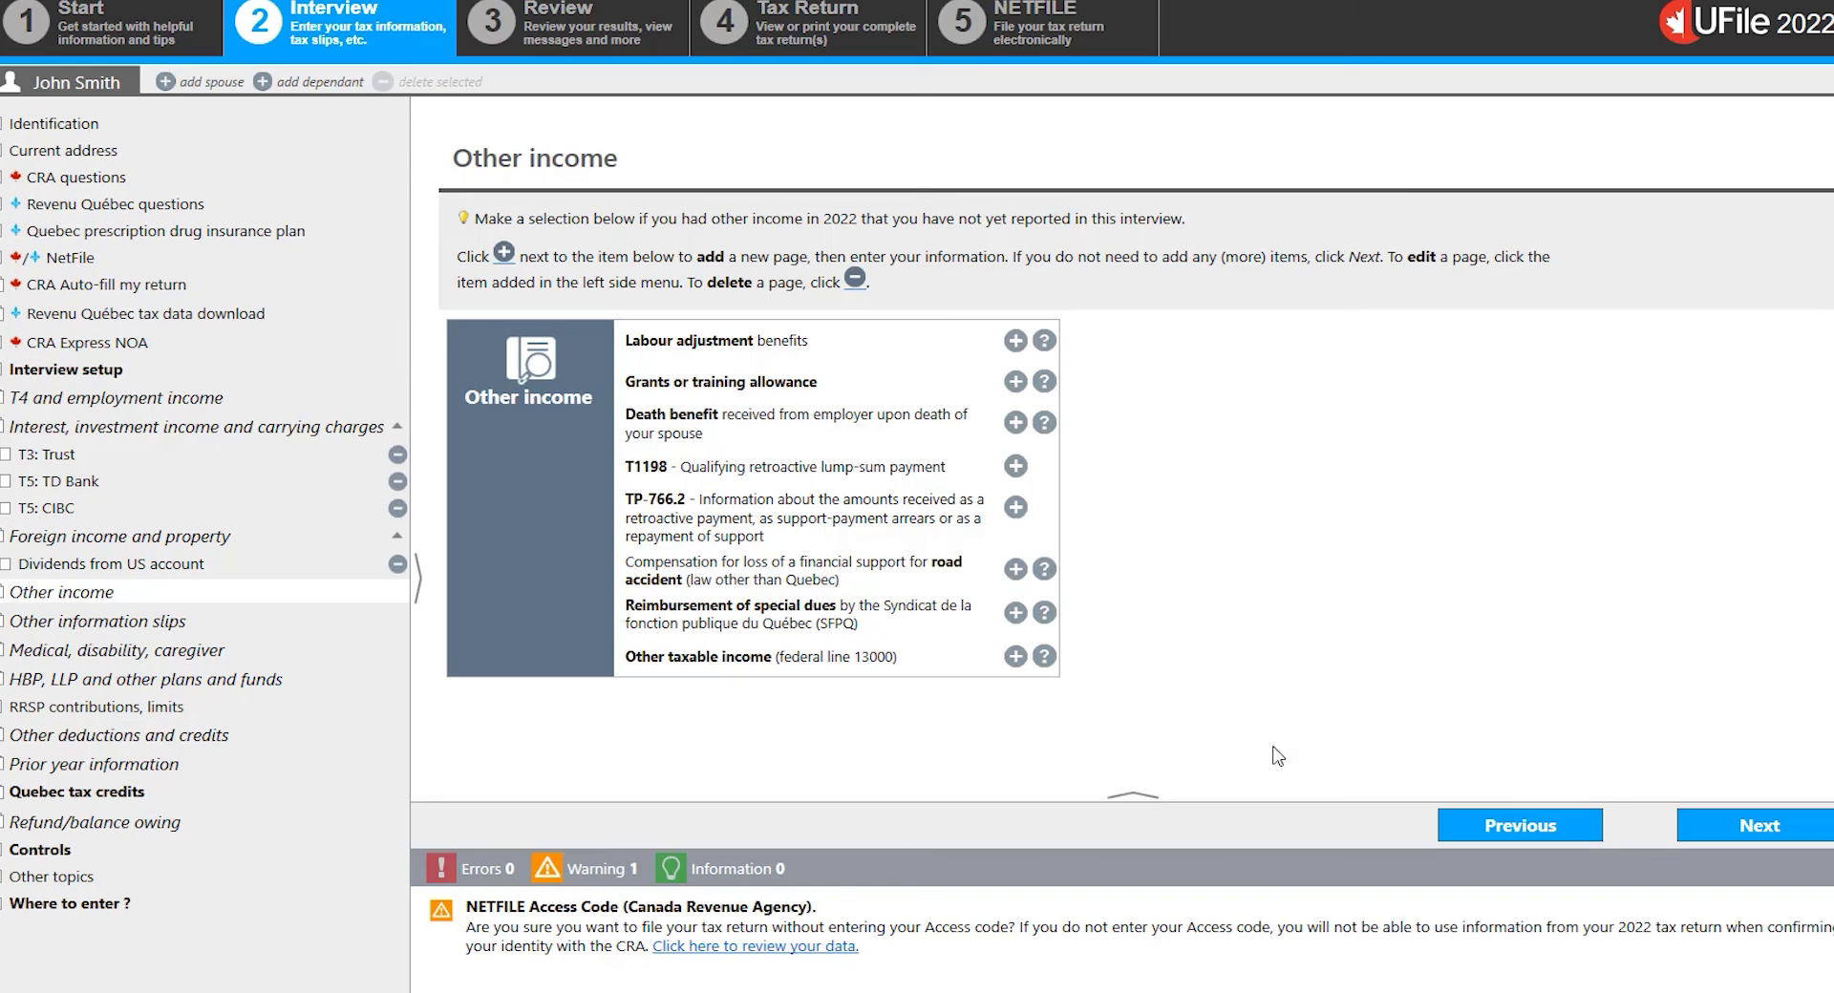
# - Add a carrying charges or interest expenses (line 22100) page to the investment income section
pyautogui.click(201, 445)
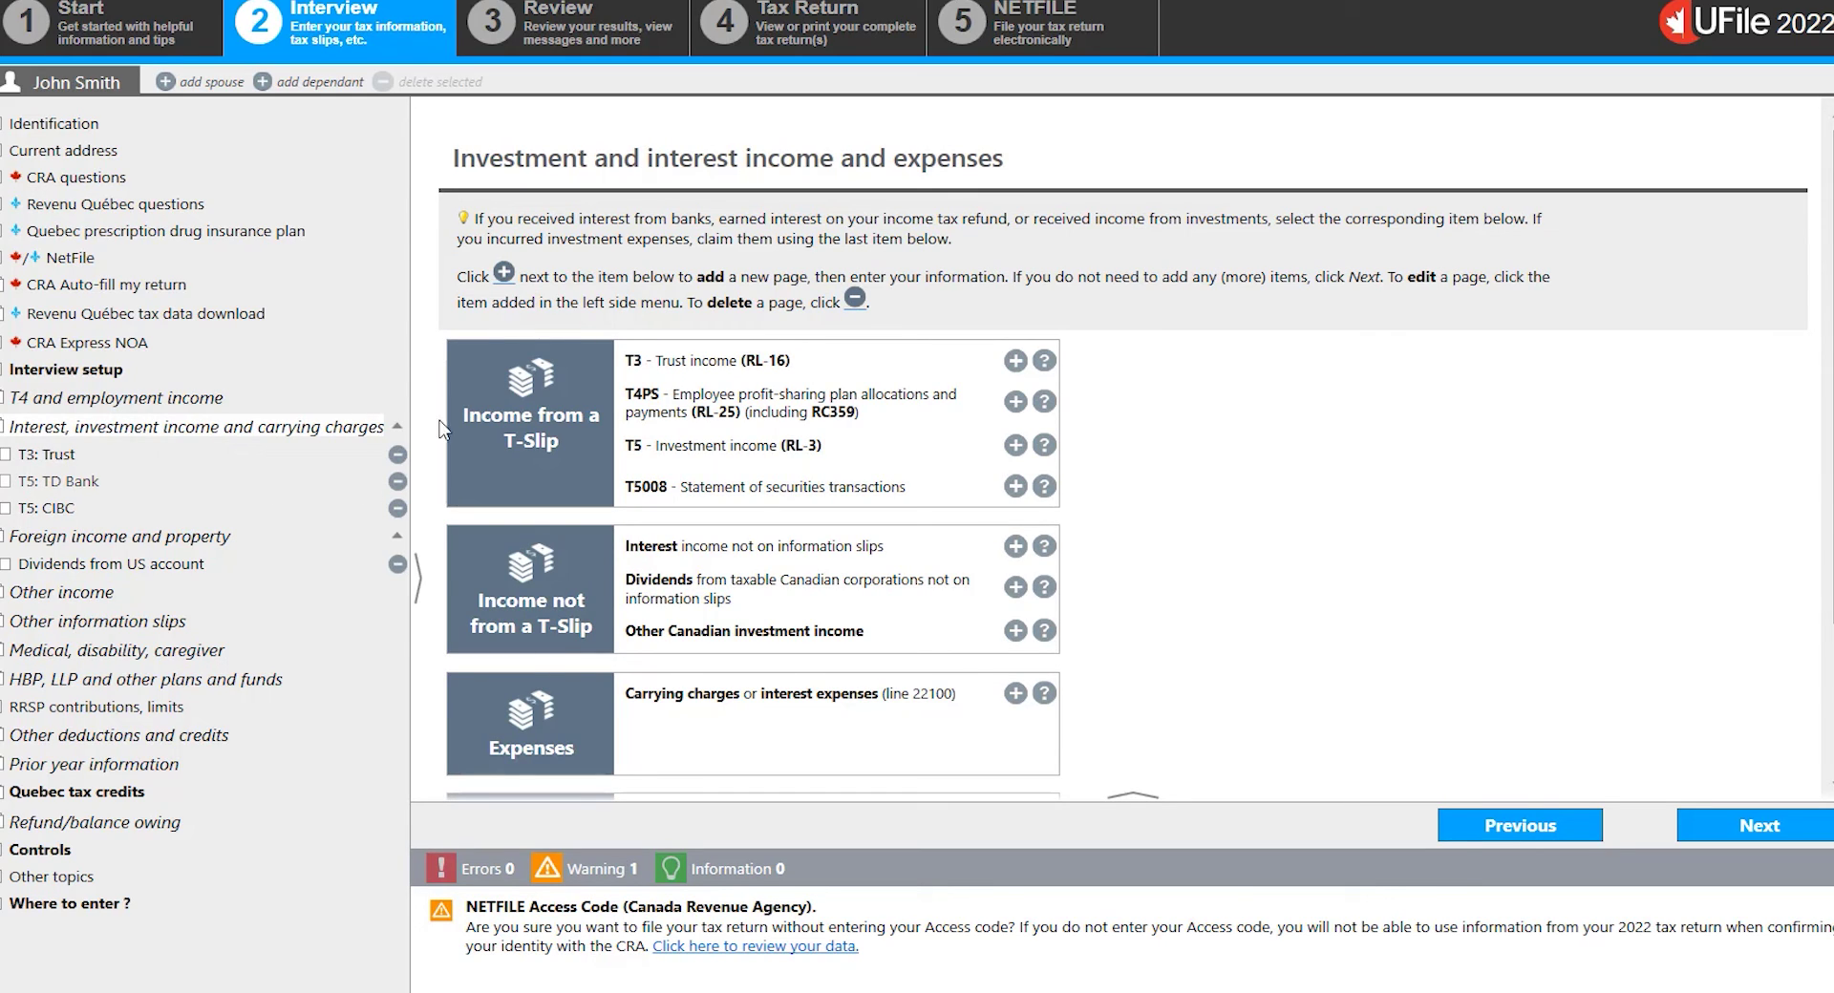
pyautogui.click(1016, 696)
pyautogui.click(1016, 695)
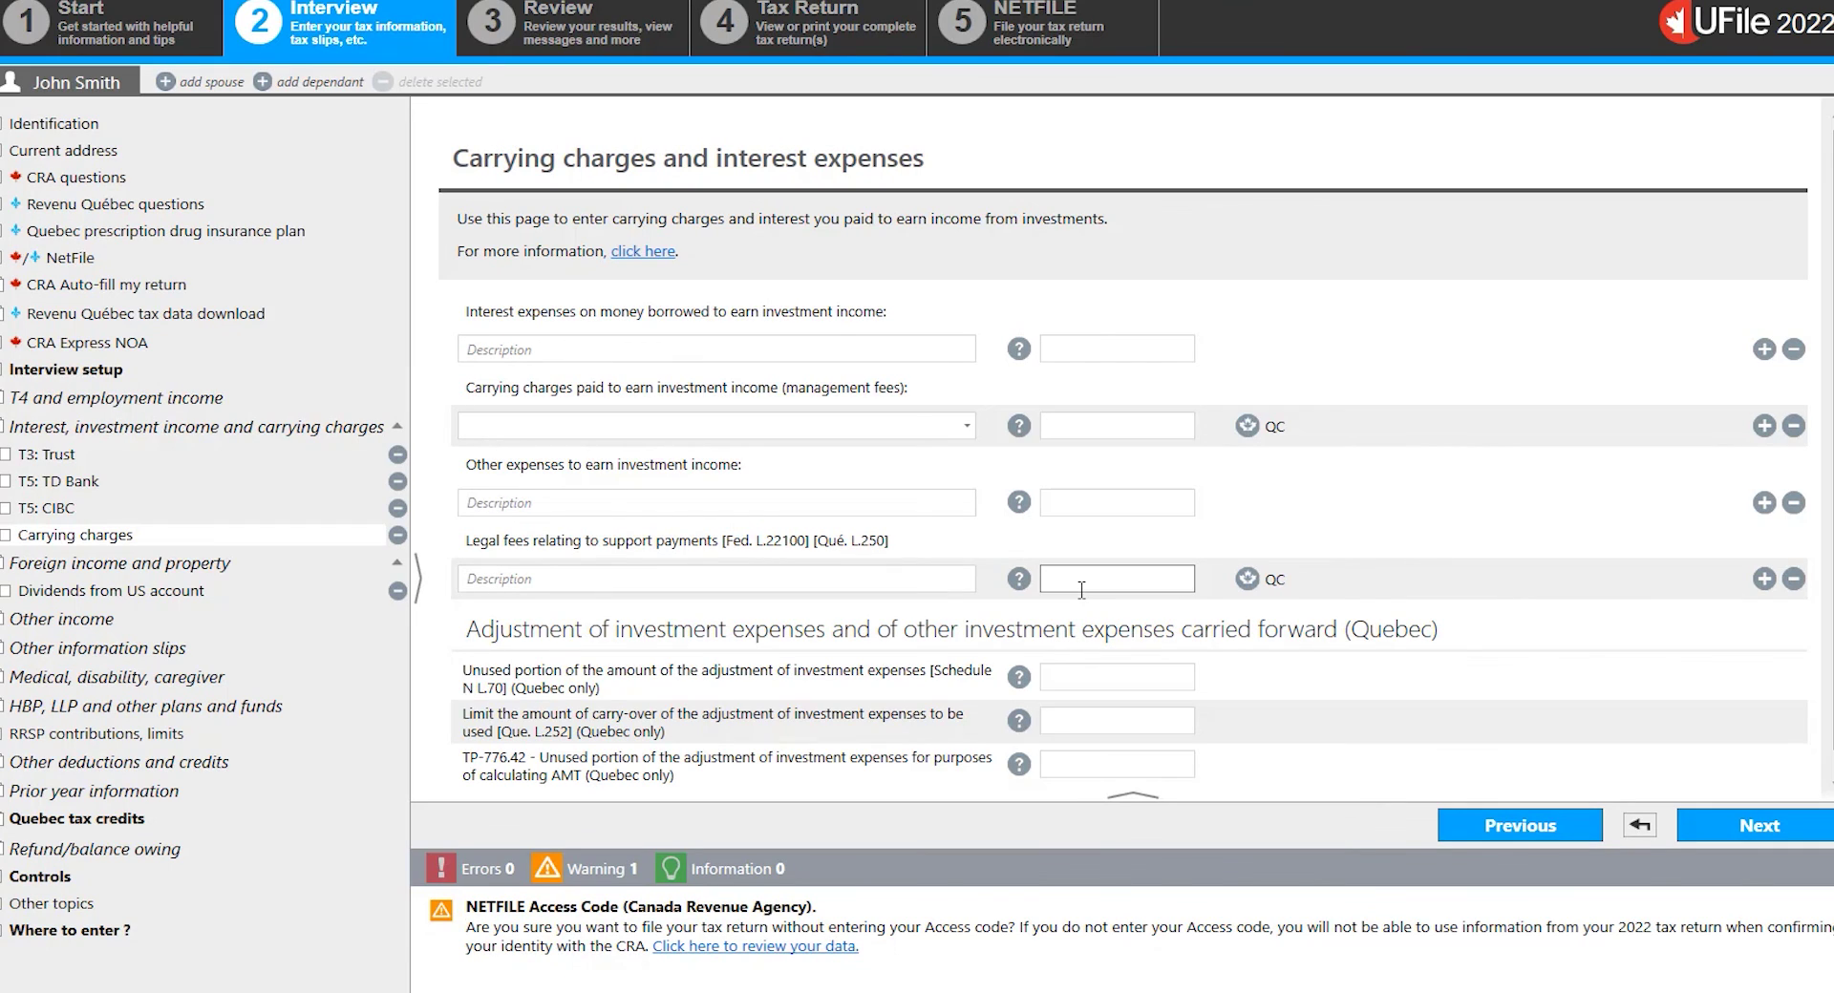
# - Enter $500 of interest expenses on money borrowed to earn investment income, described as Loan
pyautogui.click(889, 347)
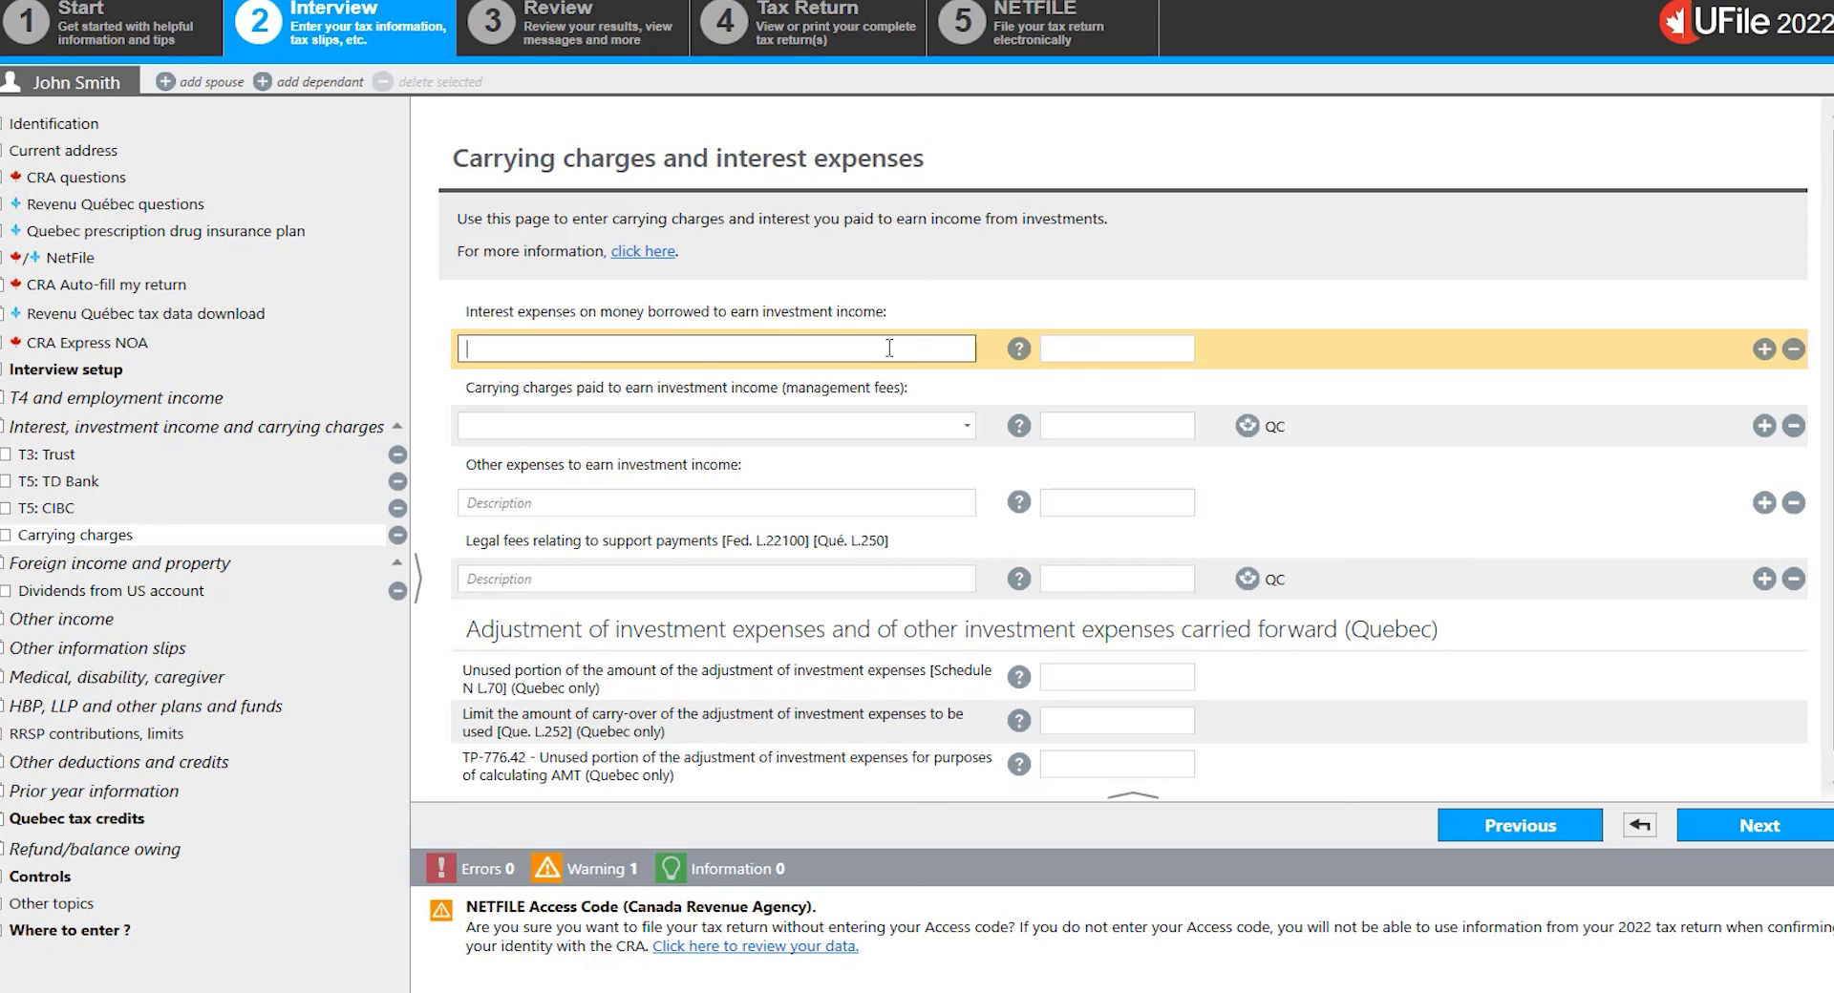
pyautogui.write('Loan')
pyautogui.press('Tab')
pyautogui.write('500')
# - Enter $1,000 of carrying charges as Management and accounting fees and continue to the following section
pyautogui.click(758, 430)
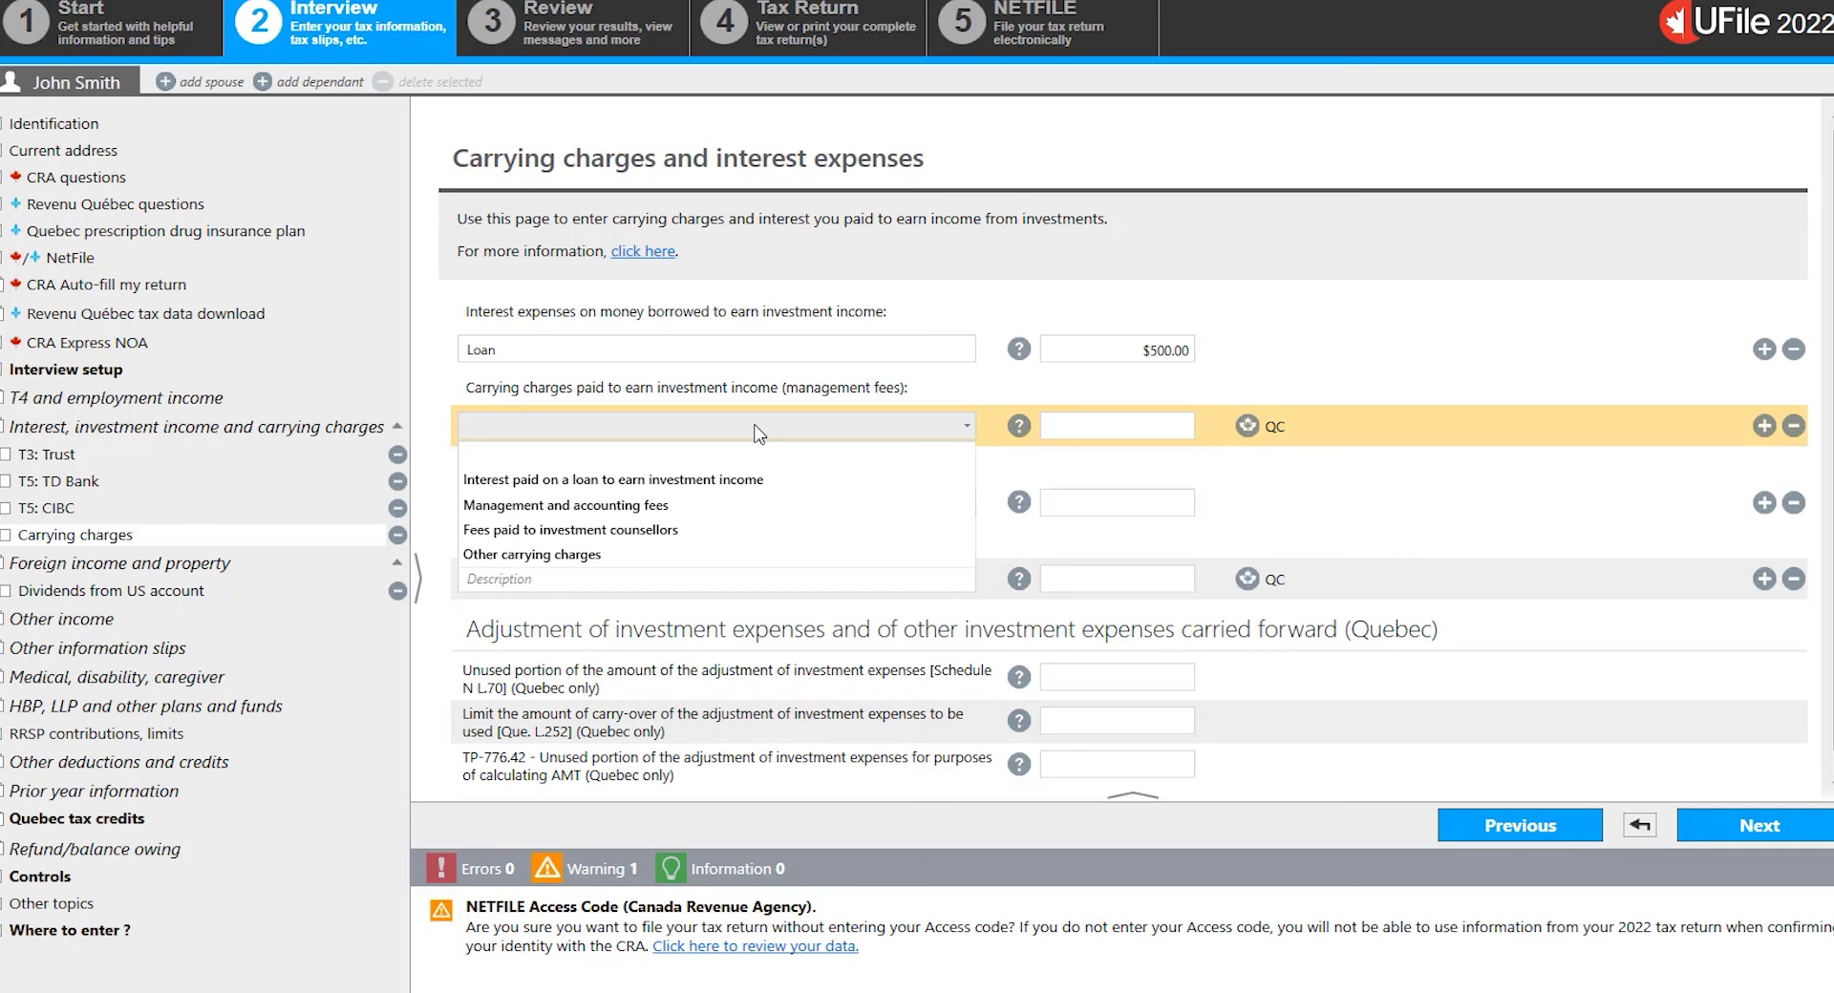
pyautogui.click(722, 518)
pyautogui.click(1117, 424)
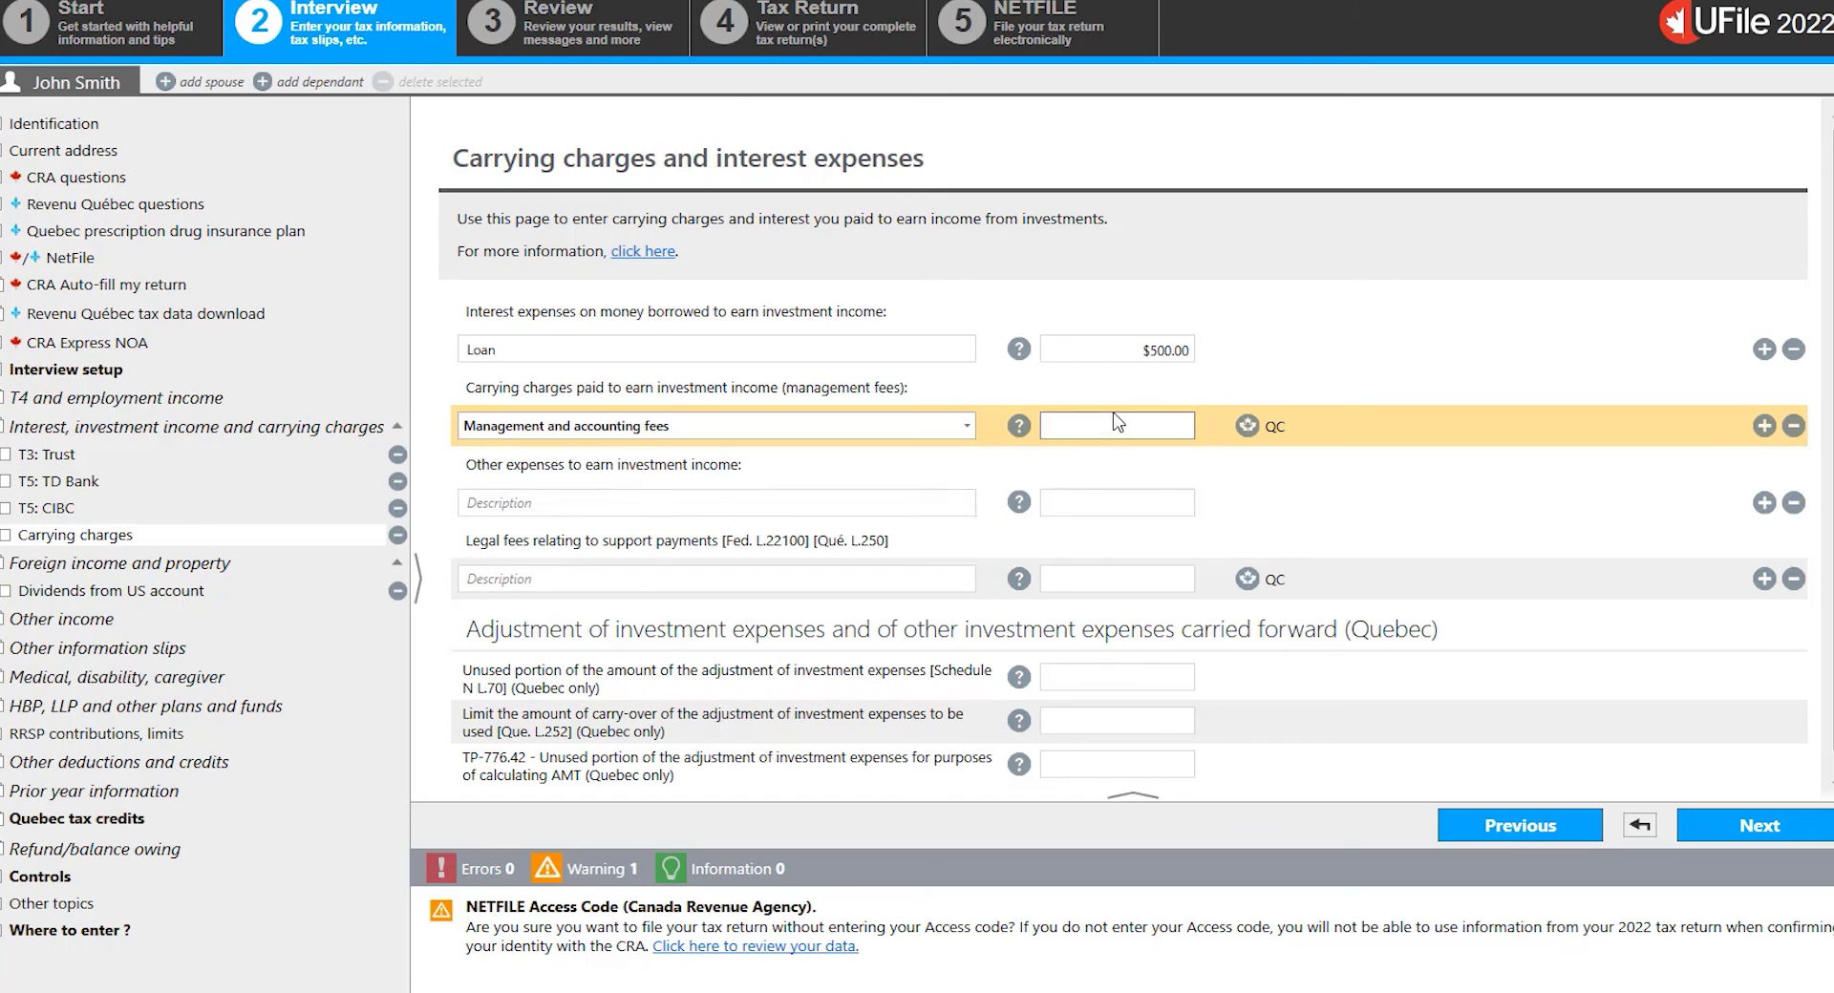
pyautogui.write('1000')
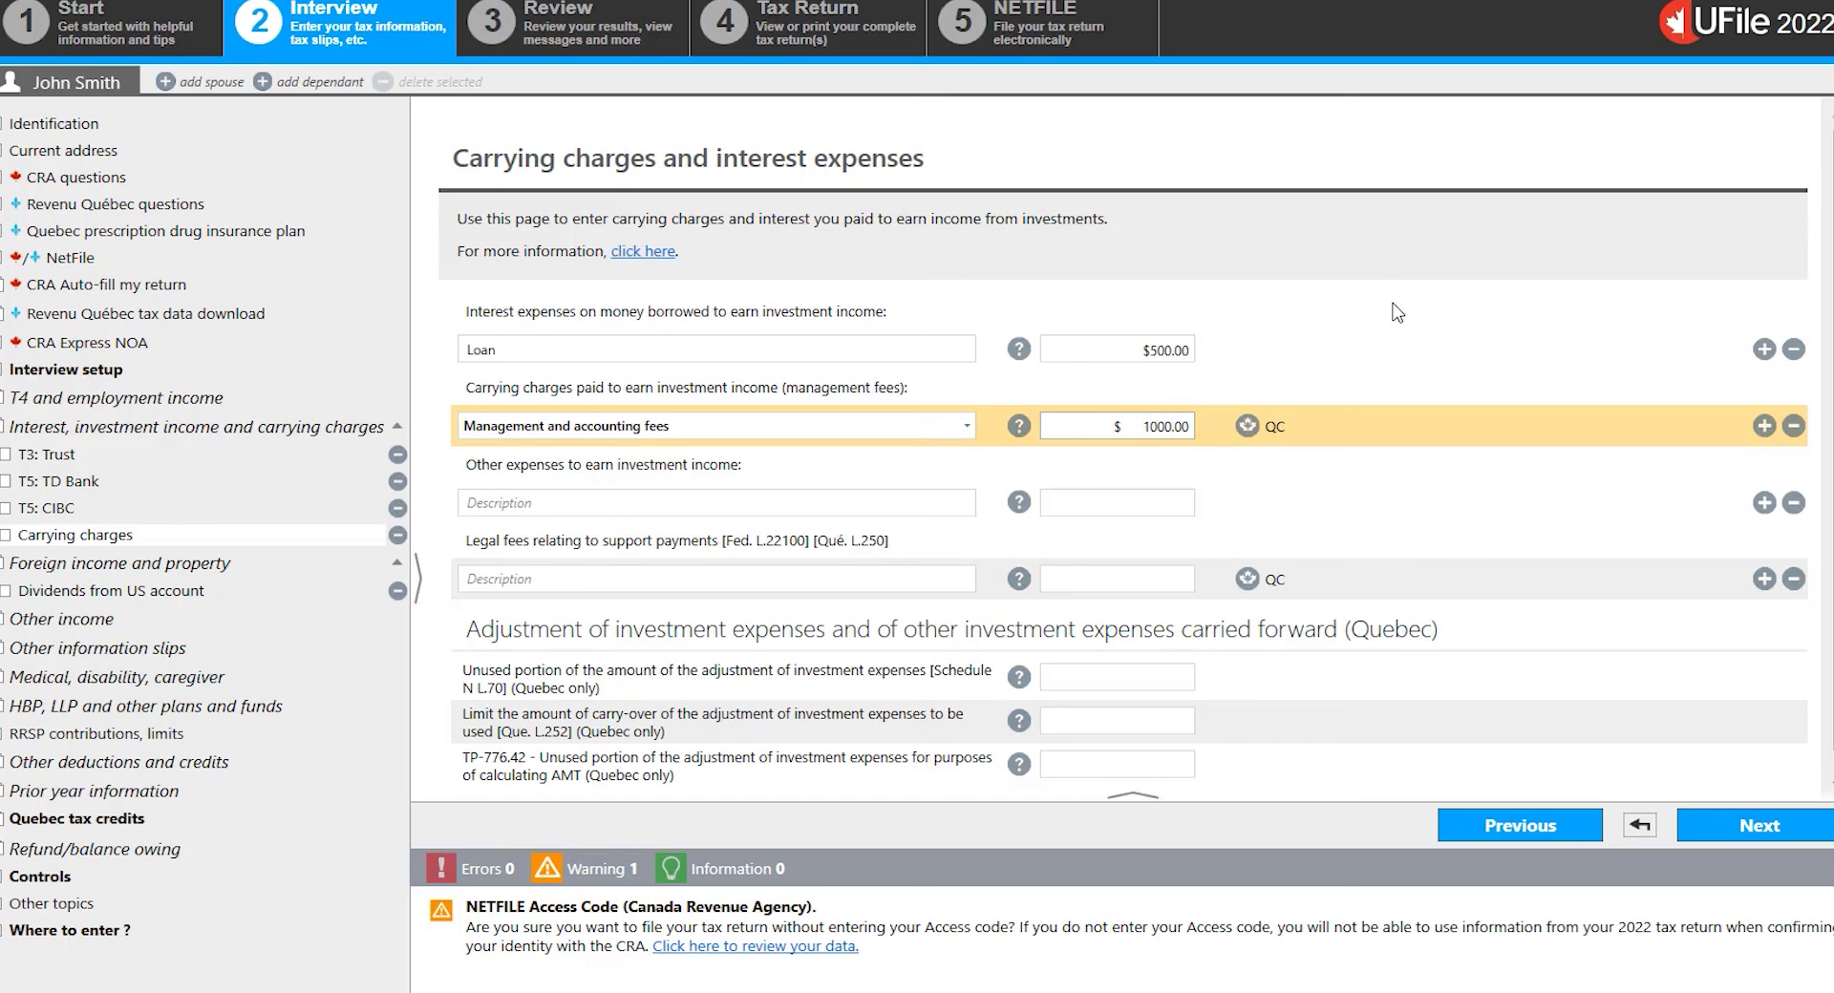
pyautogui.click(1398, 519)
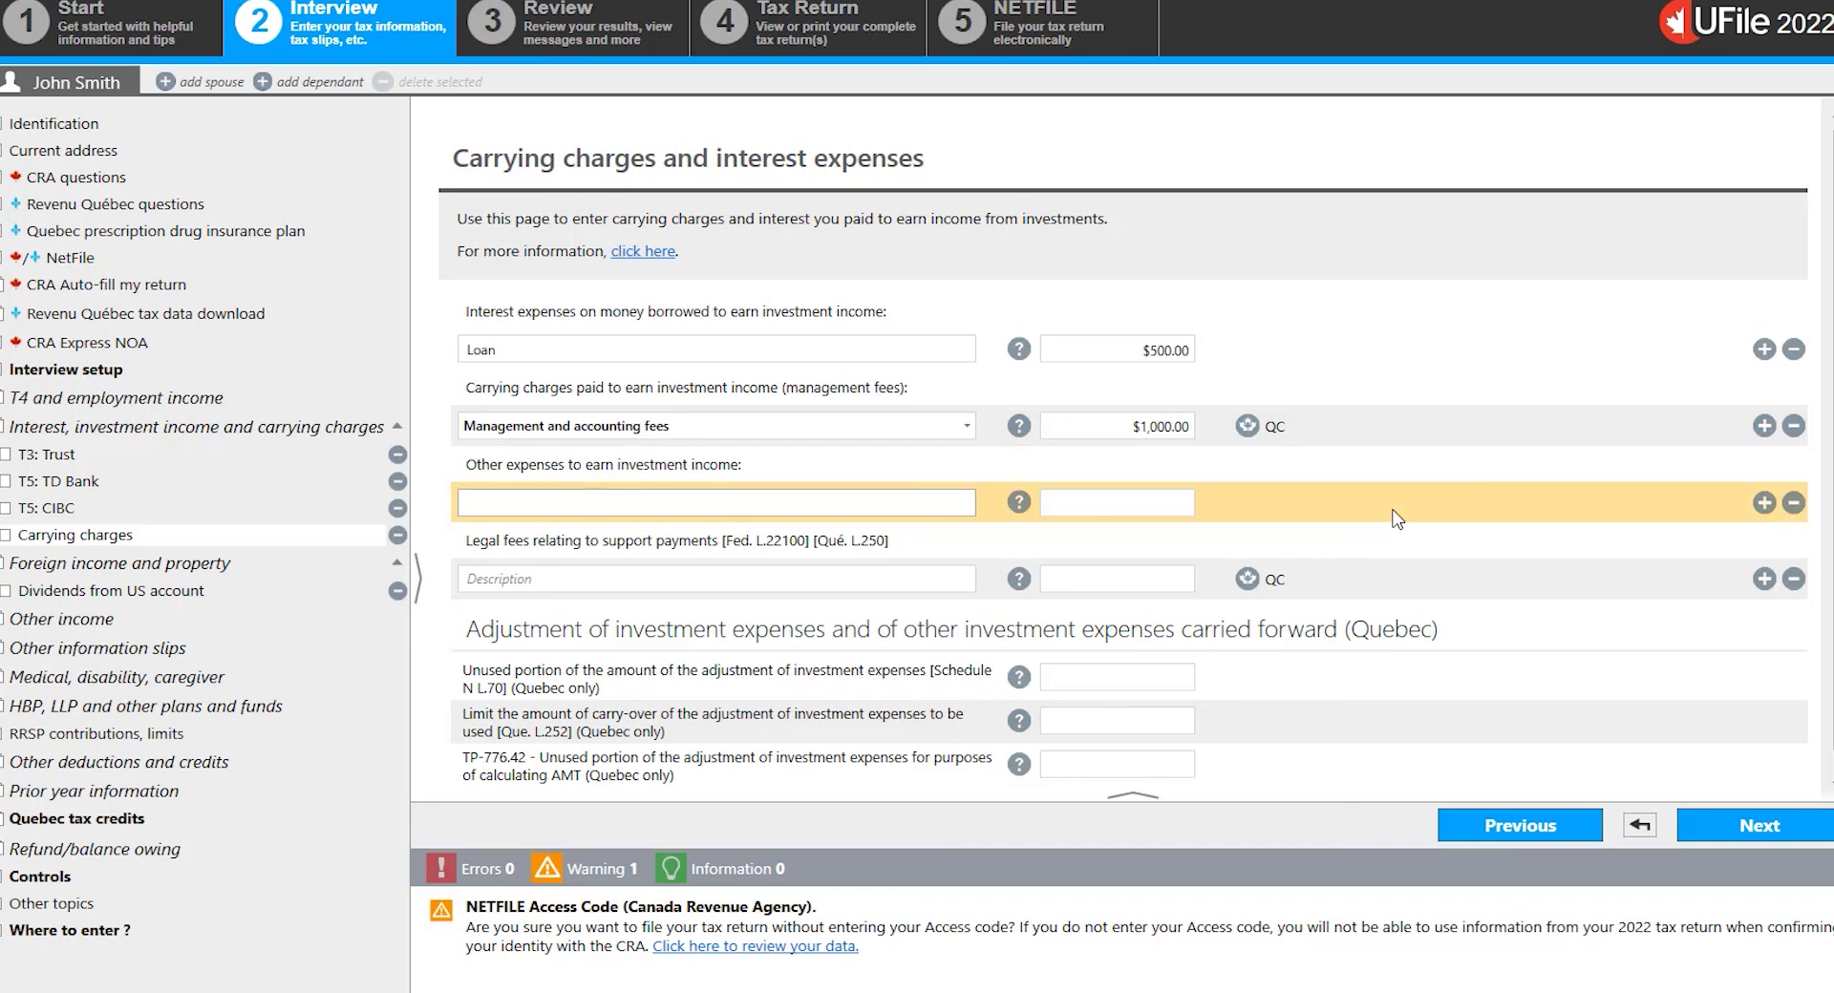
pyautogui.click(1784, 839)
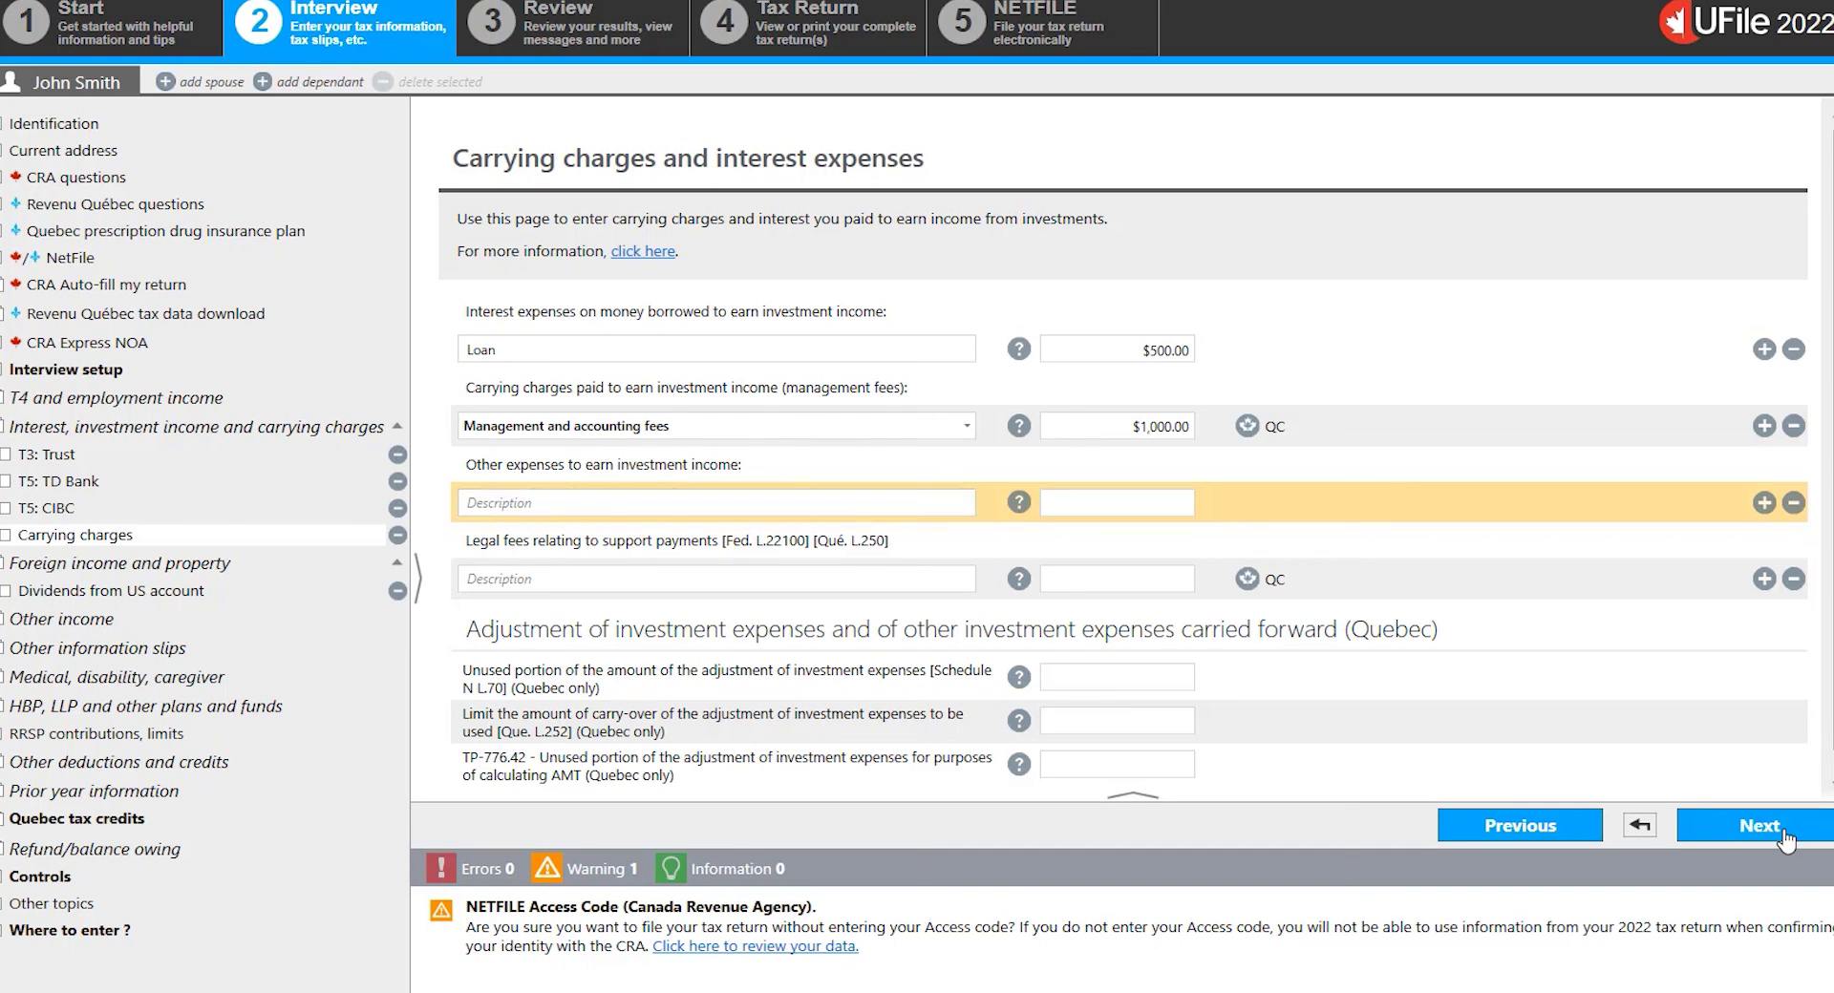
pyautogui.click(1784, 839)
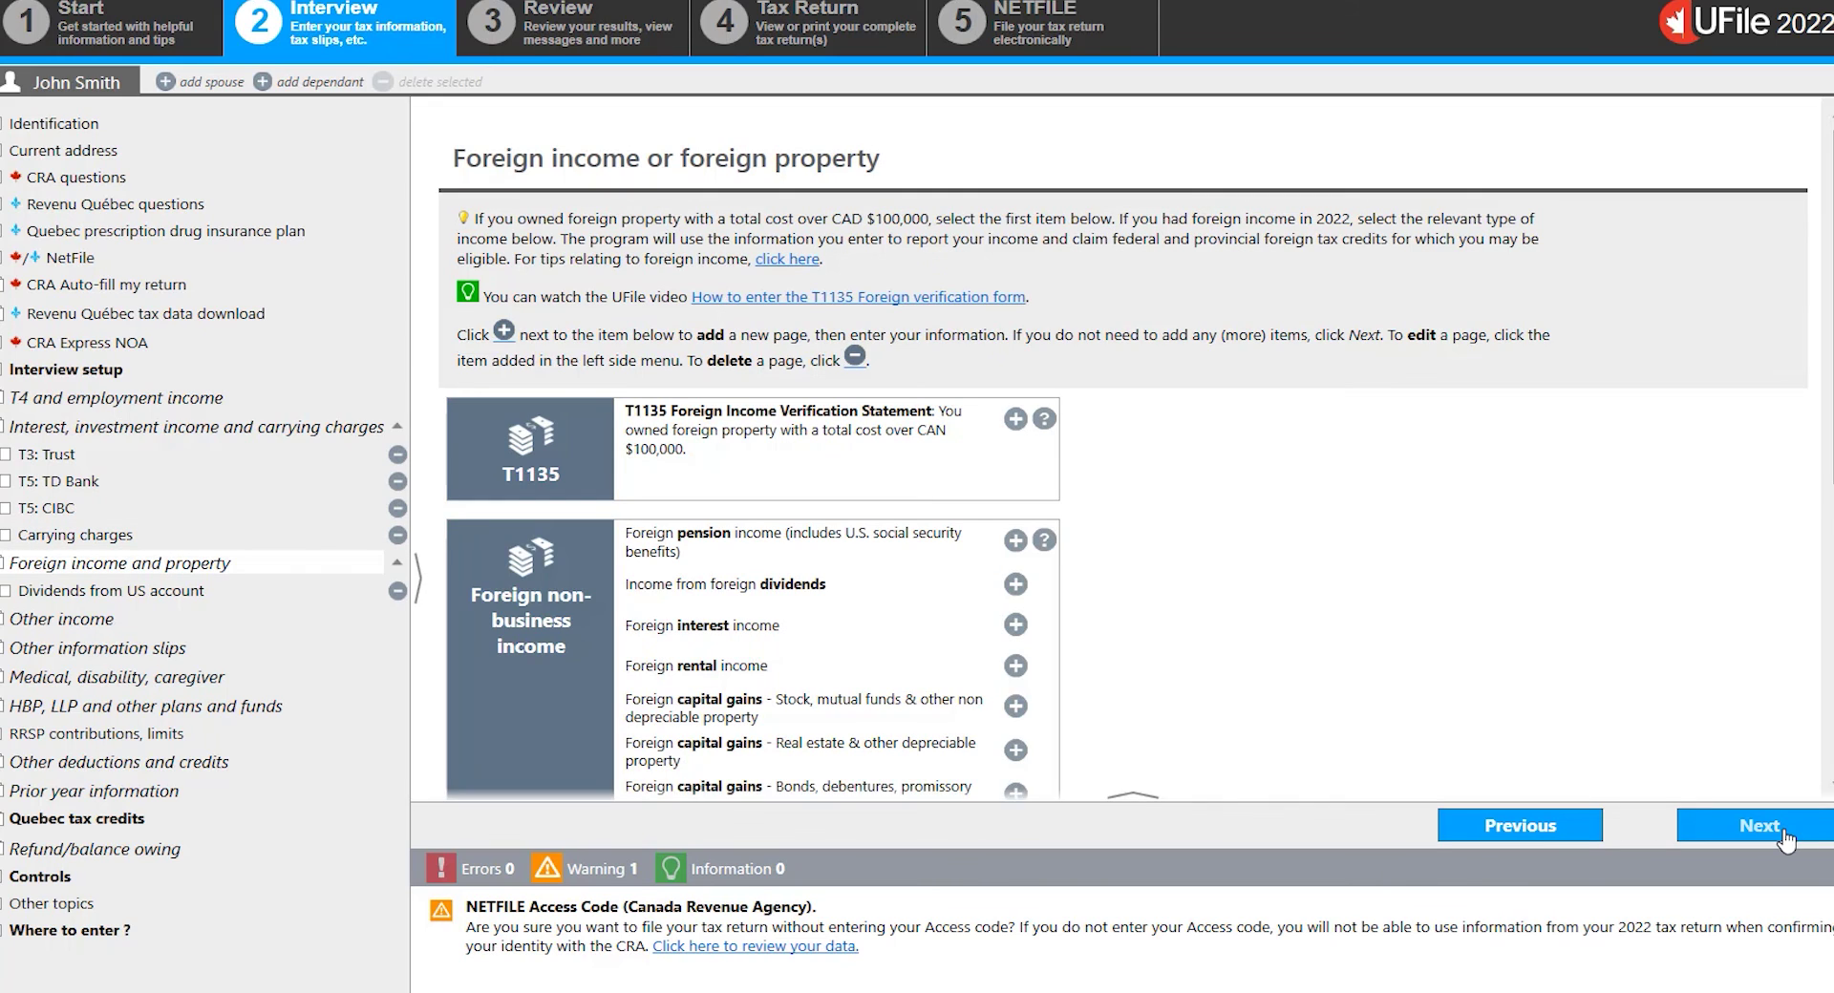